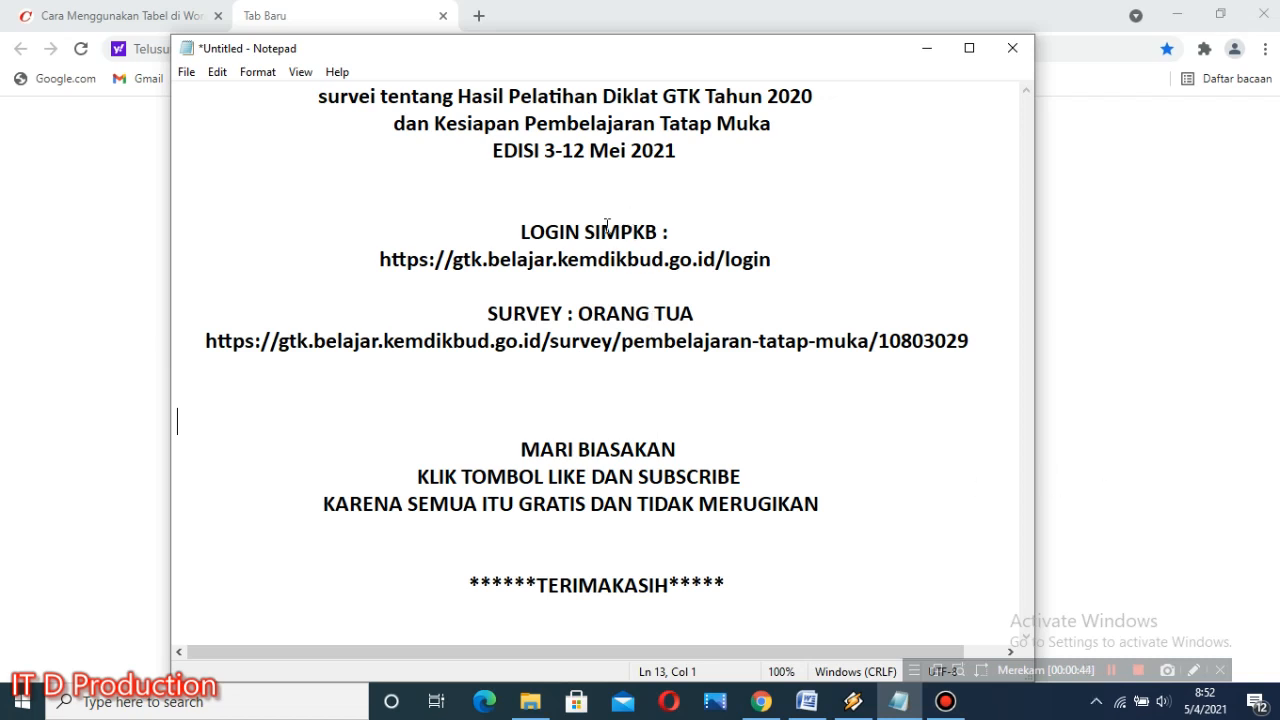
Step: Review the SIMPKB login address and the parent survey link in the notes
left_click_drag(500, 232, 701, 228)
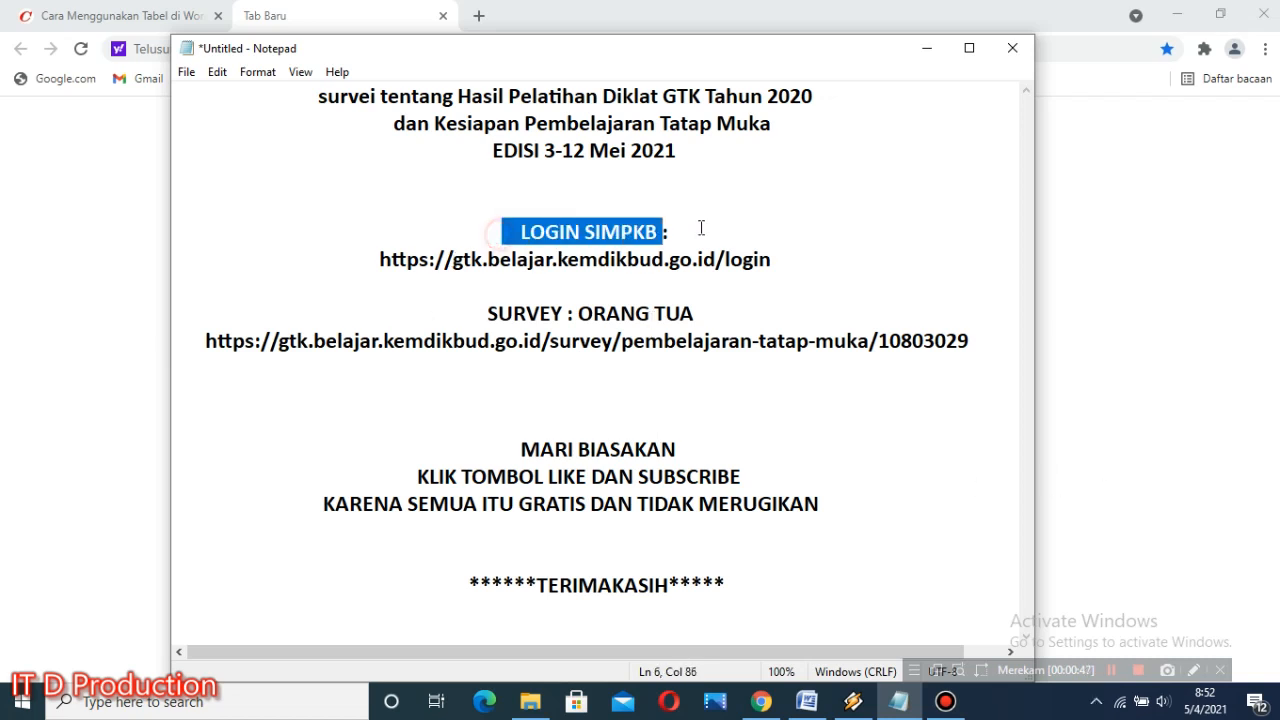
left_click_drag(375, 259, 792, 267)
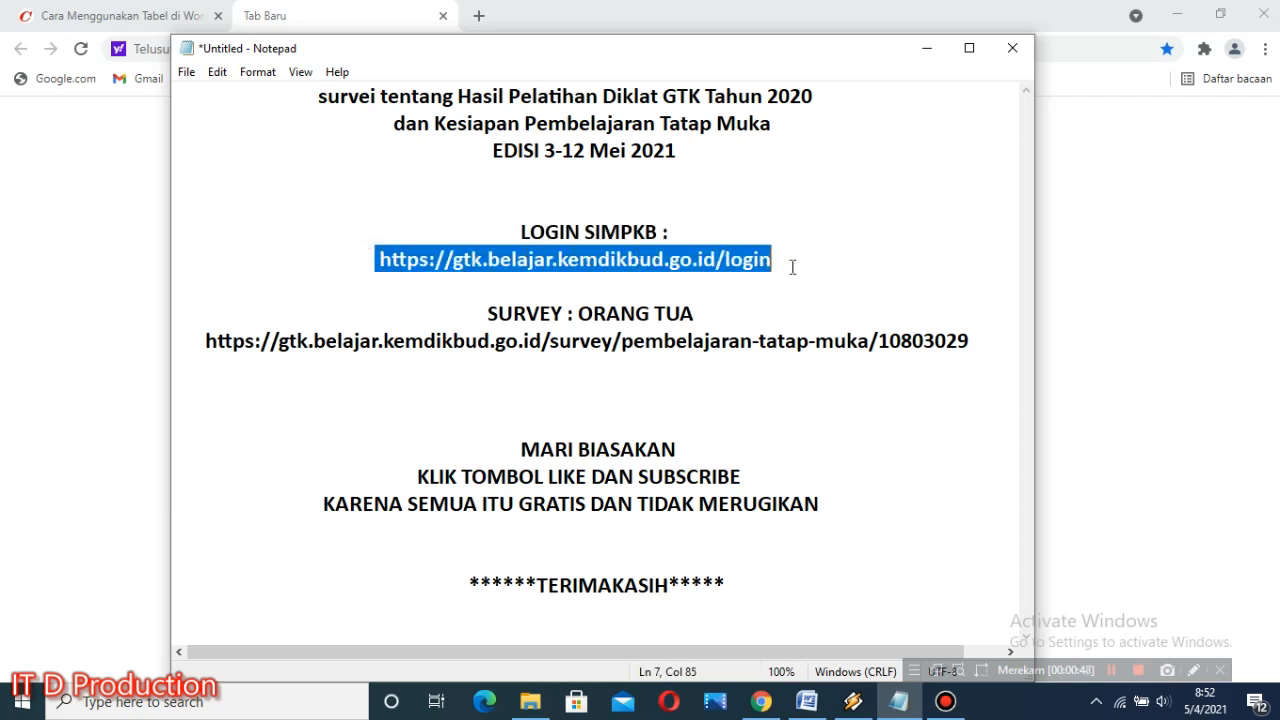
left_click_drag(472, 315, 706, 318)
left_click_drag(203, 341, 978, 336)
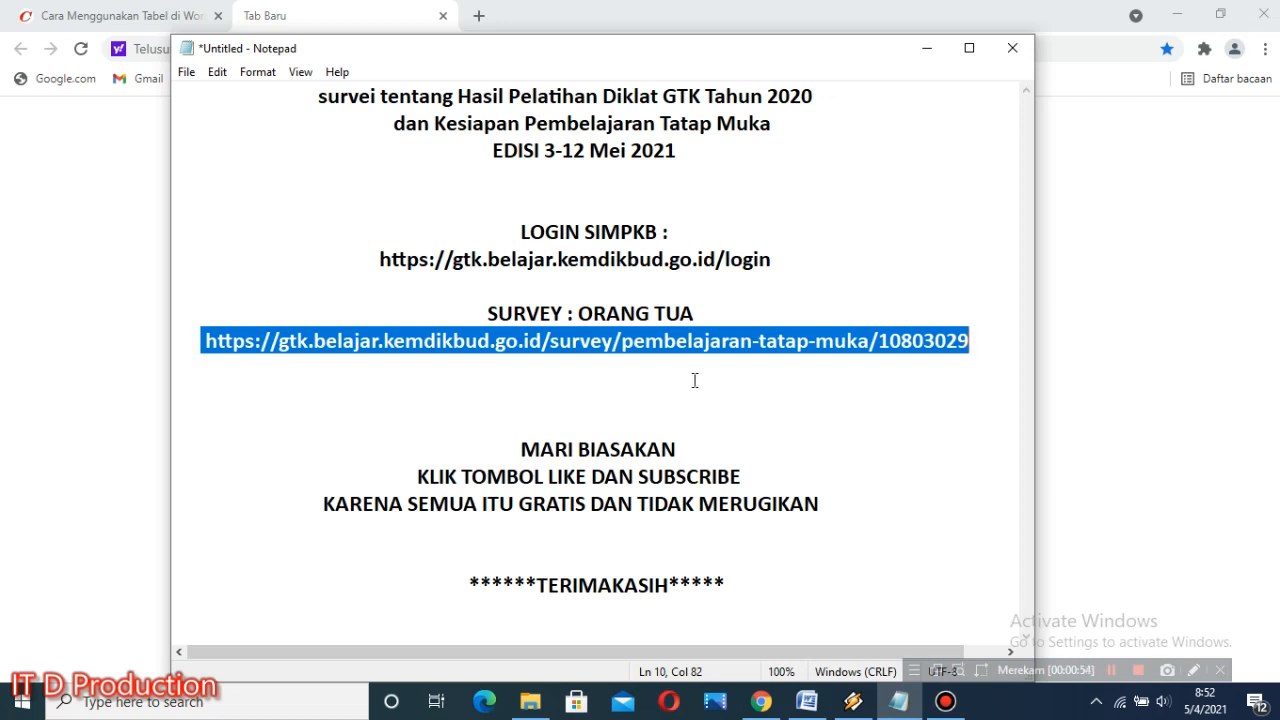
left_click(620, 392)
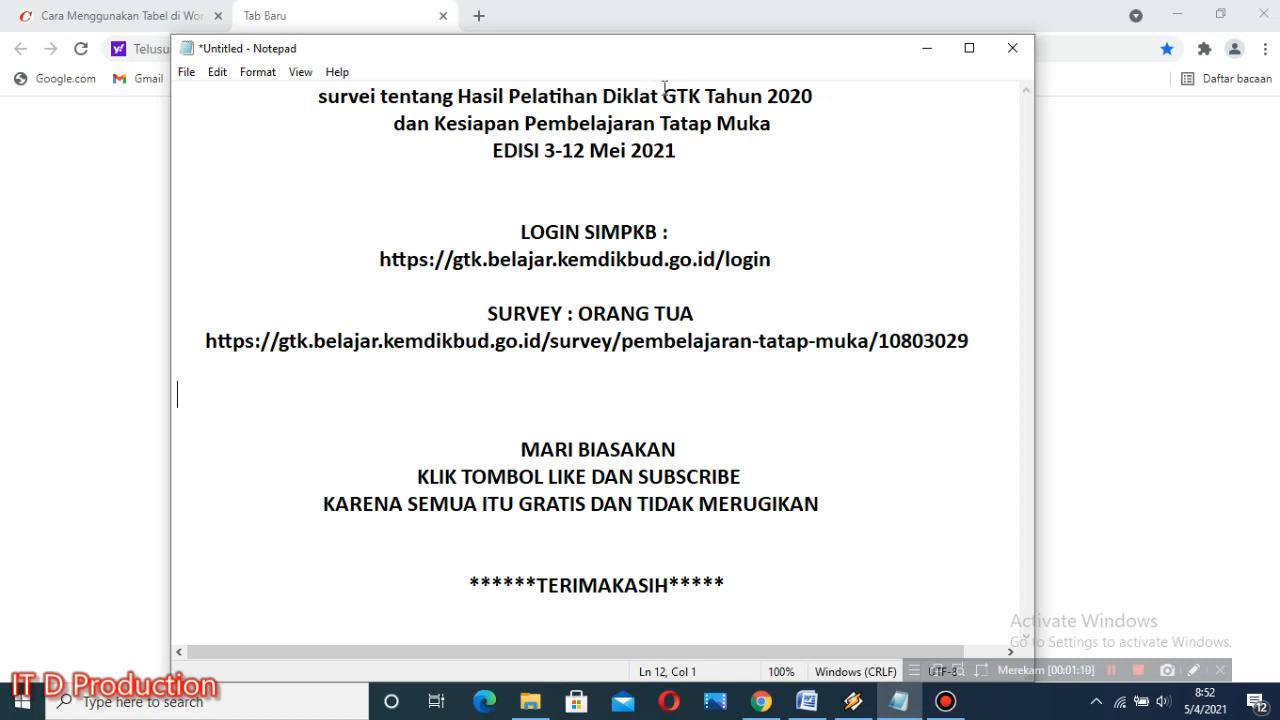
left_click_drag(376, 259, 791, 262)
key("ctrl+c")
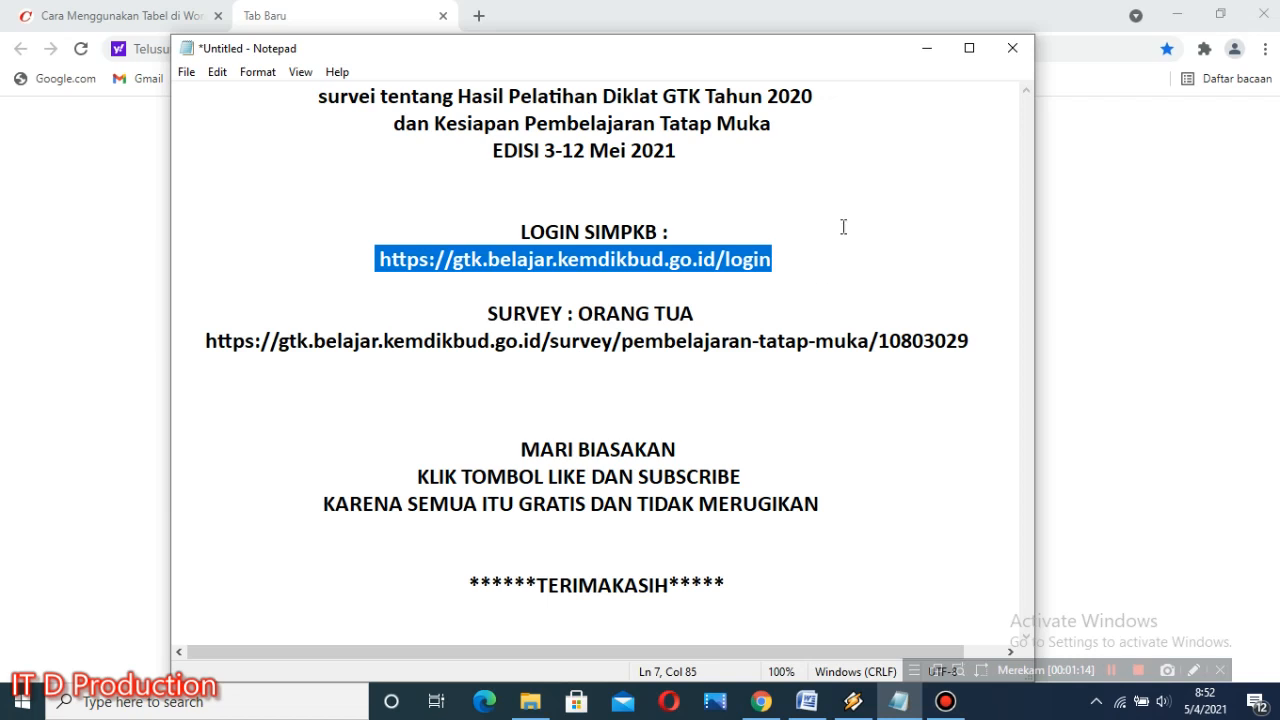
left_click(926, 56)
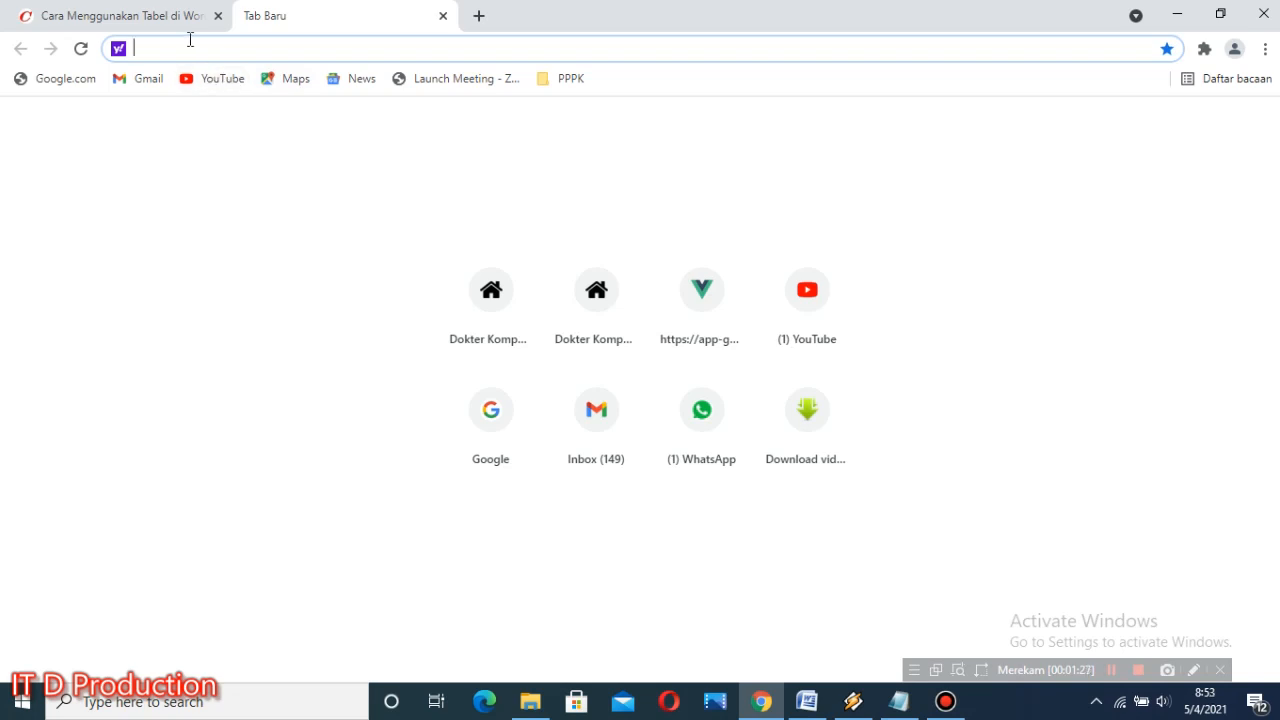
key("ctrl+v")
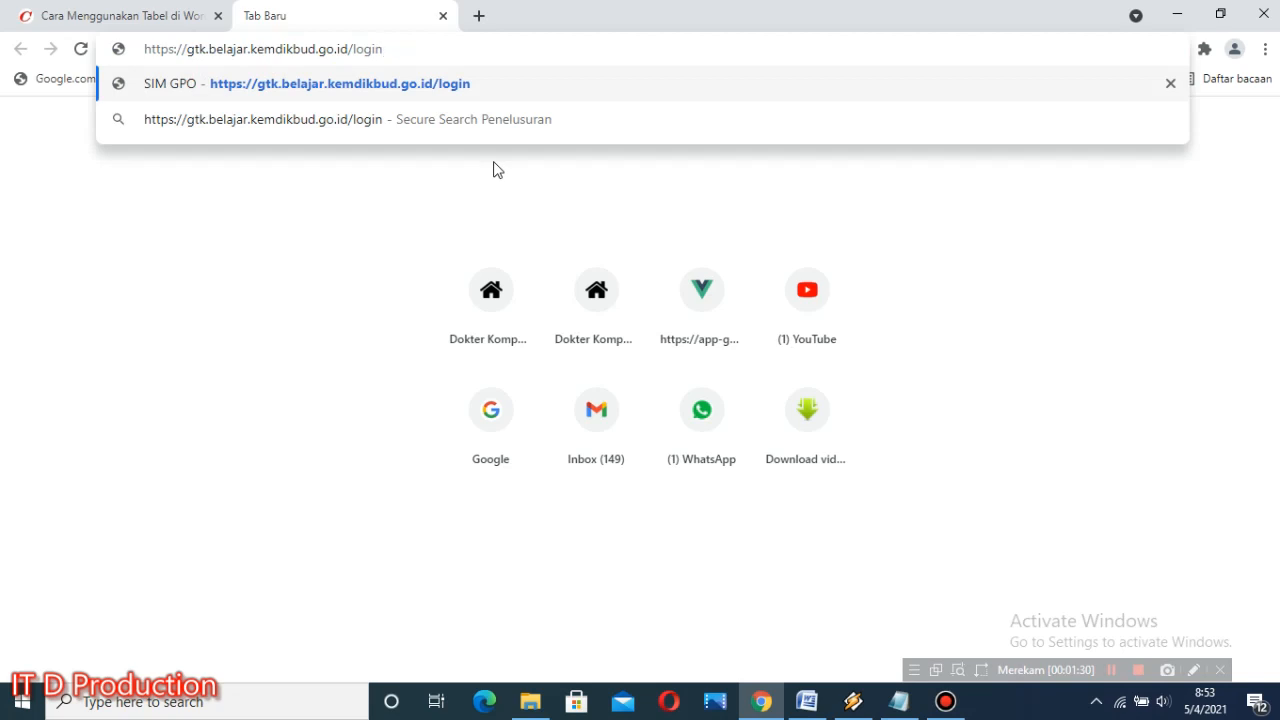
key("Return")
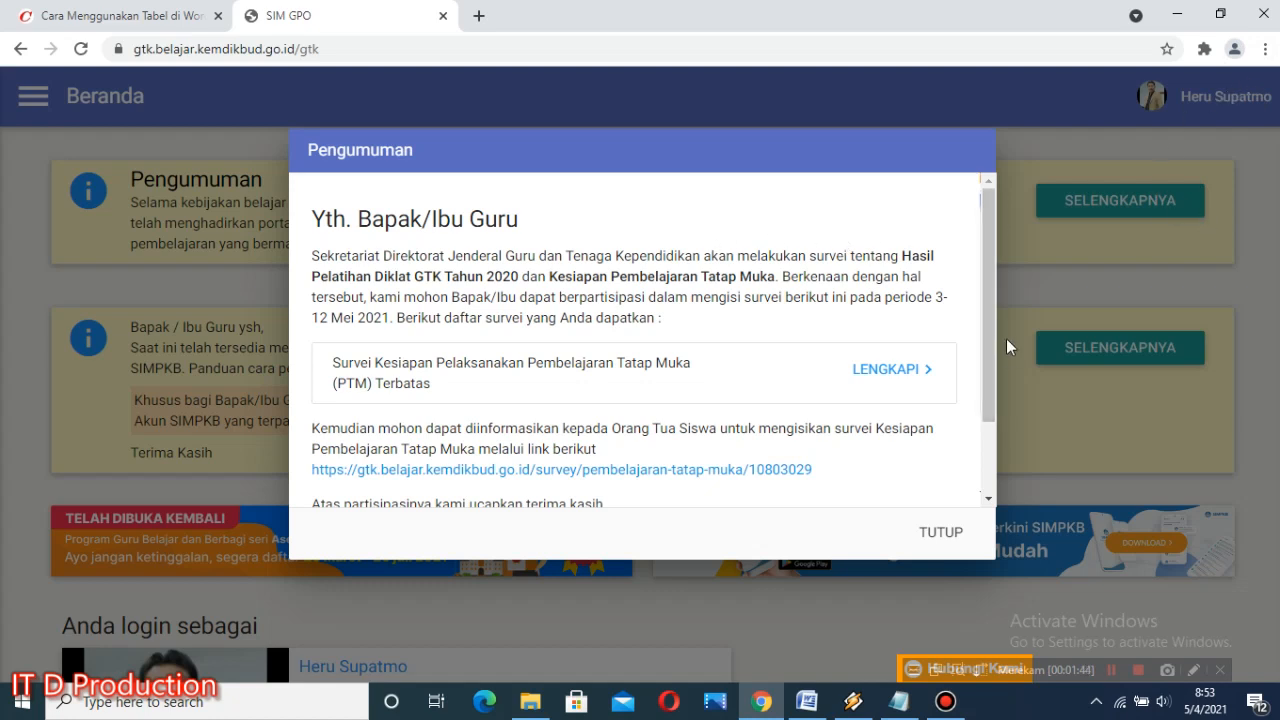
Step: Close the announcement and log out of the account that is already signed in
mouse_move(989, 267)
left_mouse_down()
mouse_move(980, 340)
mouse_move(989, 280)
left_mouse_up()
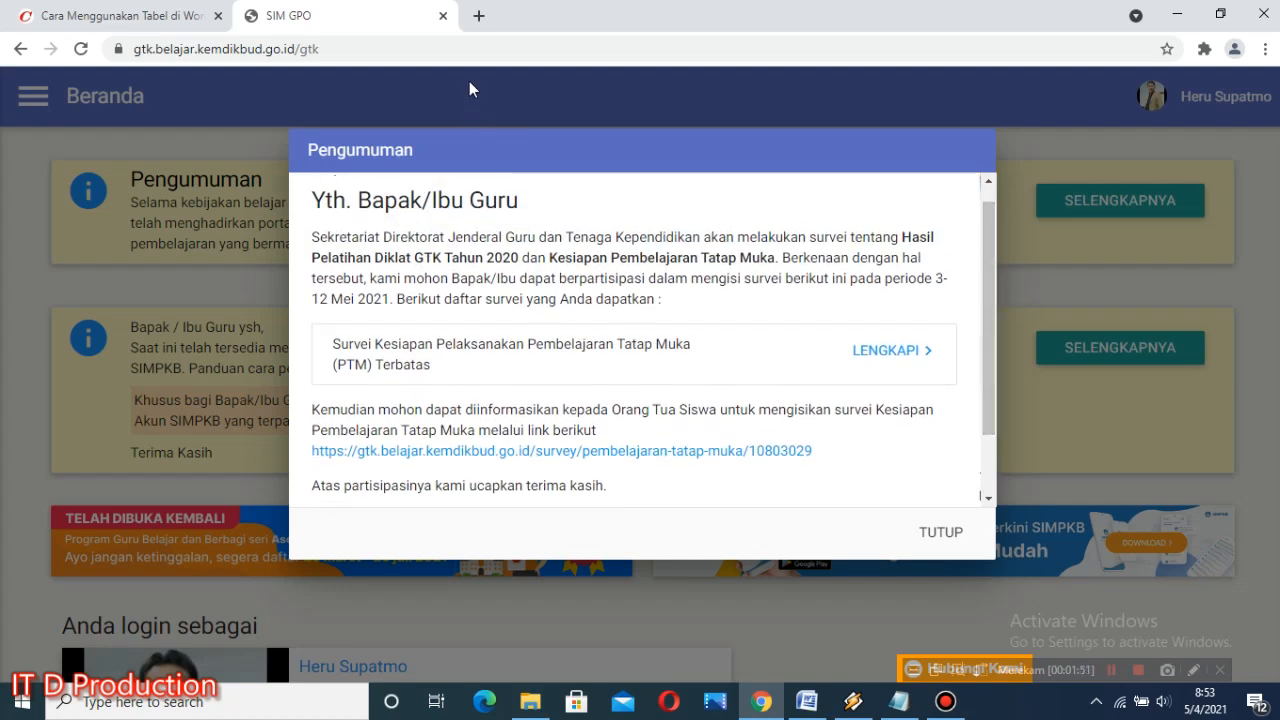
left_click(945, 540)
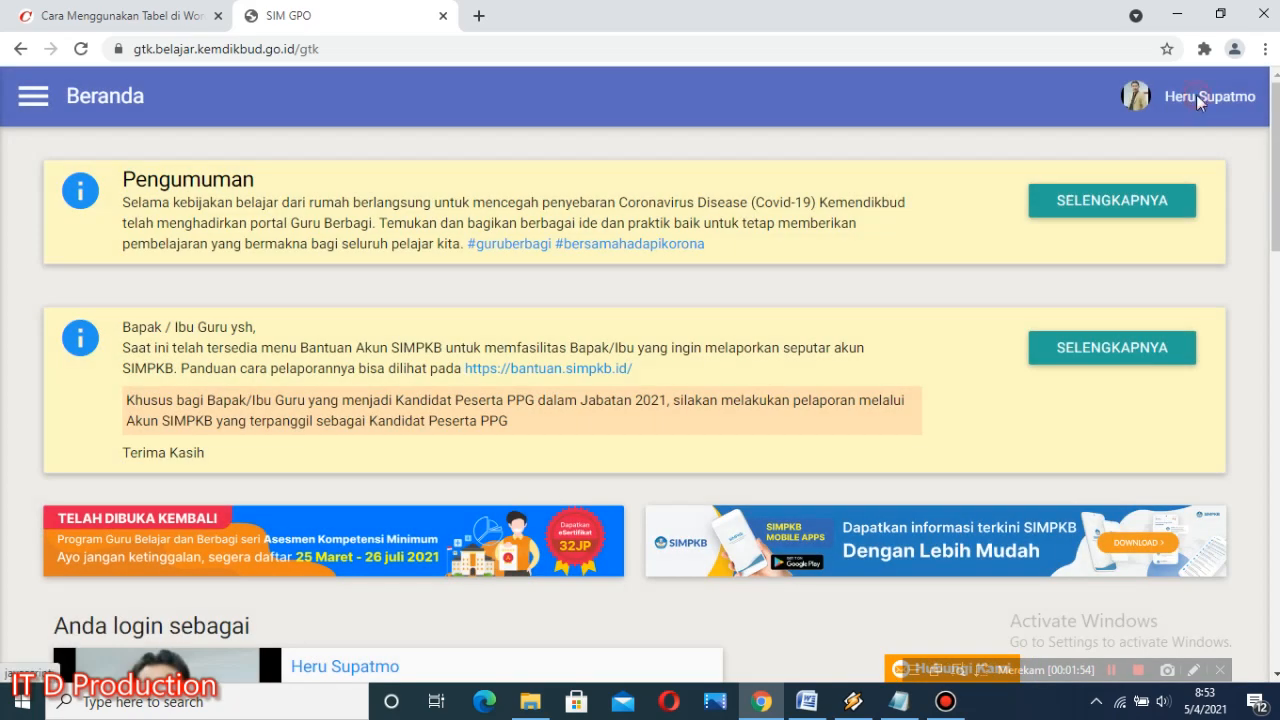
left_click(1196, 100)
left_click(1150, 299)
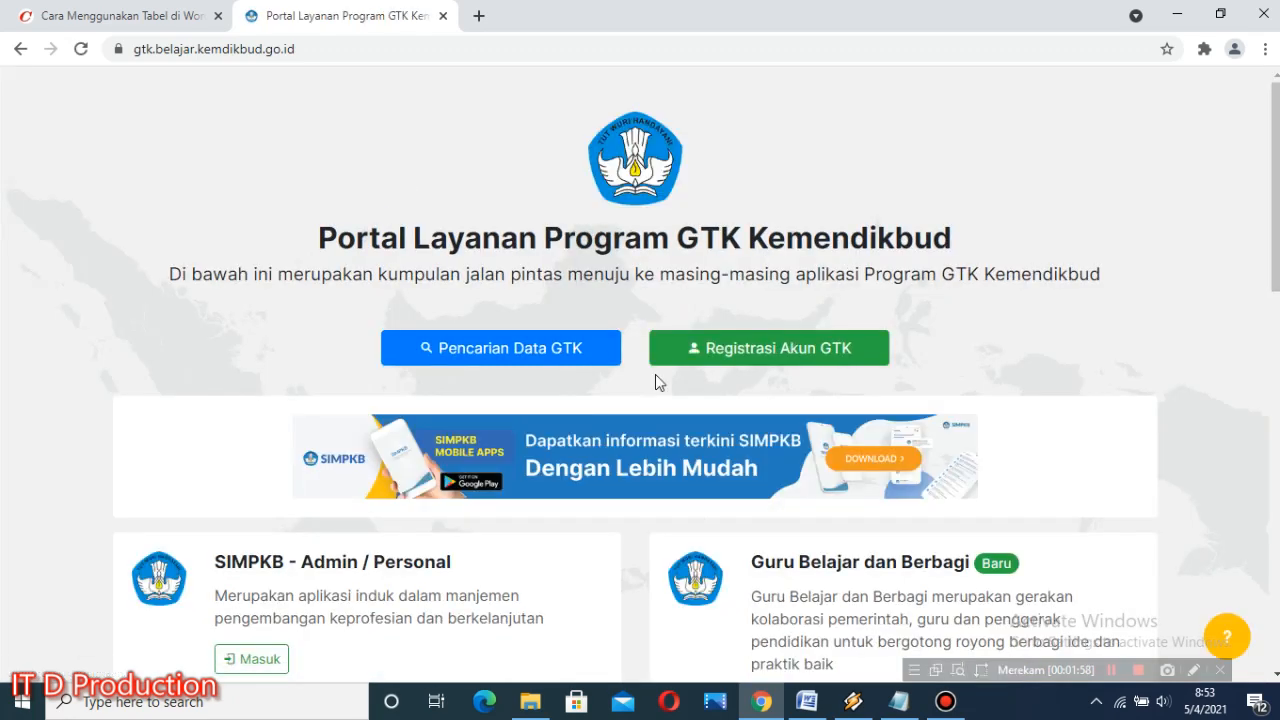
Step: Go to the SIMPKB - Admin / Personal login from the GTK portal and sign in with the prefilled account credentials
scroll(440, 460, "down", 2)
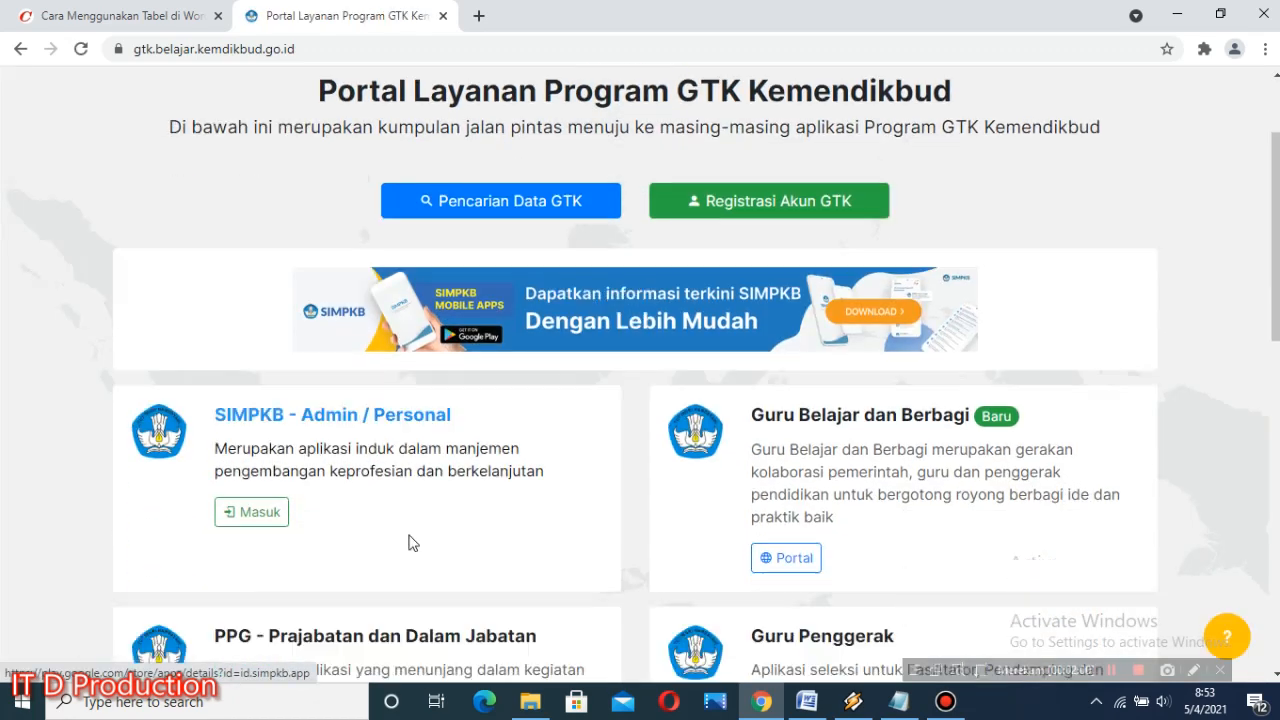
scroll(350, 366, "up", 1)
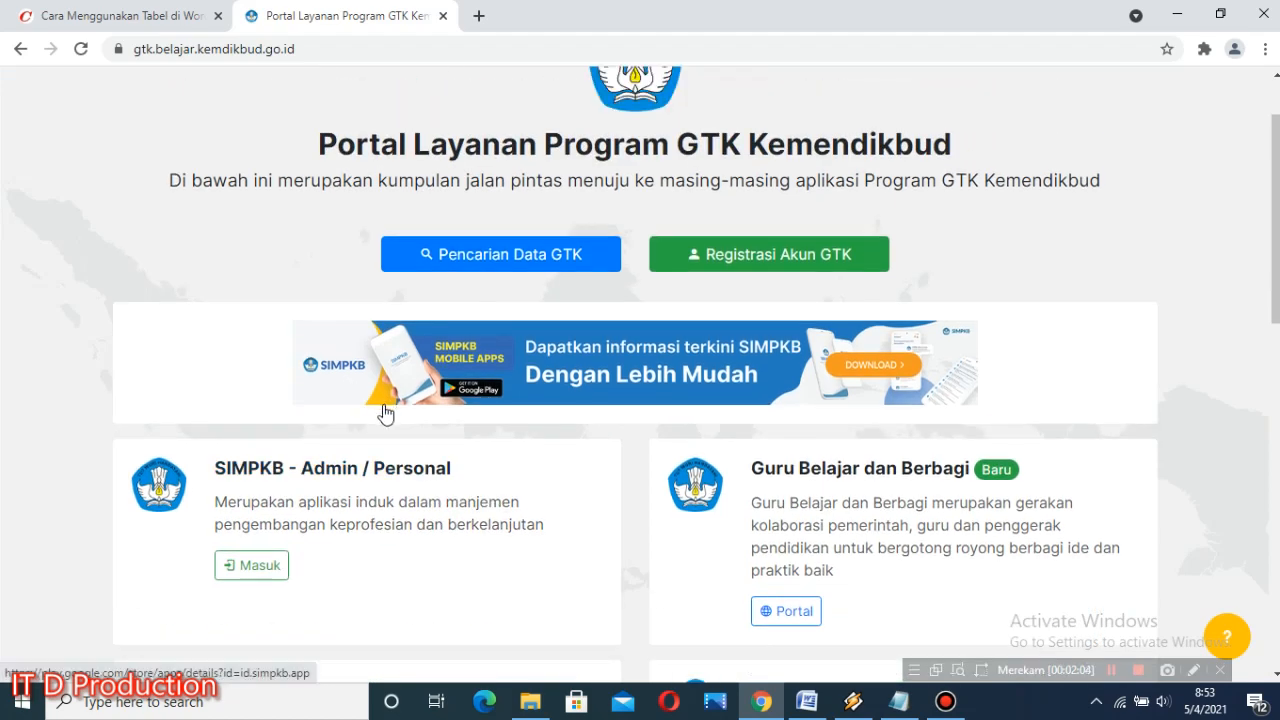
scroll(443, 581, "down", 2)
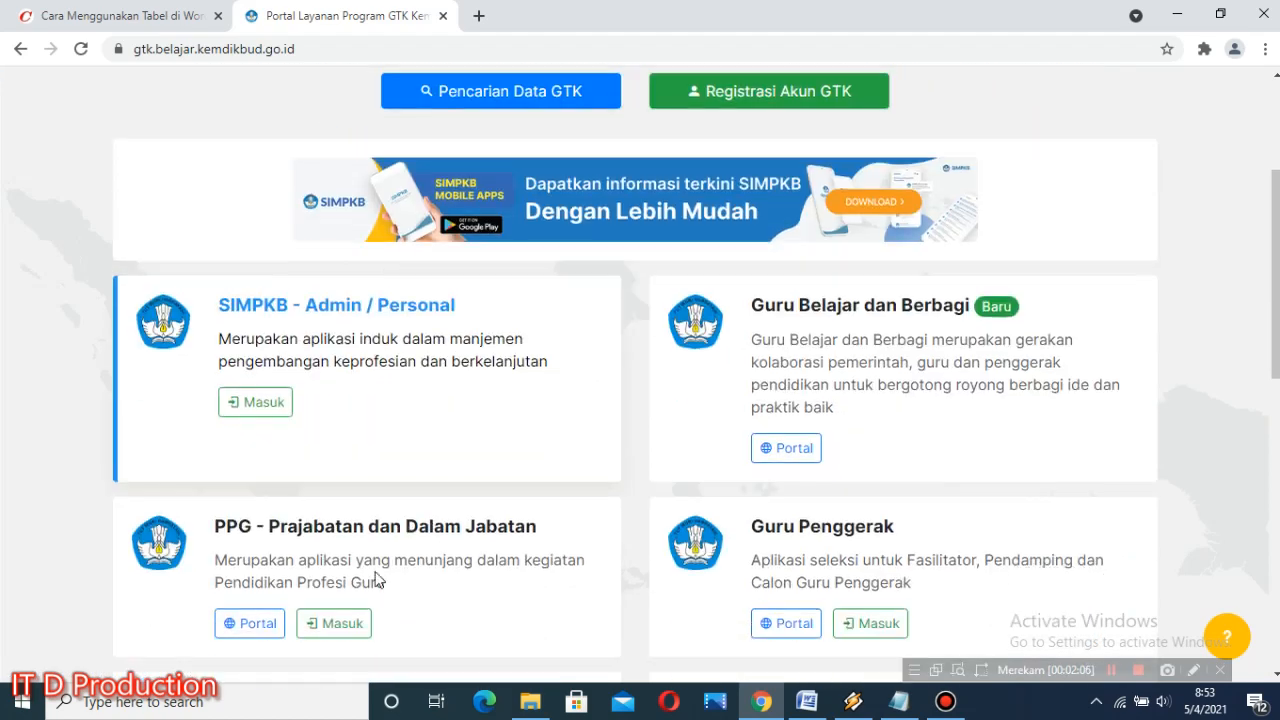
left_click(261, 386)
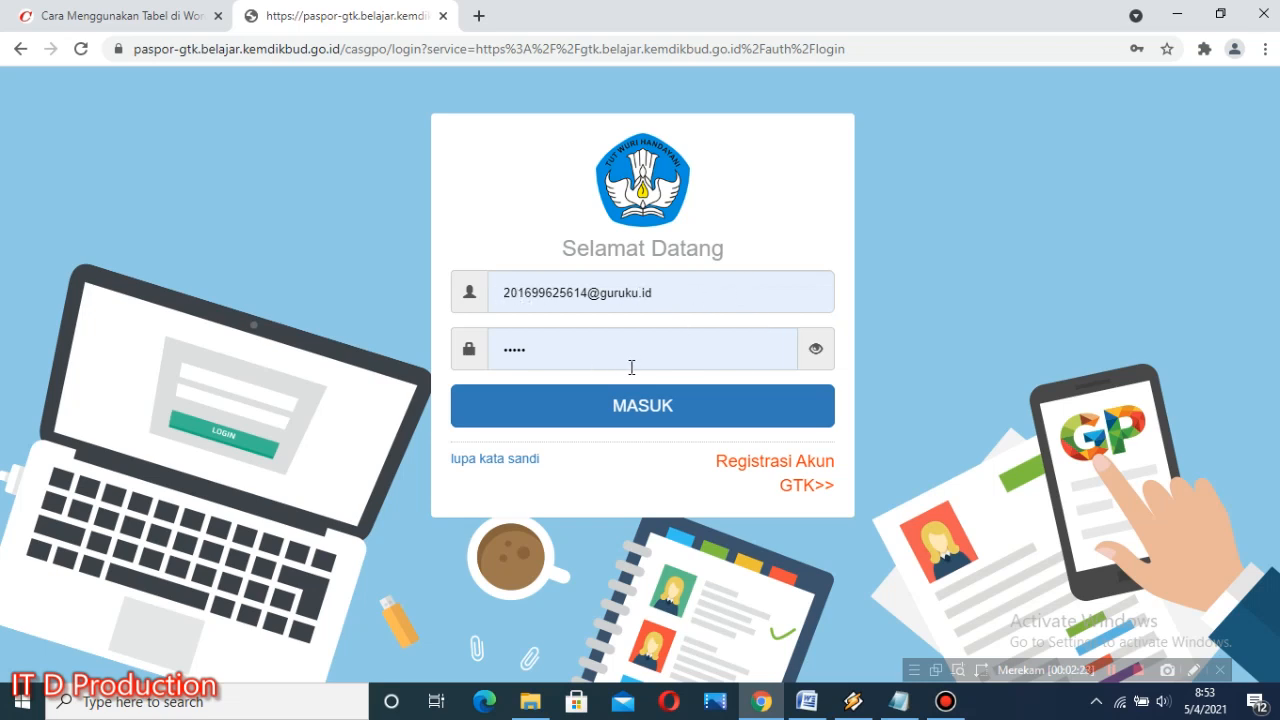
left_click(658, 405)
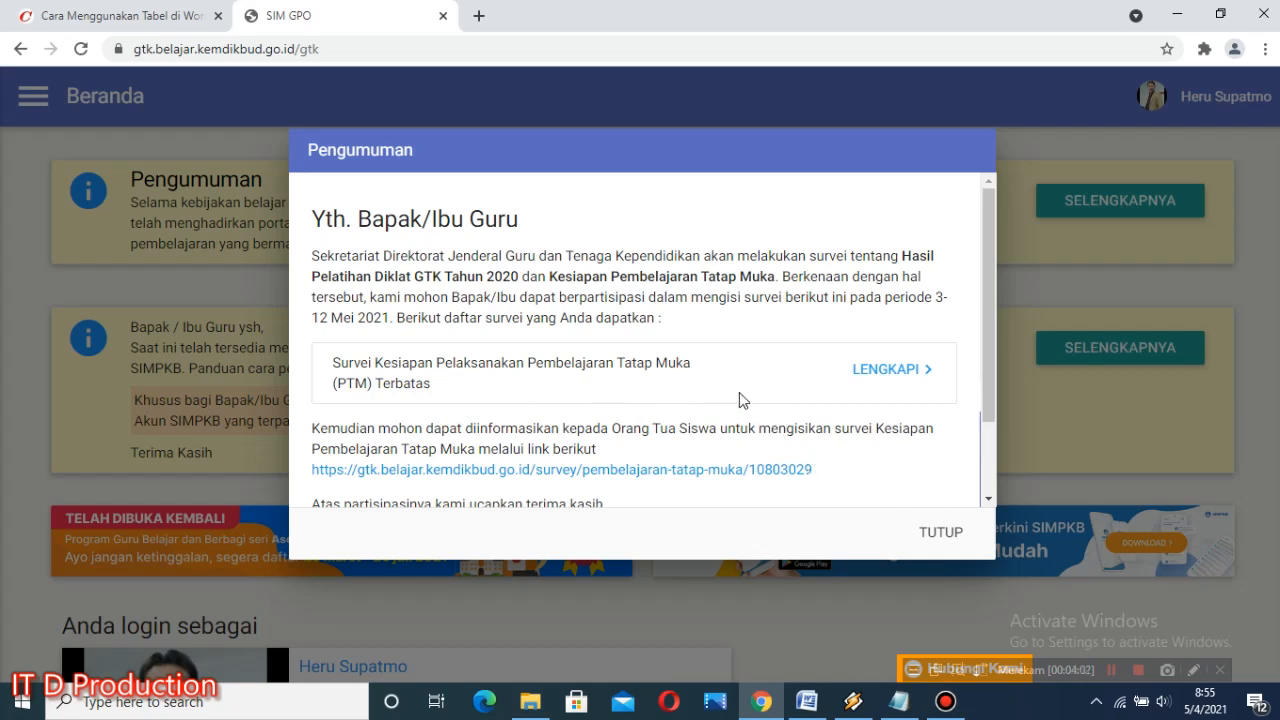
Step: Read the survey announcement and compare its parent survey link with the one saved in the Notepad notes
scroll(409, 470, "down", 1)
scroll(404, 451, "up", 1)
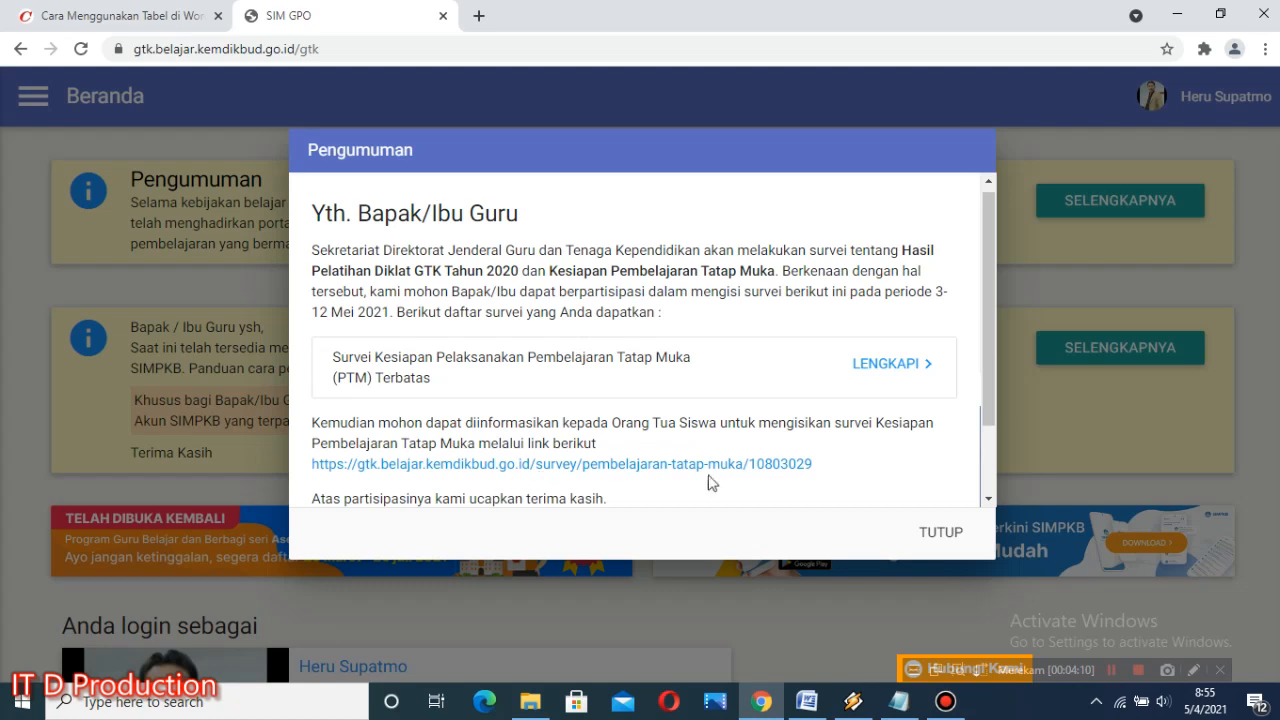
scroll(814, 452, "down", 1)
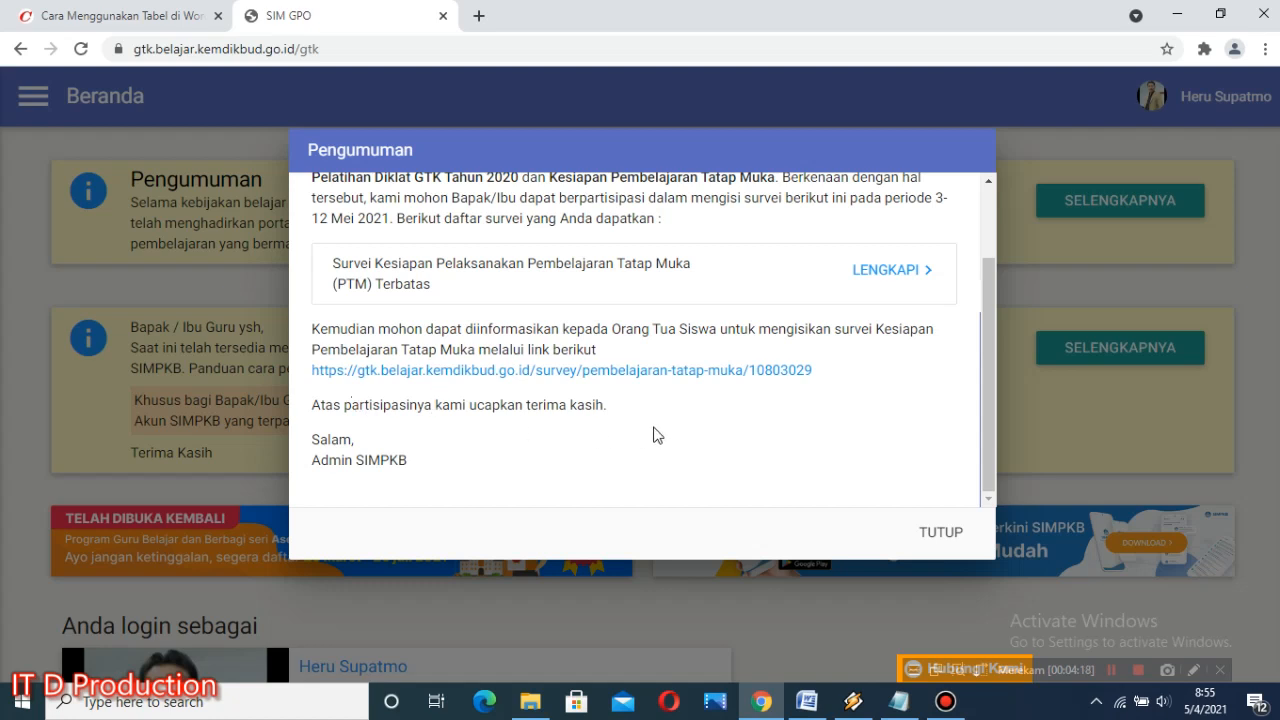
scroll(731, 452, "up", 1)
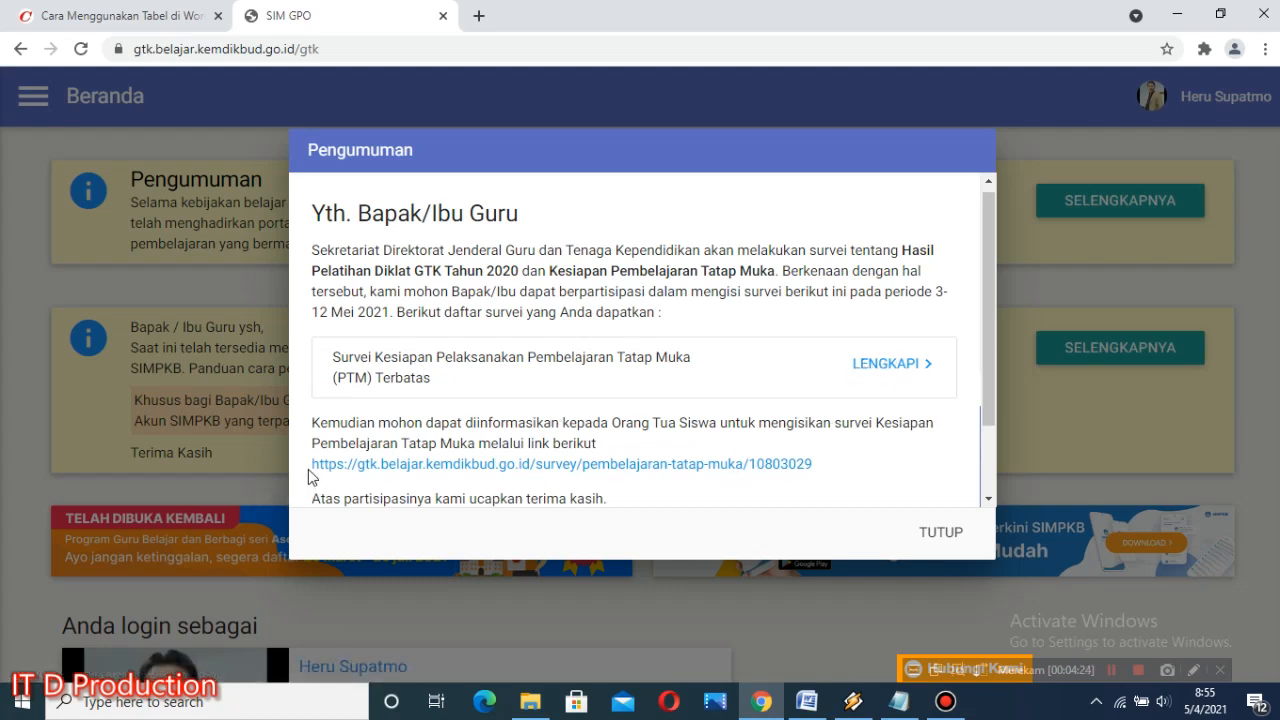
left_click_drag(311, 480, 840, 474)
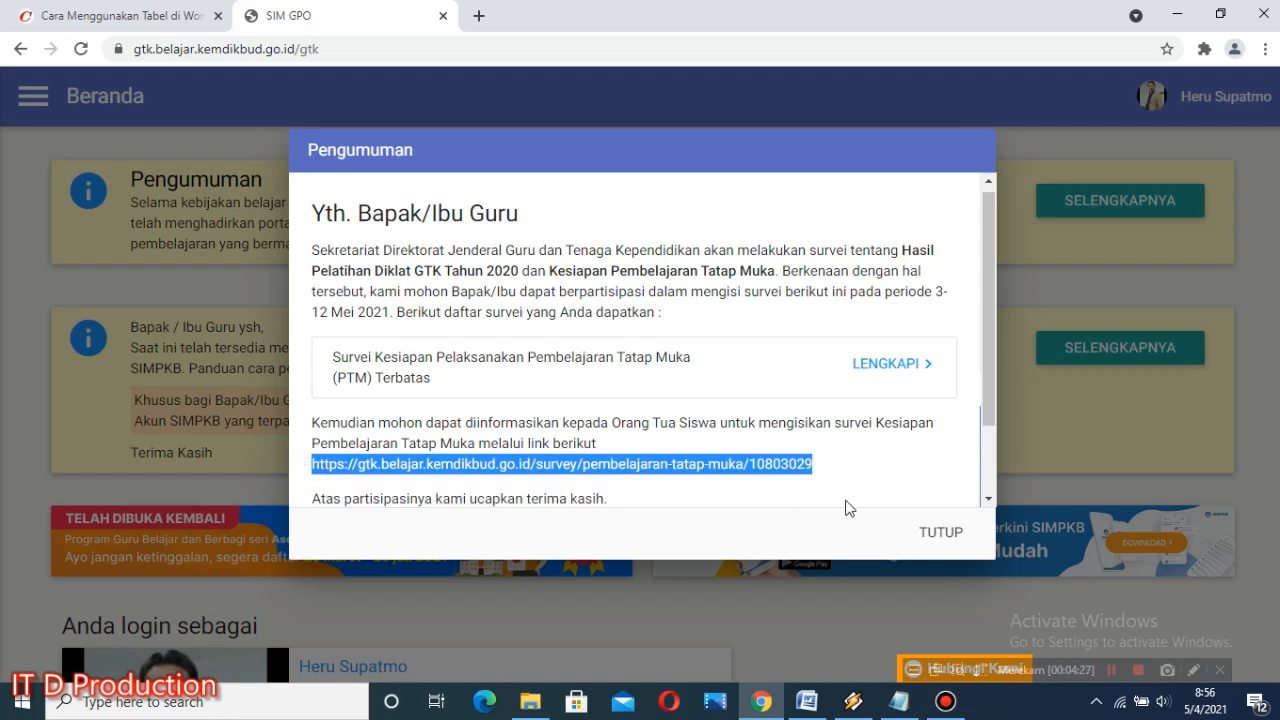
left_click(899, 701)
left_click_drag(178, 343, 979, 354)
left_click(927, 48)
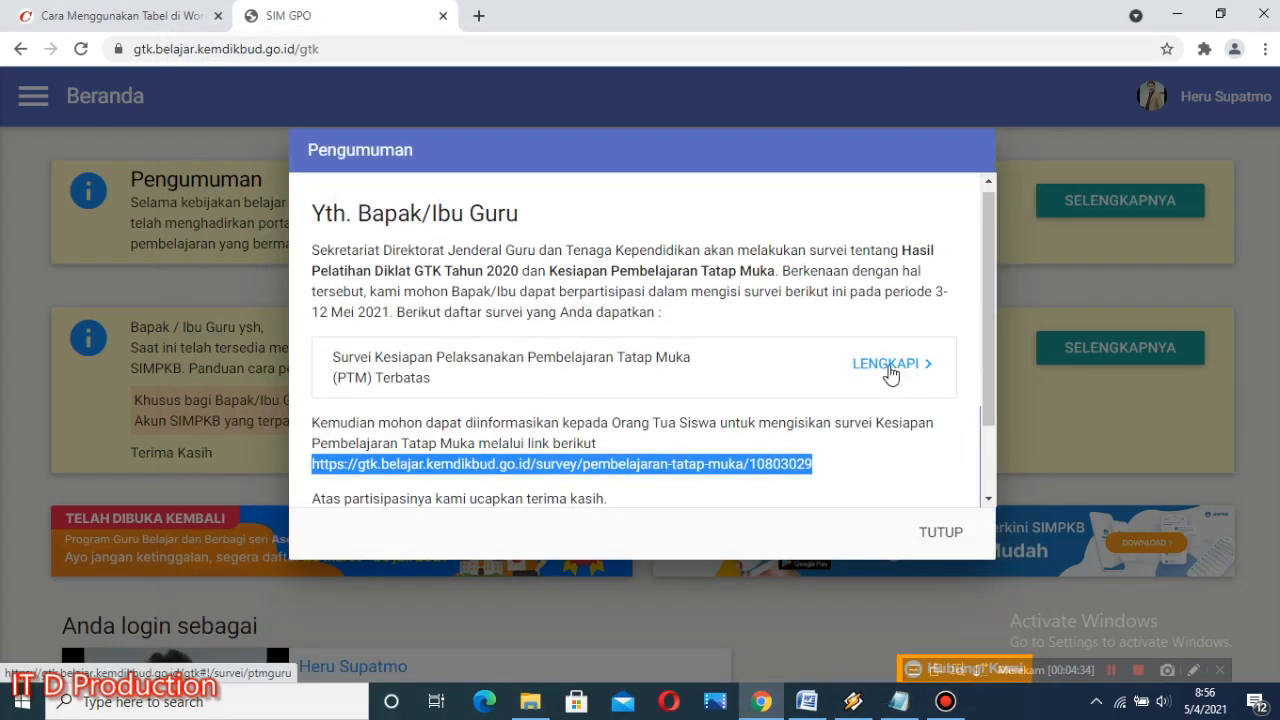
Step: Open the teacher survey on PTM Terbatas readiness, continue past the respondent data, and look through the questions on page 1
left_click(890, 366)
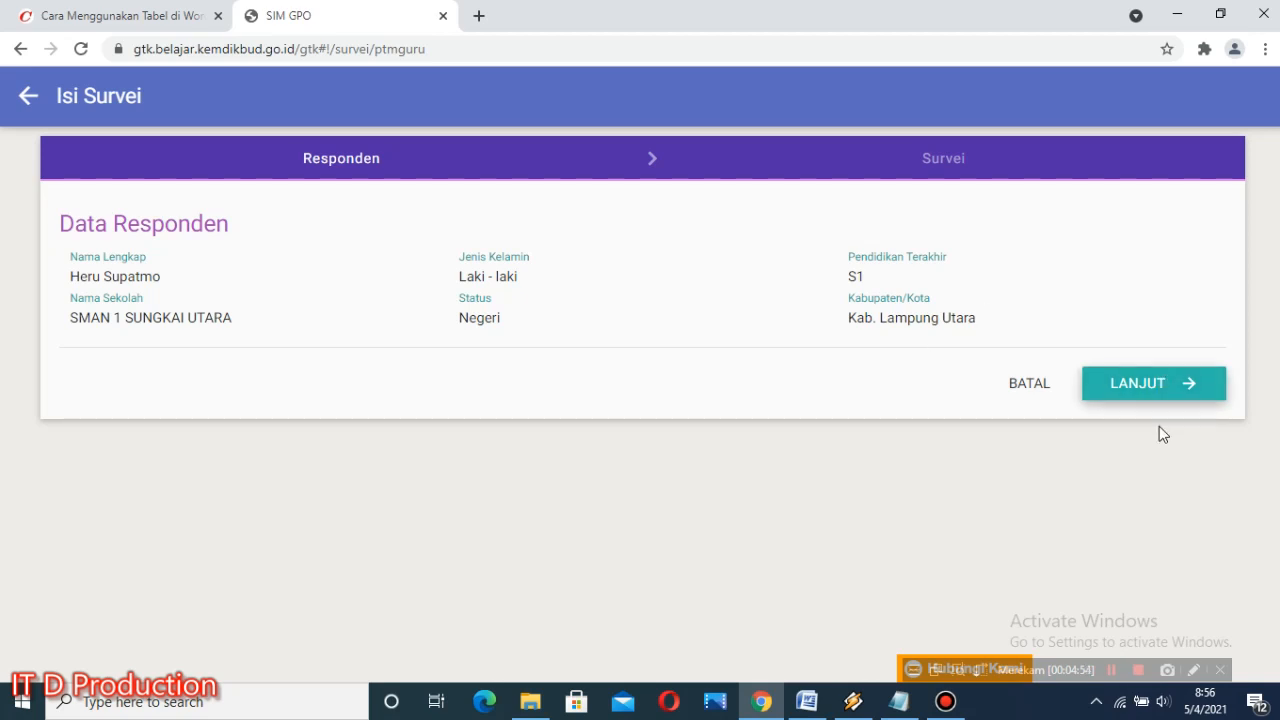
left_click(1153, 385)
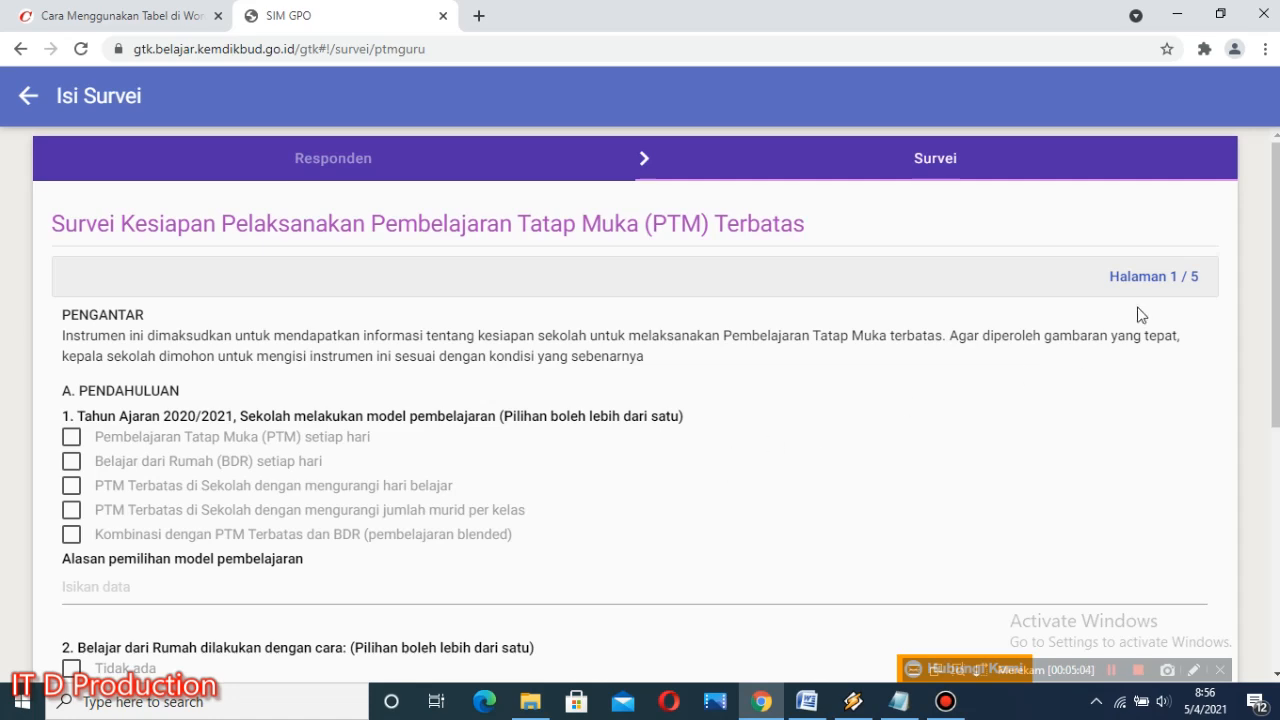
scroll(355, 505, "down", 1)
scroll(355, 508, "down", 5)
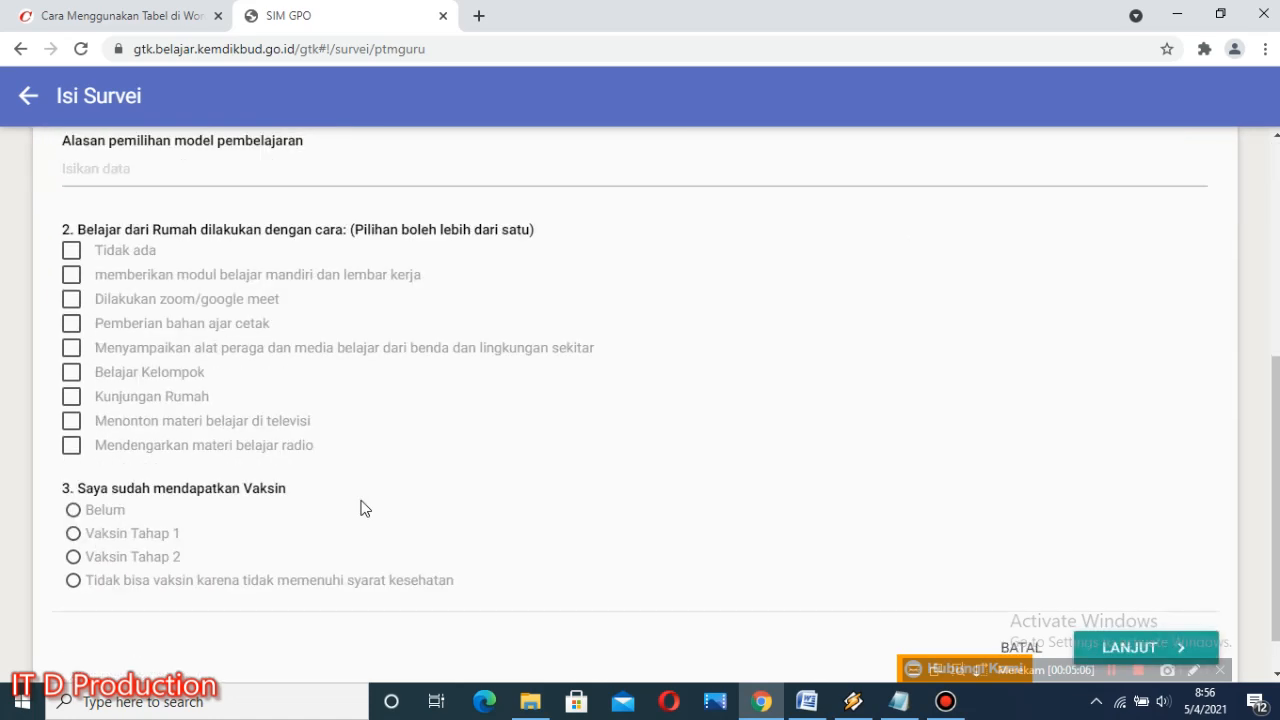
scroll(381, 504, "up", 6)
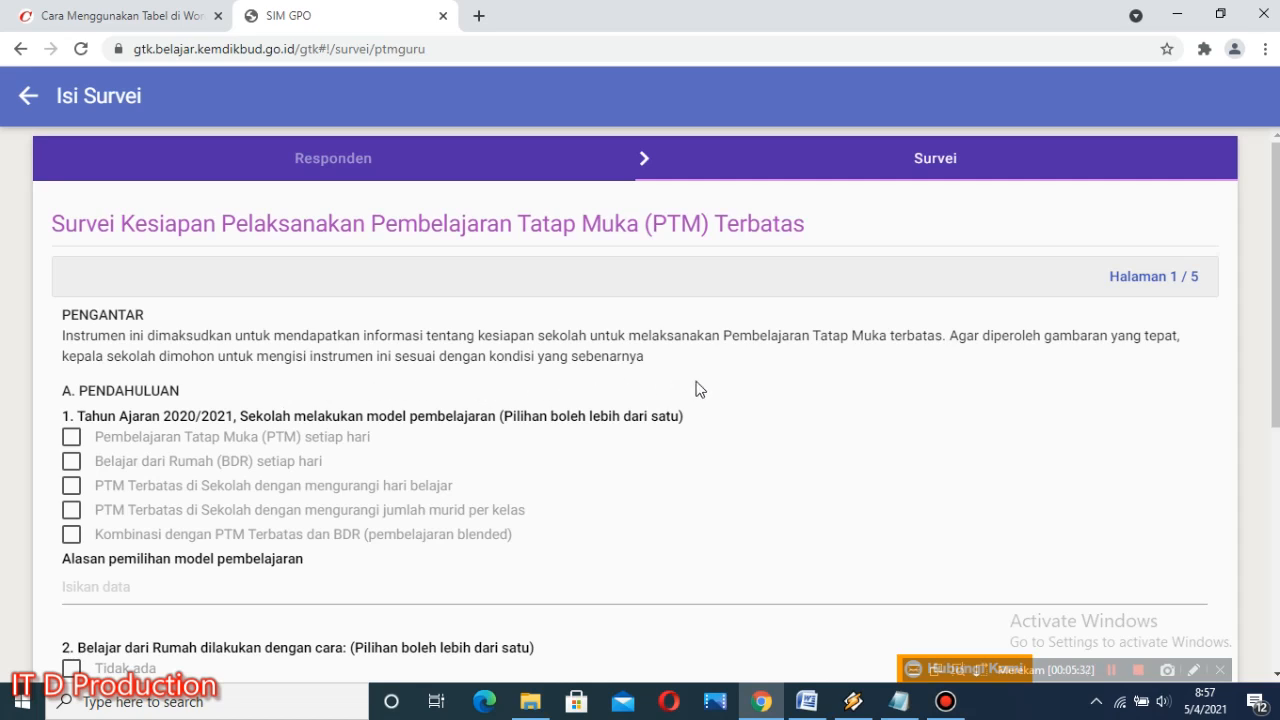
Step: For question 1, select Belajar dari Rumah (BDR) setiap hari, both PTM Terbatas di Sekolah options, and Kombinasi dengan PTM Terbatas dan BDR
scroll(414, 390, "down", 1)
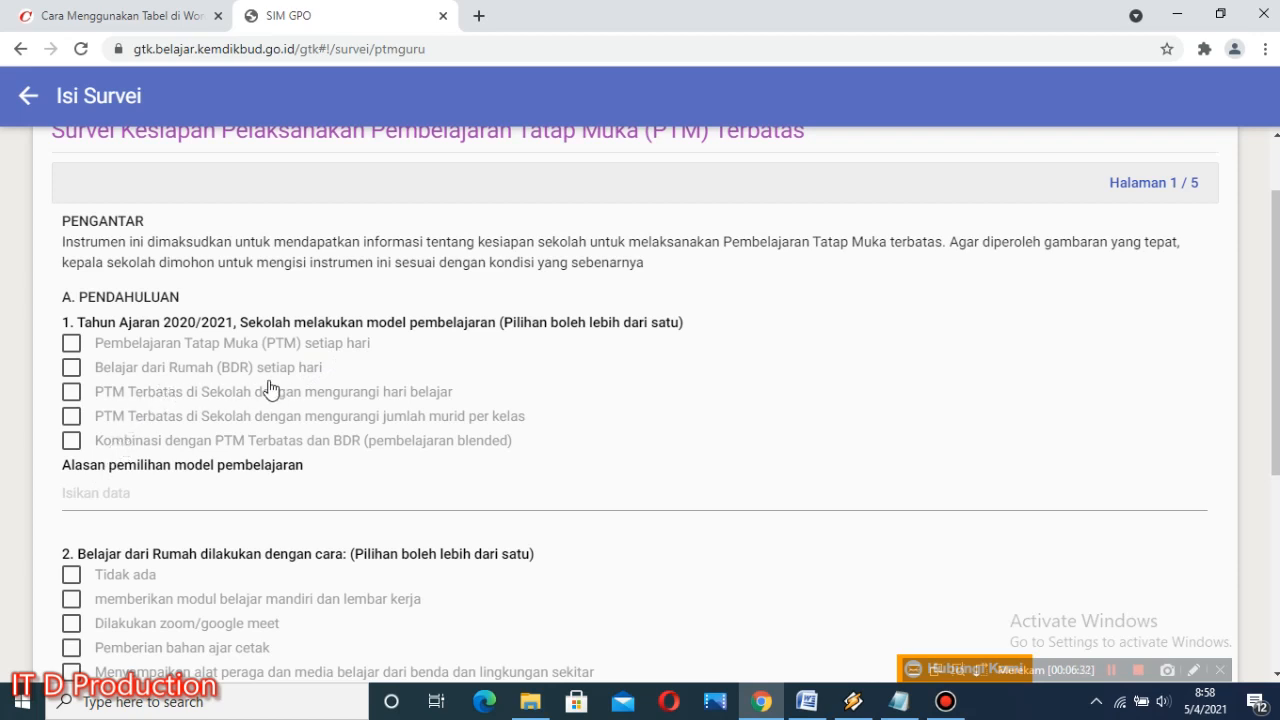
left_click(71, 367)
left_click(70, 393)
left_click(70, 416)
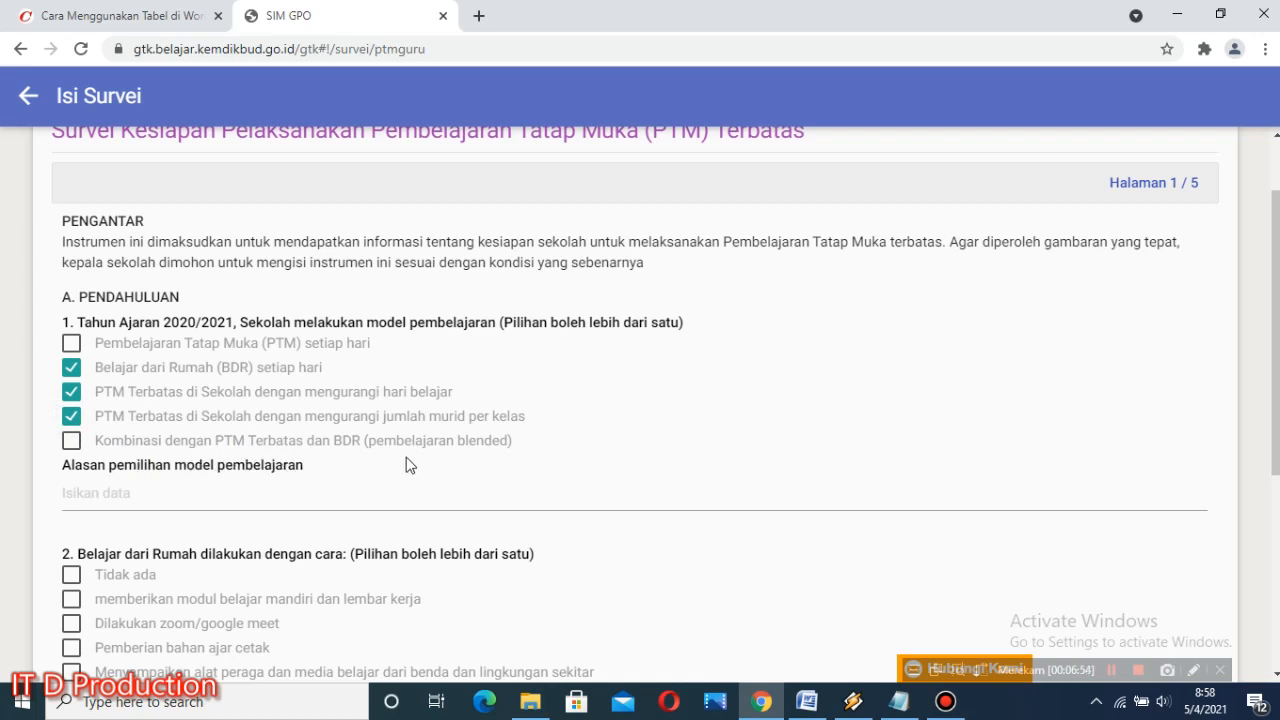
left_click(71, 440)
Step: Enter the reason for question 1 as "Karena saat ini diwilayah kami masih dalam kondisi wabah covid 19 sesuai dengan peraturan dinas pendidikan kabupaten dan provinsi"
left_click(213, 497)
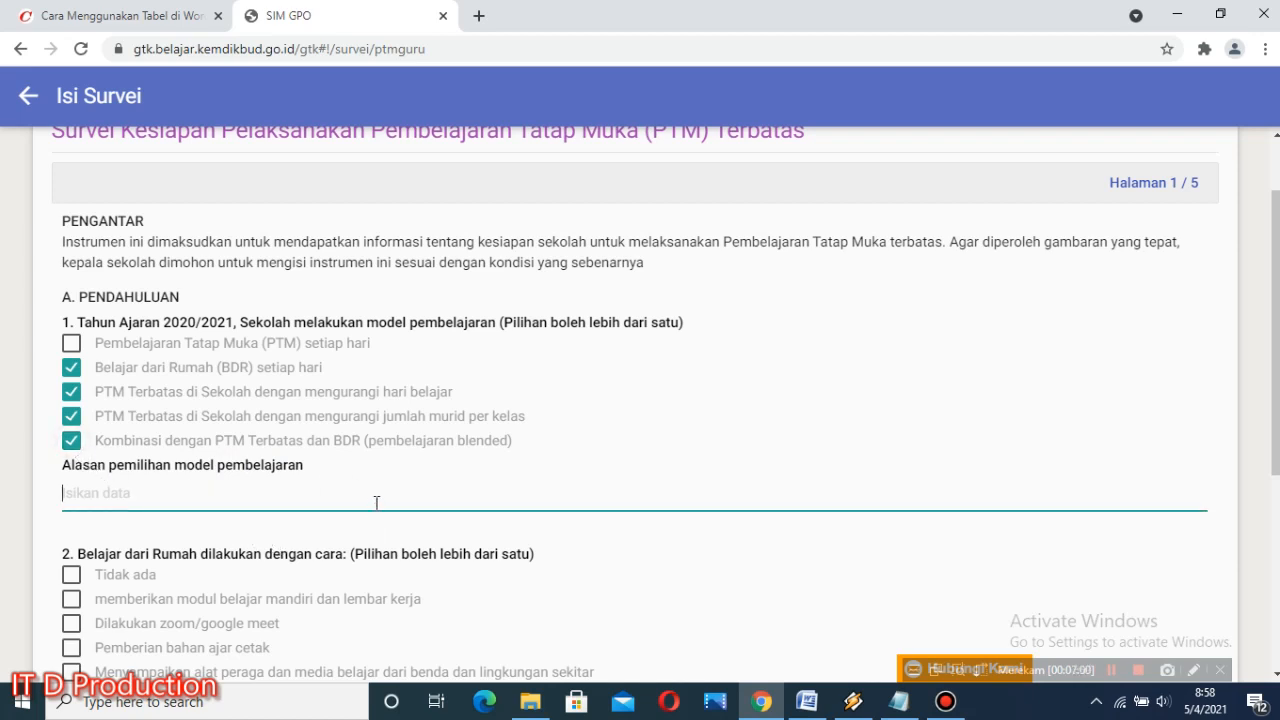
type("Karena saat ini di")
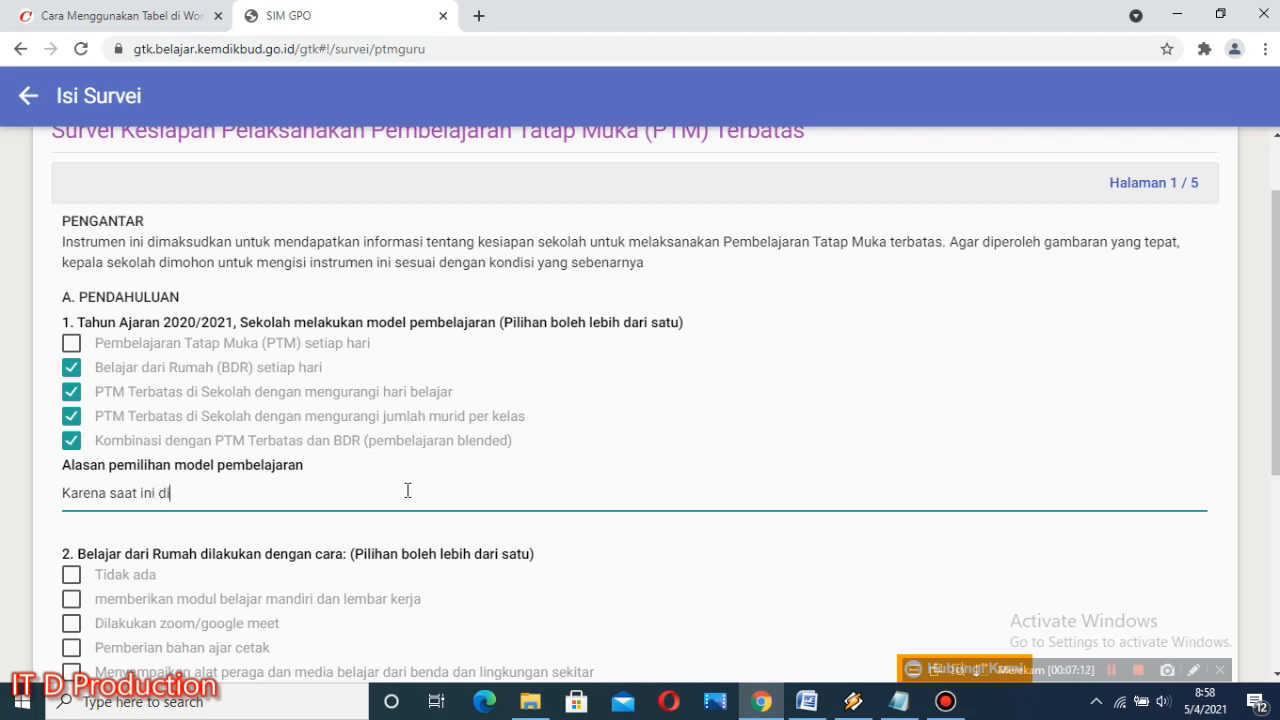
type("wilayah kami masih dal")
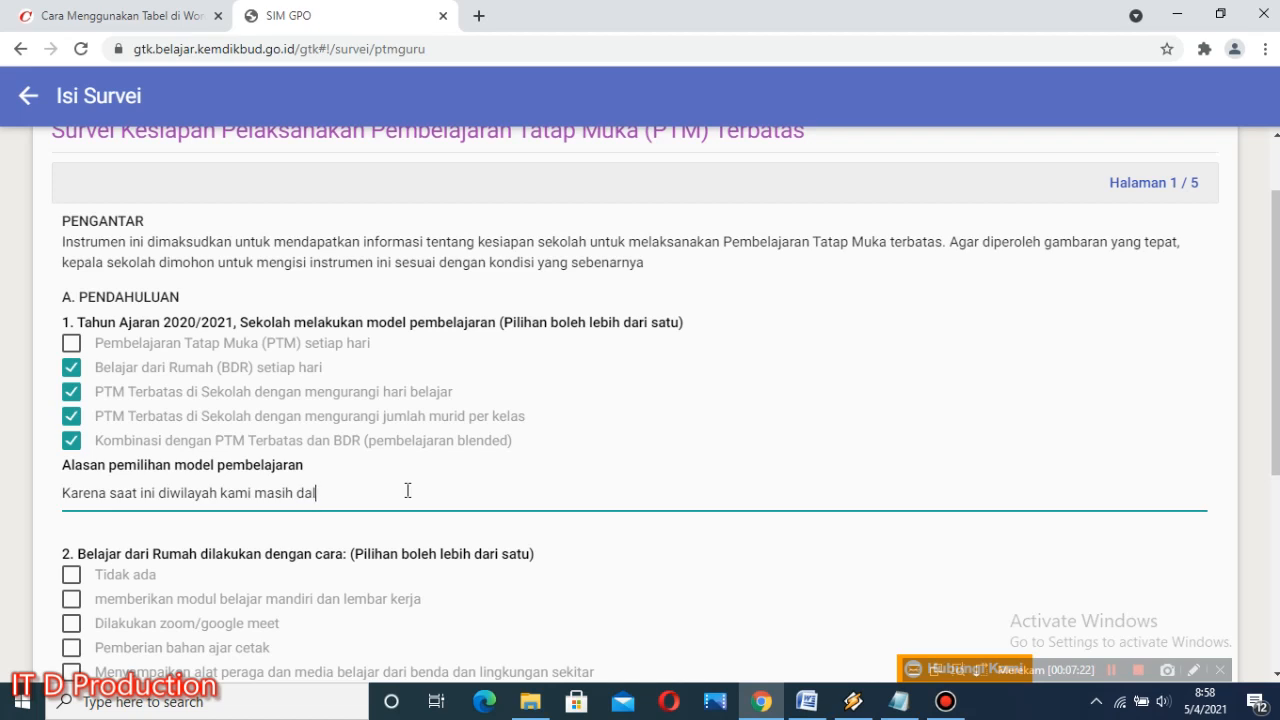
type("am kondisi co")
key("BackSpace")
type("wabah covid 19")
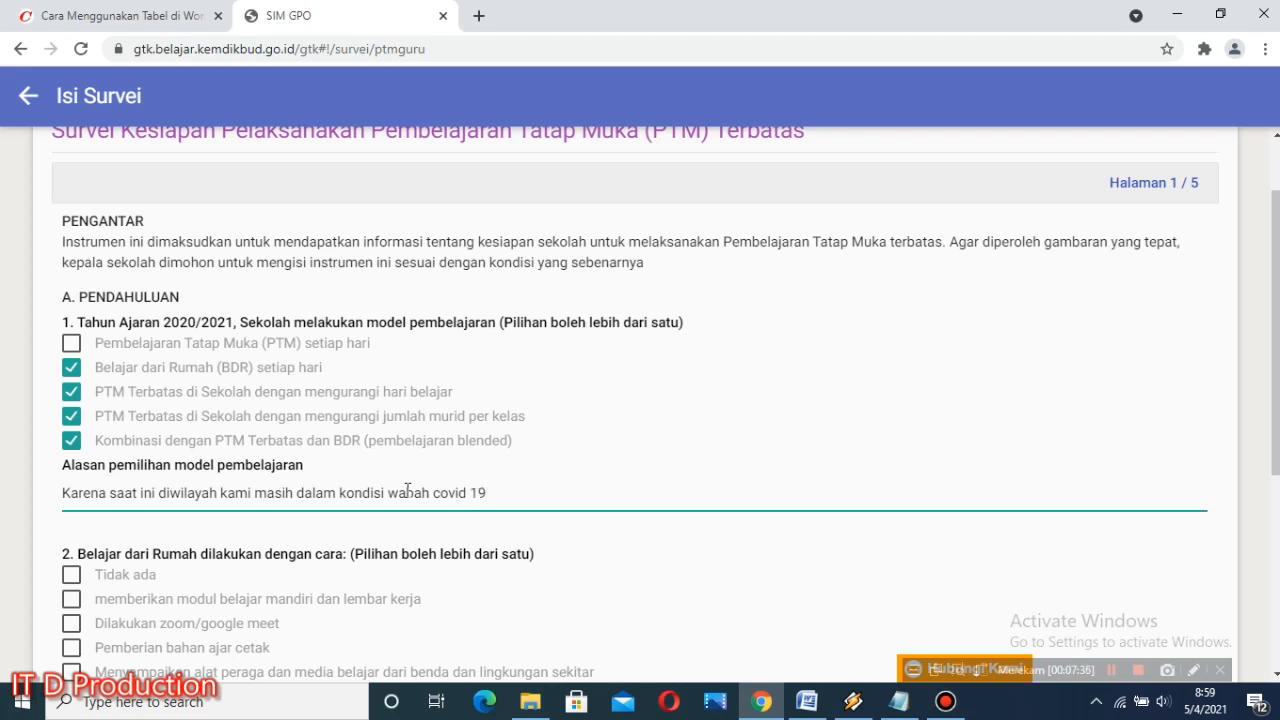
type(" sesuai dengan peratura")
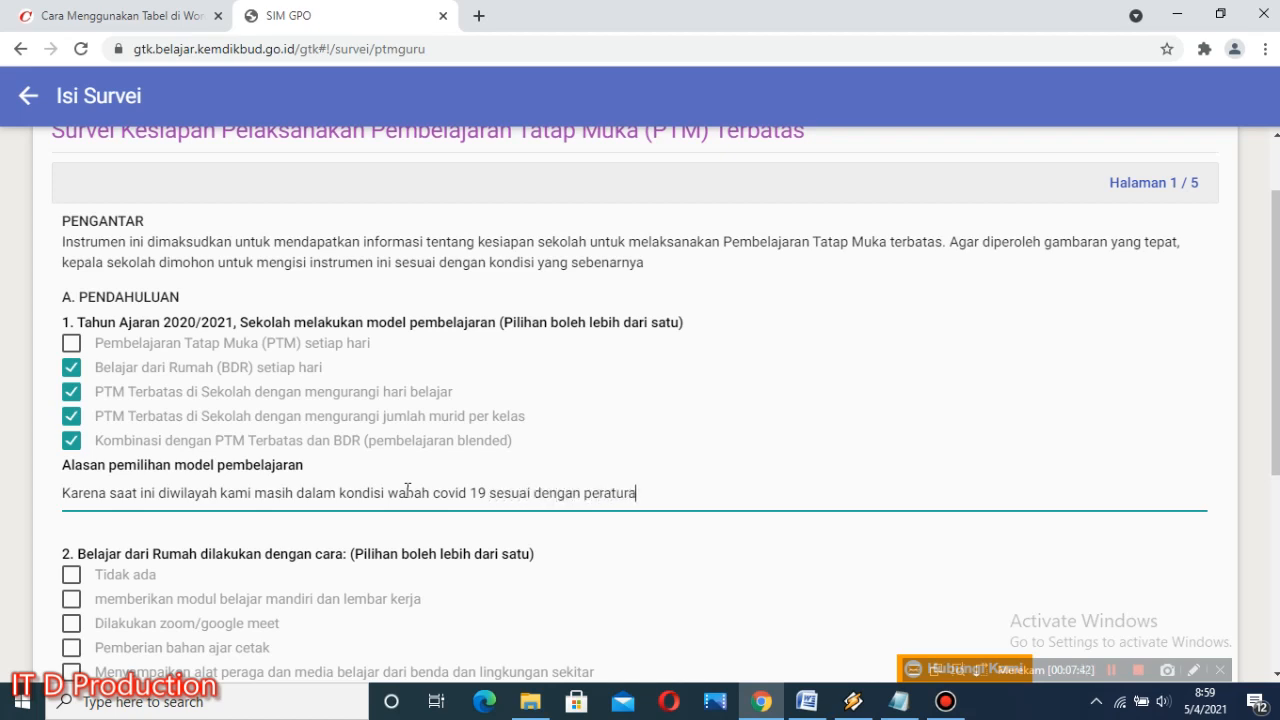
type("n dinas pendidikan")
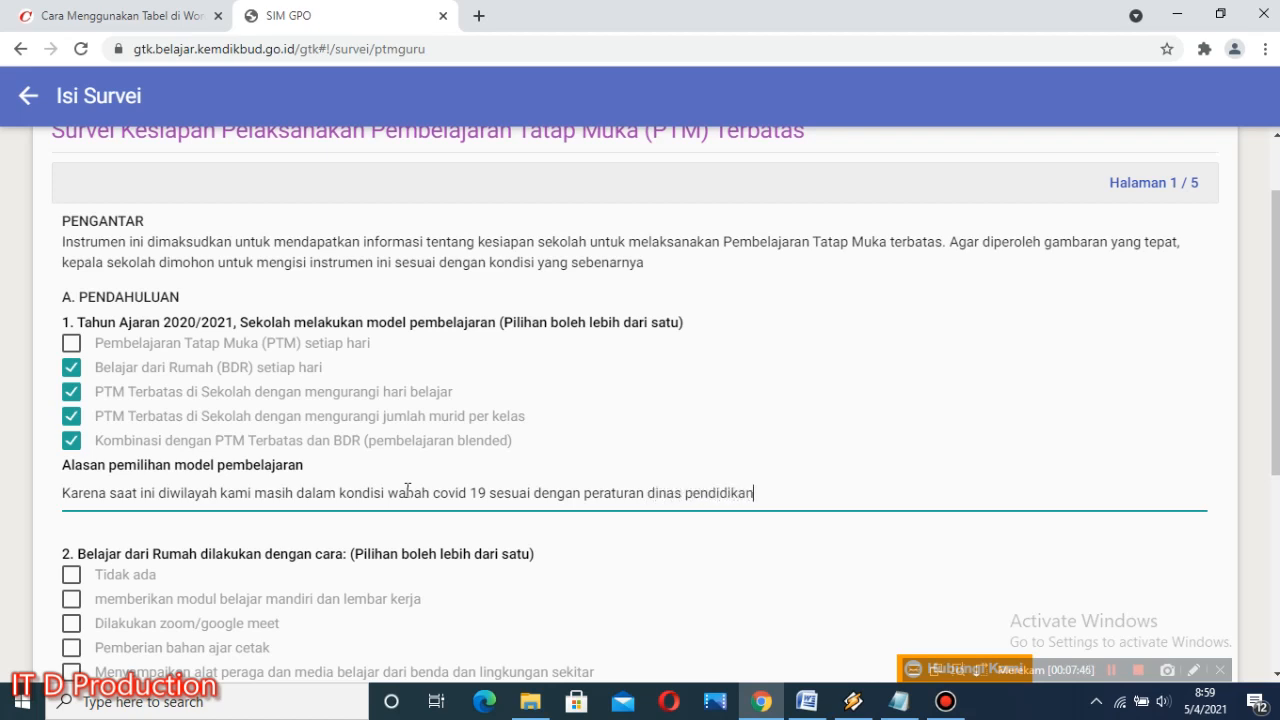
type(" kabupaten dan pr")
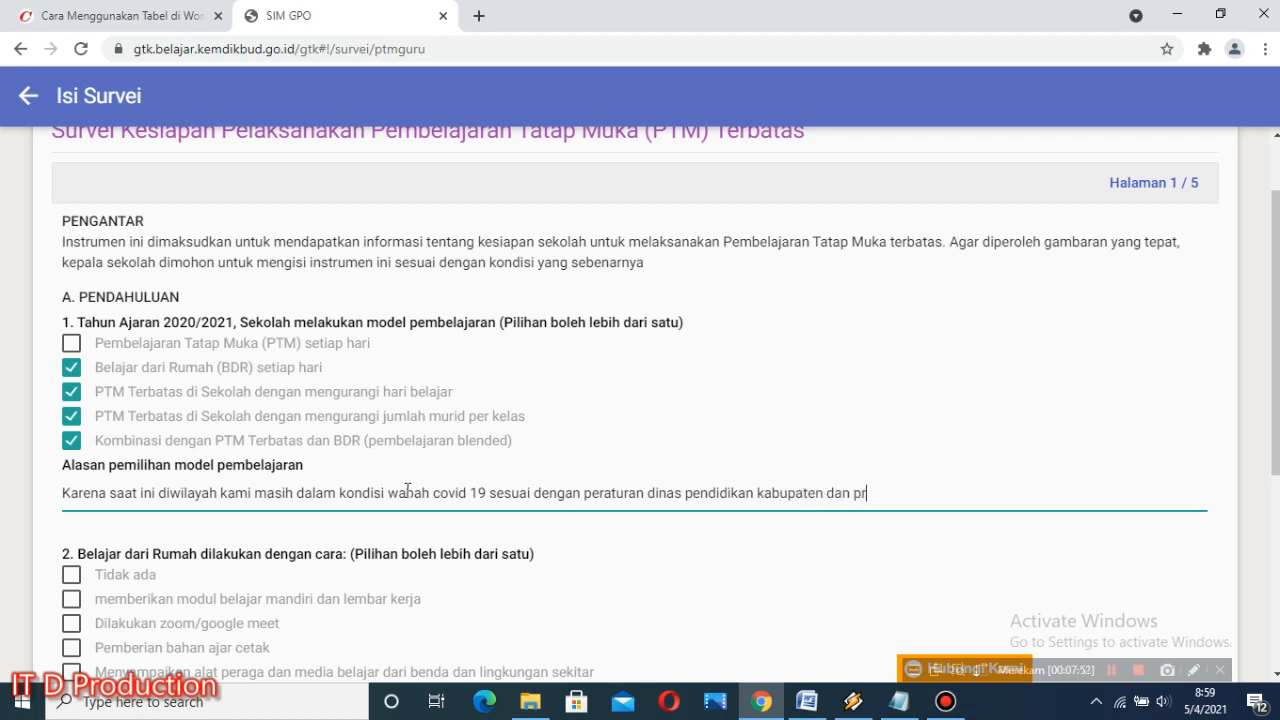
type("ovinsi")
scroll(430, 520, "down", 1)
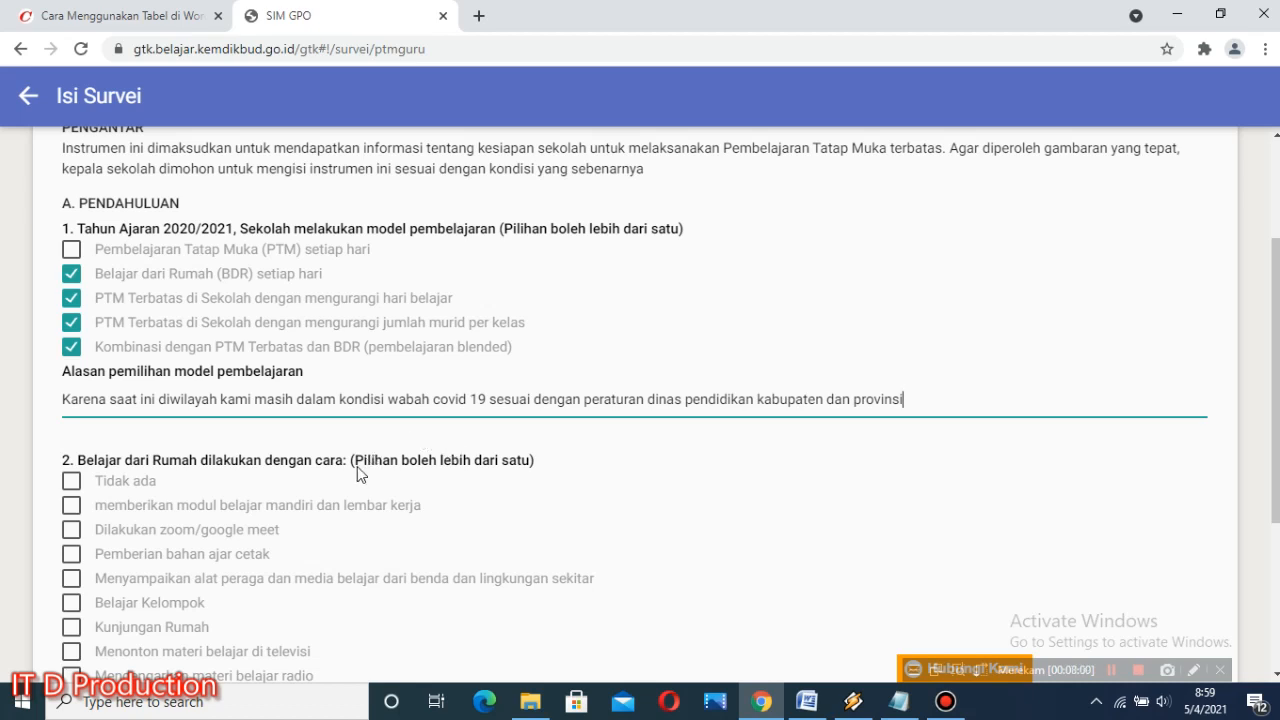
Step: For question 2, select memberikan modul belajar mandiri dan lembar kerja, Dilakukan zoom/google meet, Pemberian bahan ajar cetak, and Menonton materi belajar di televisi
scroll(365, 470, "down", 1)
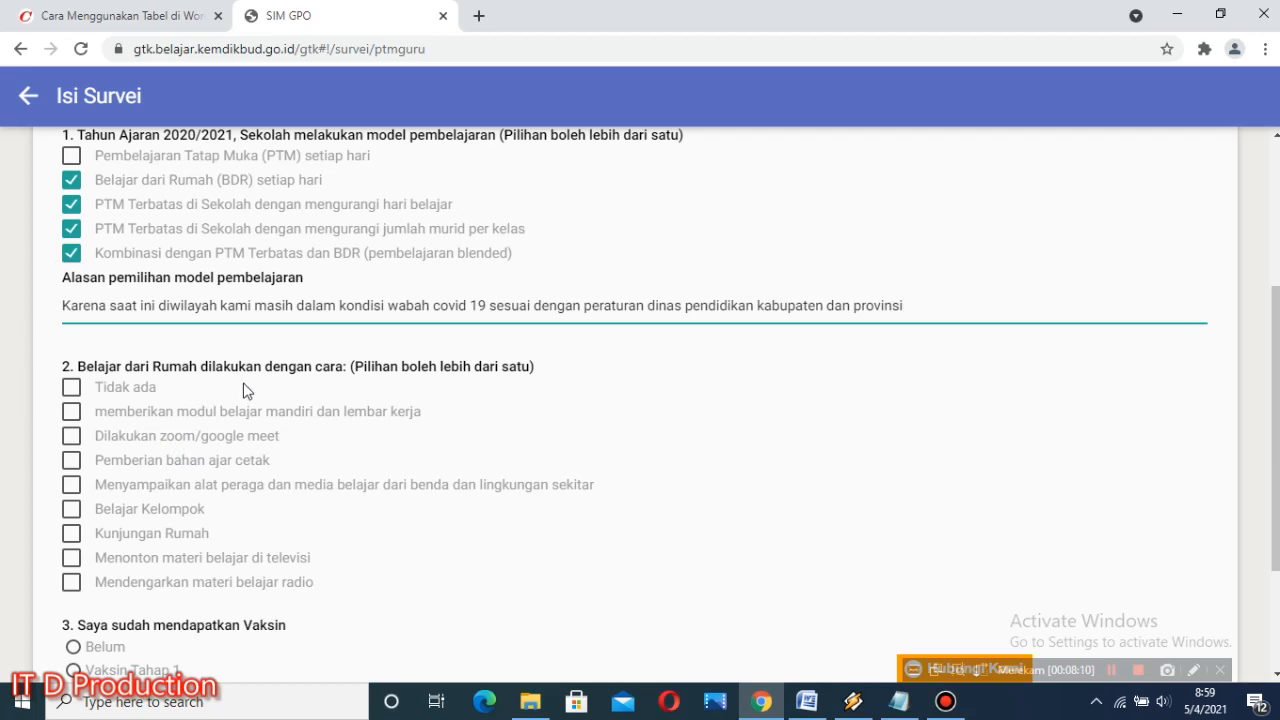
scroll(313, 396, "down", 1)
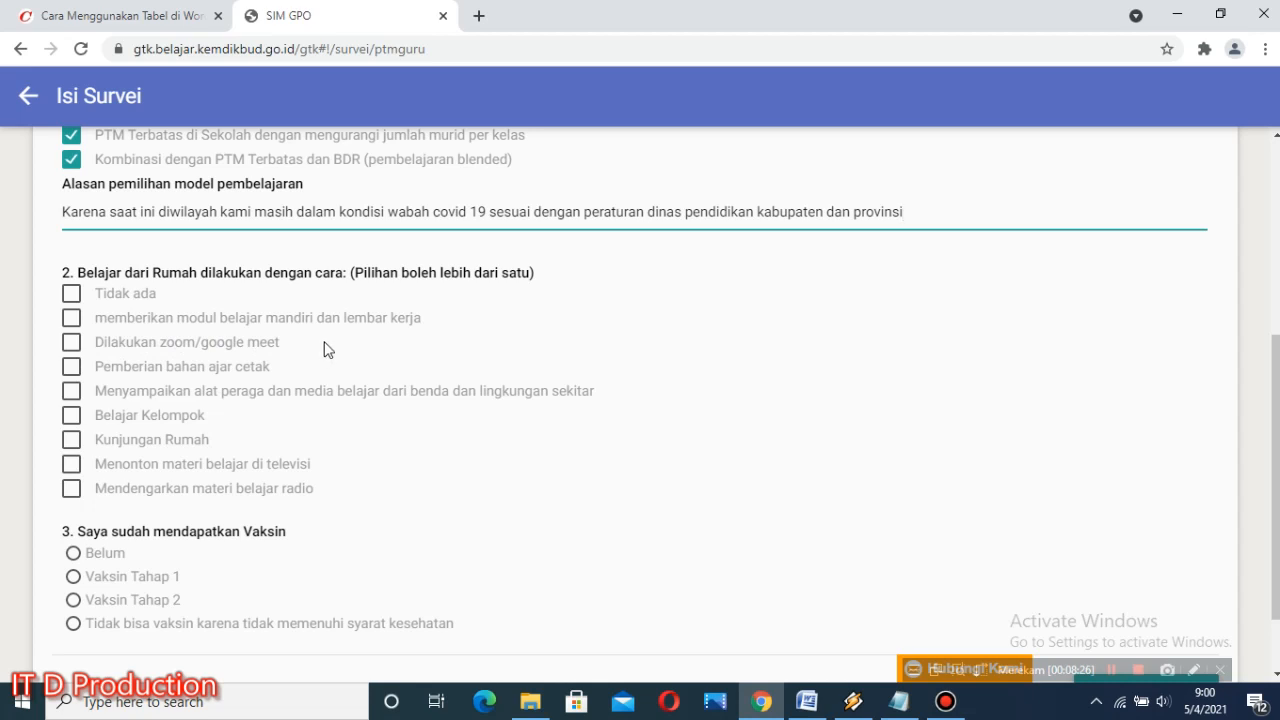
left_click(71, 319)
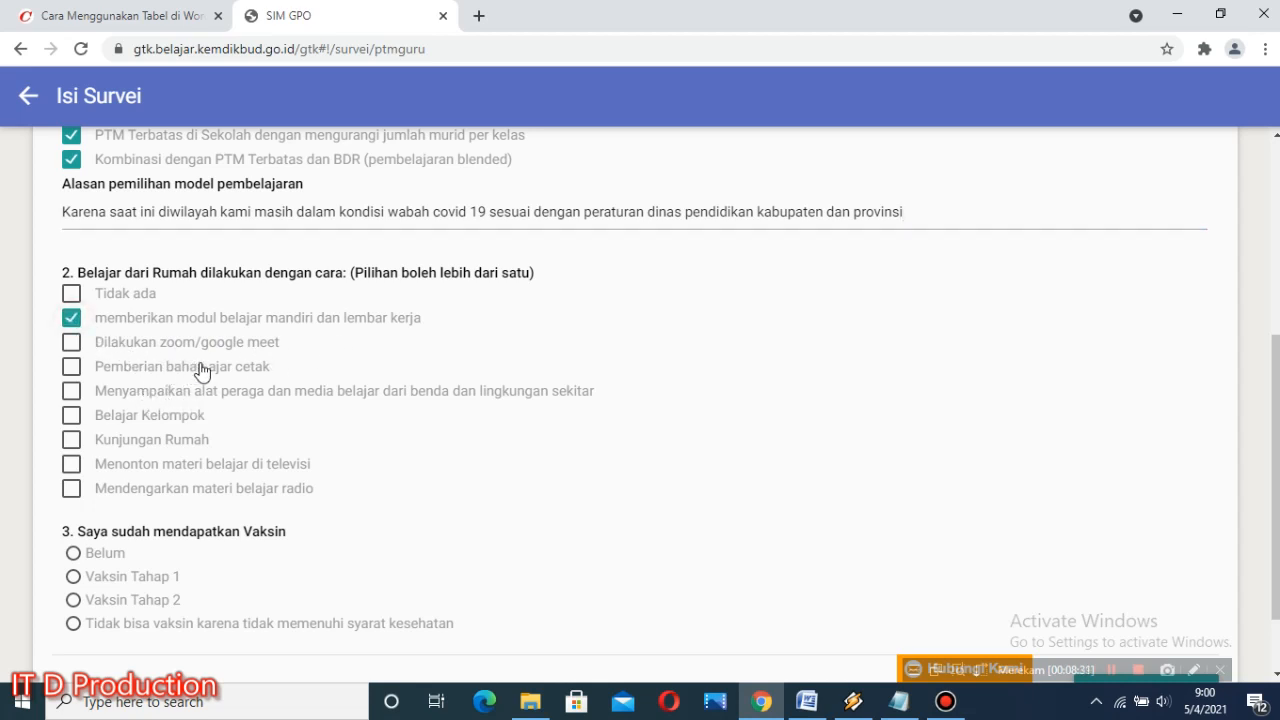
left_click(71, 342)
left_click(71, 464)
left_click(71, 367)
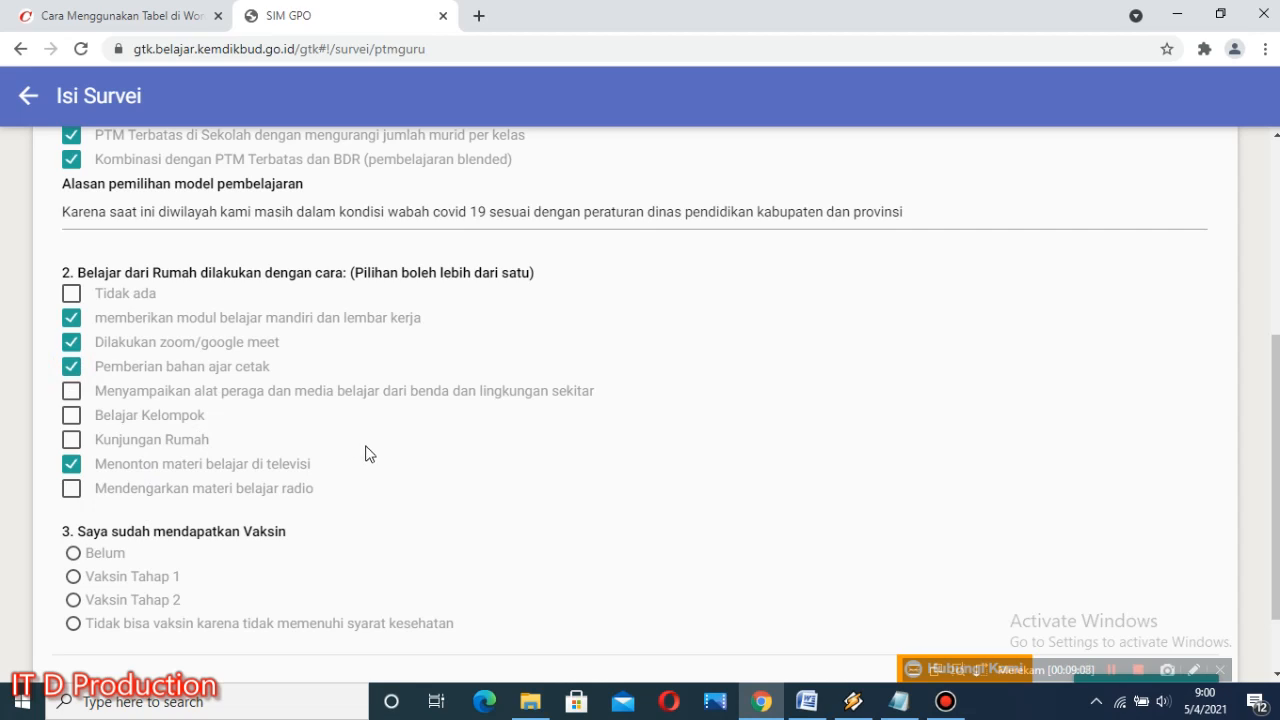
Step: Answer question 3 about the vaccine with Belum and continue to page 2 of the survey
scroll(365, 453, "down", 1)
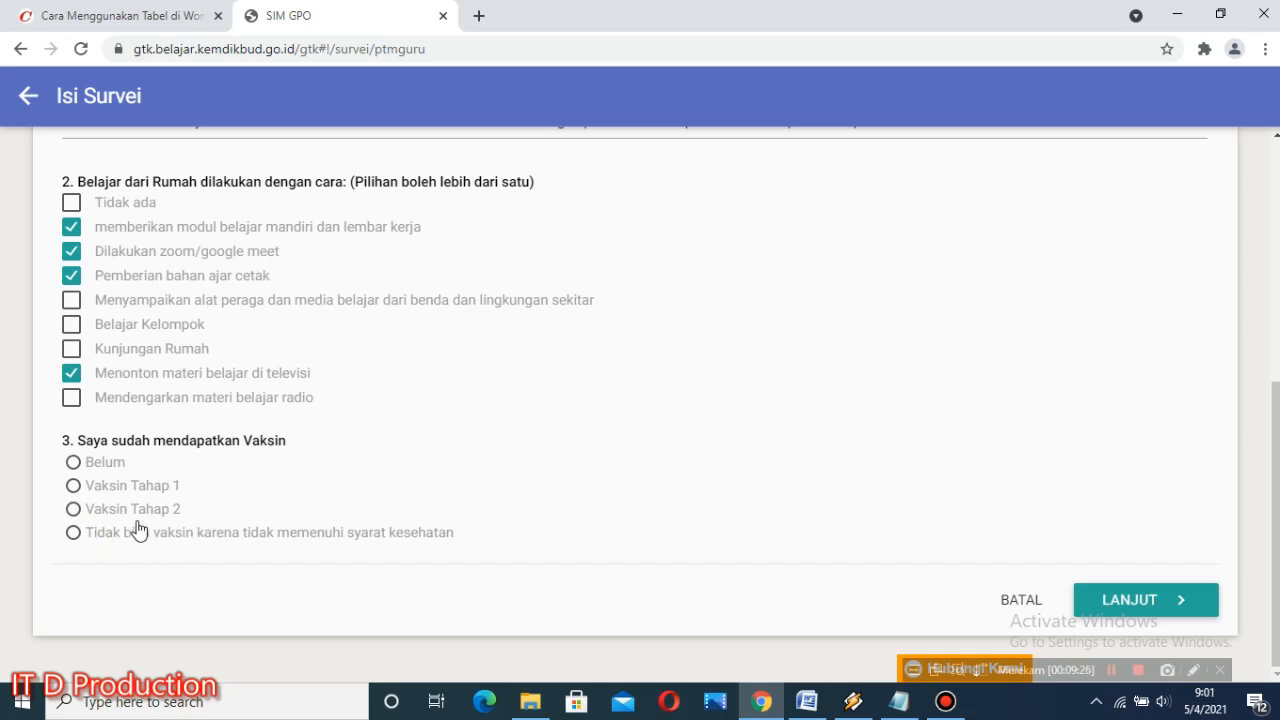
left_click(74, 464)
left_click(1147, 604)
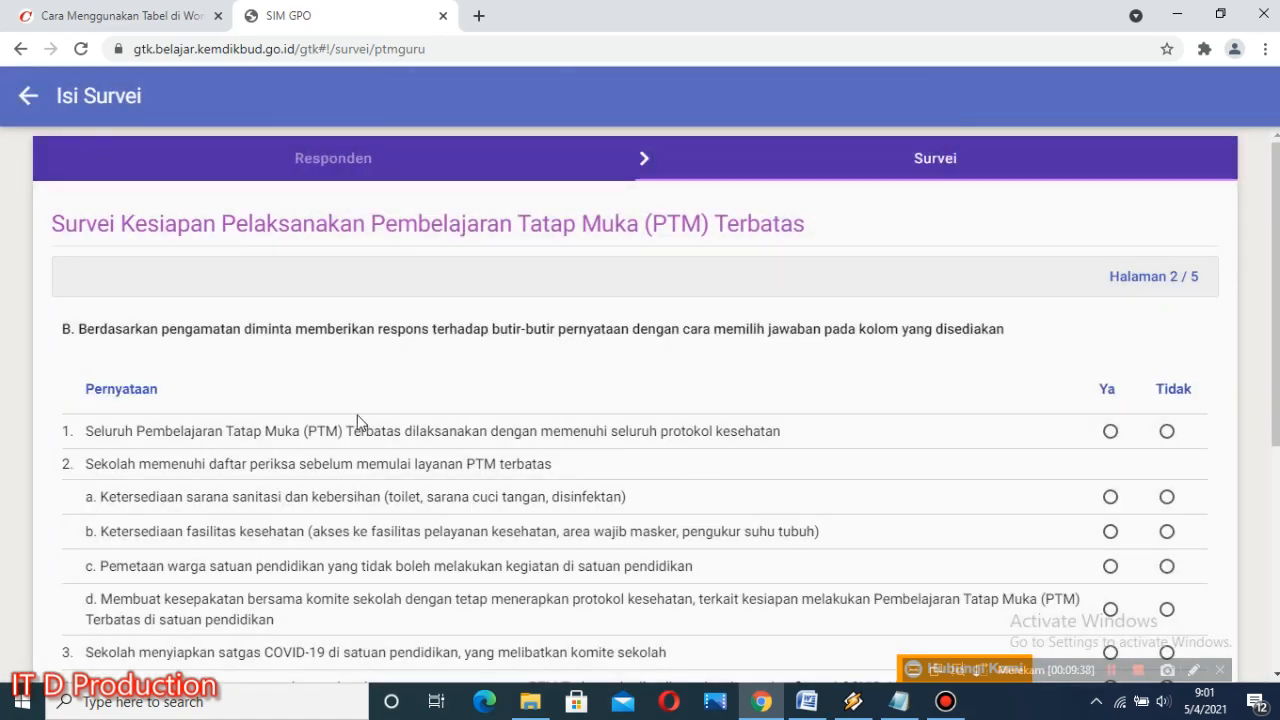
Step: In section B, answer Ya for statements 1, 2a, 2b and 2d, and Tidak for statement 2c
scroll(252, 371, "down", 1)
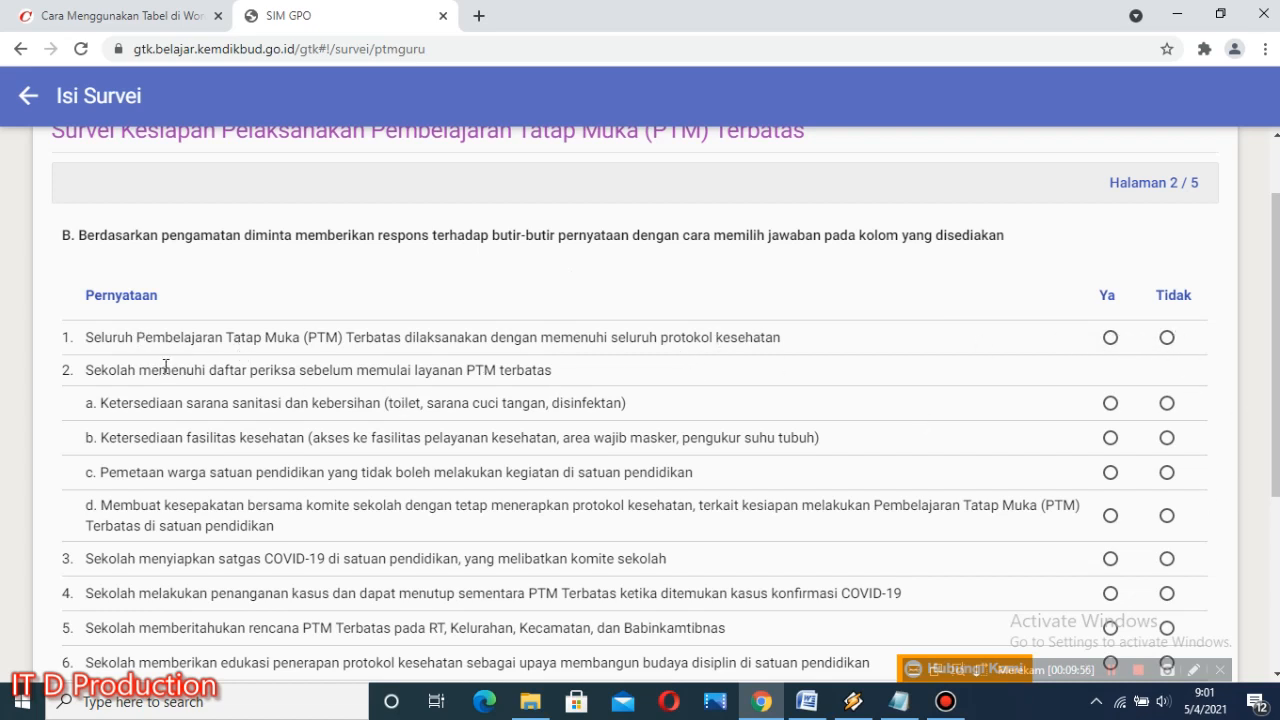
scroll(147, 346, "down", 1)
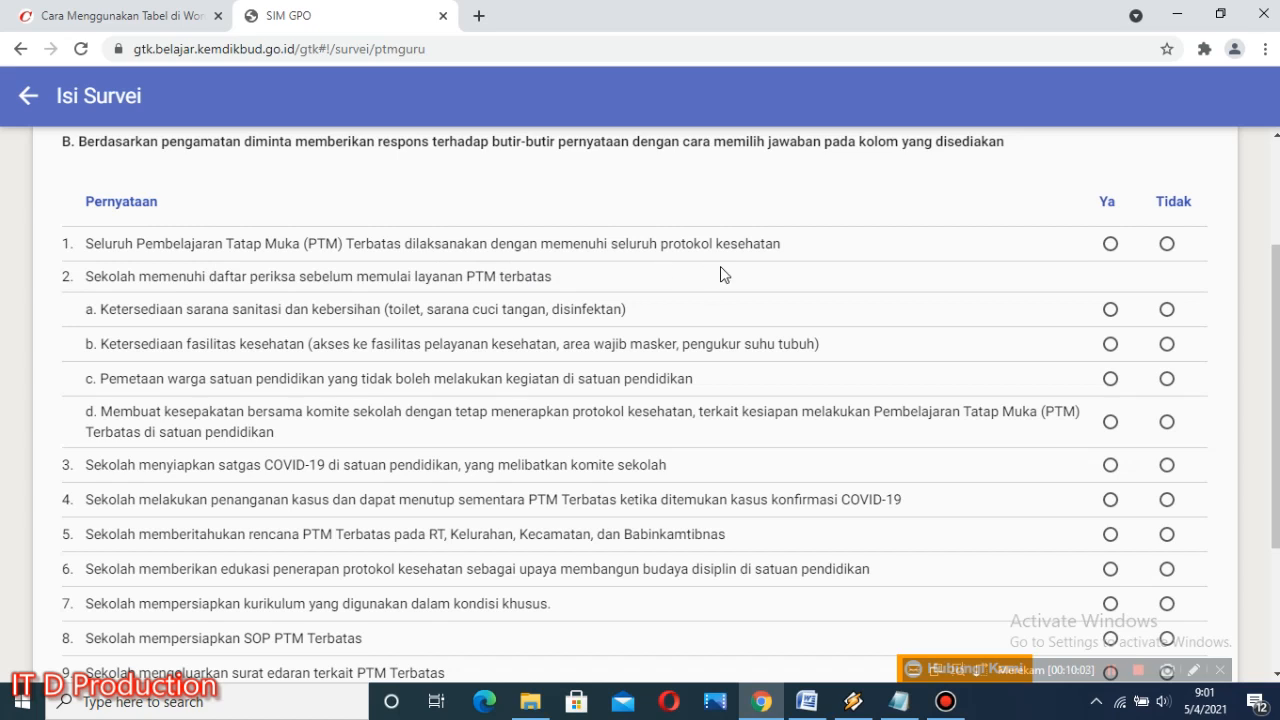
left_click(1110, 243)
left_click_drag(103, 320, 399, 329)
left_click(671, 323)
left_click(1110, 310)
left_click(1111, 345)
left_click(1167, 380)
left_click(1110, 424)
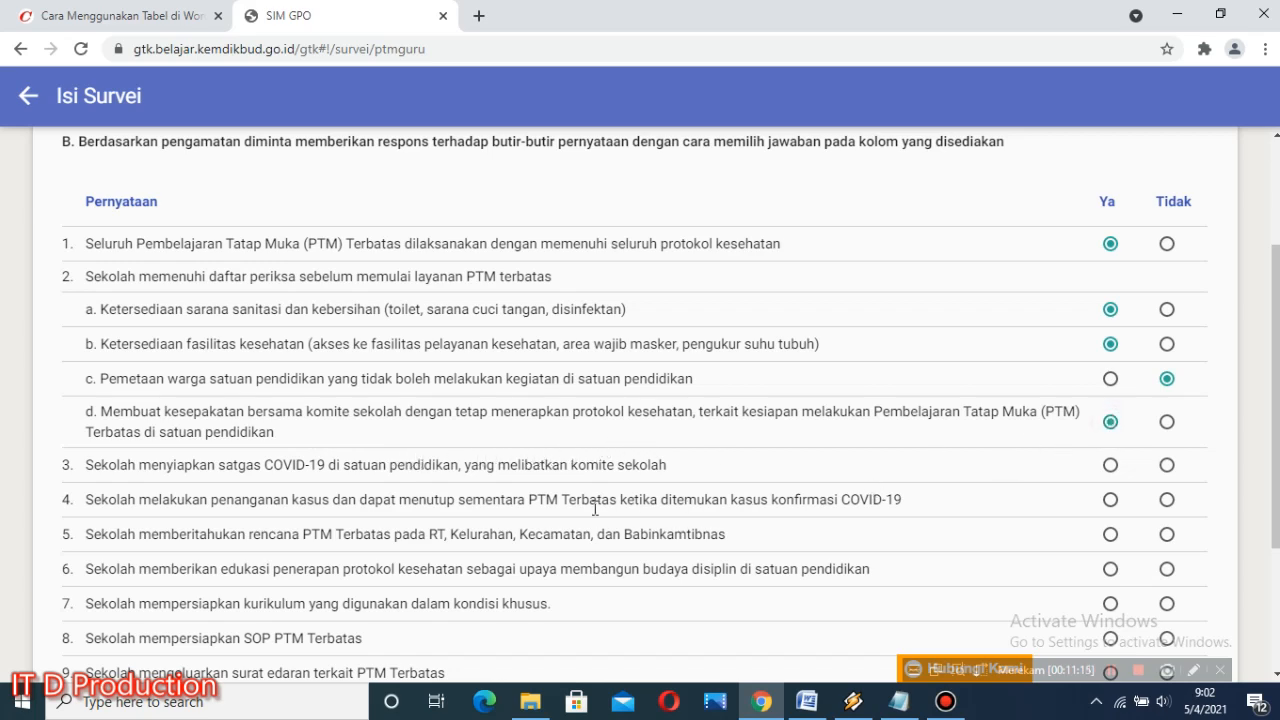
Step: Answer Ya for section B statements 3, 5 and 6, and Tidak for statement 4 about handling COVID-19 cases
scroll(275, 468, "down", 1)
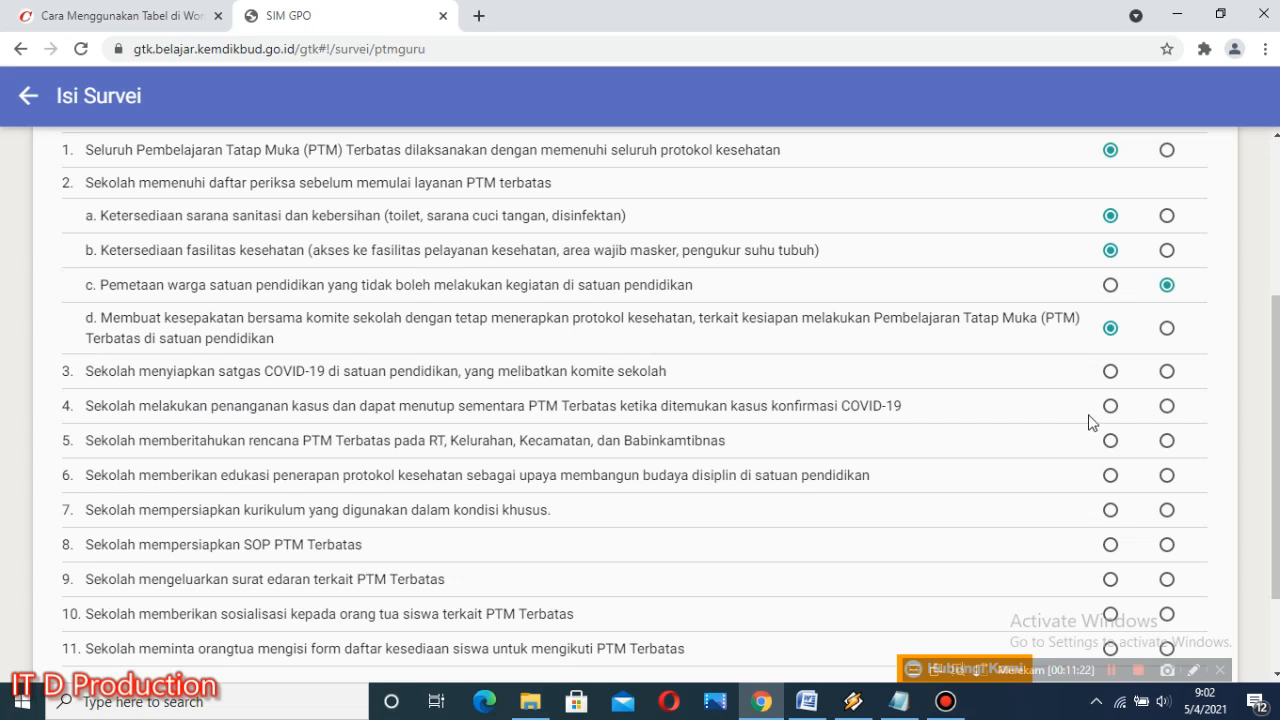
left_click(1110, 371)
left_click(1168, 411)
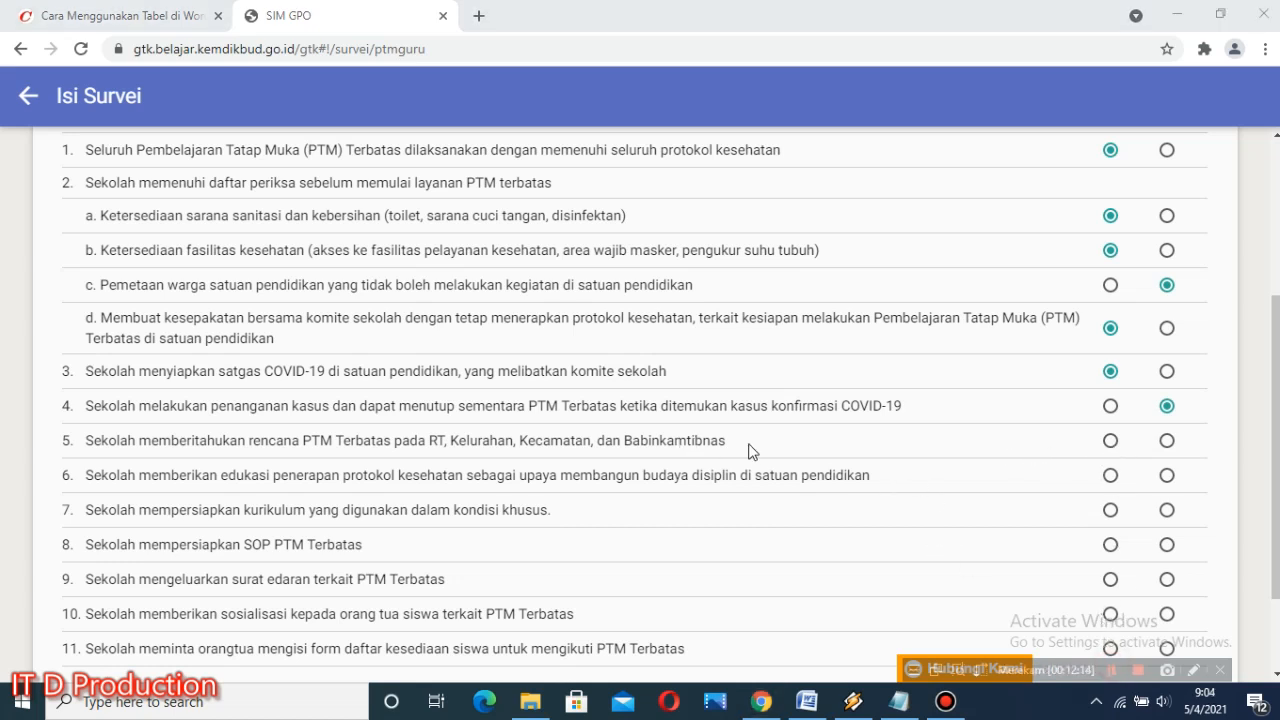
left_click(1110, 442)
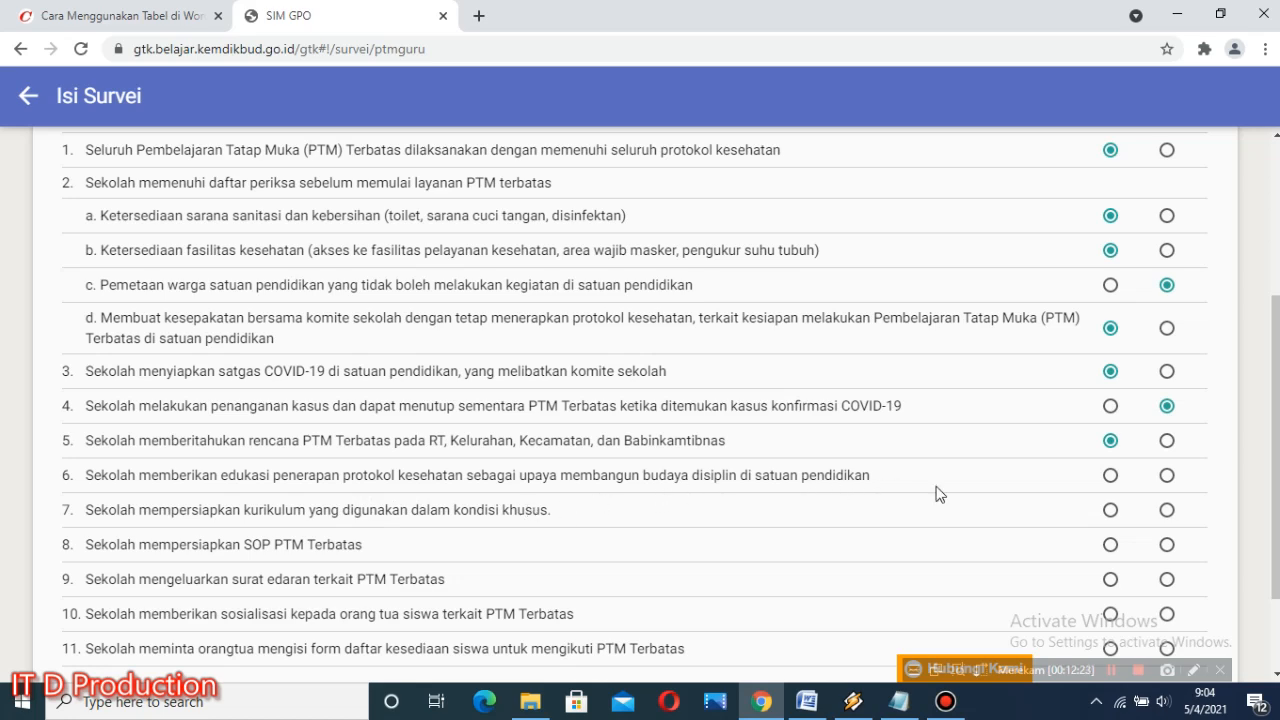
left_click(1107, 477)
Step: Answer Ya for section B statements 7 through 11 and continue to page 3 of the survey
scroll(765, 456, "down", 1)
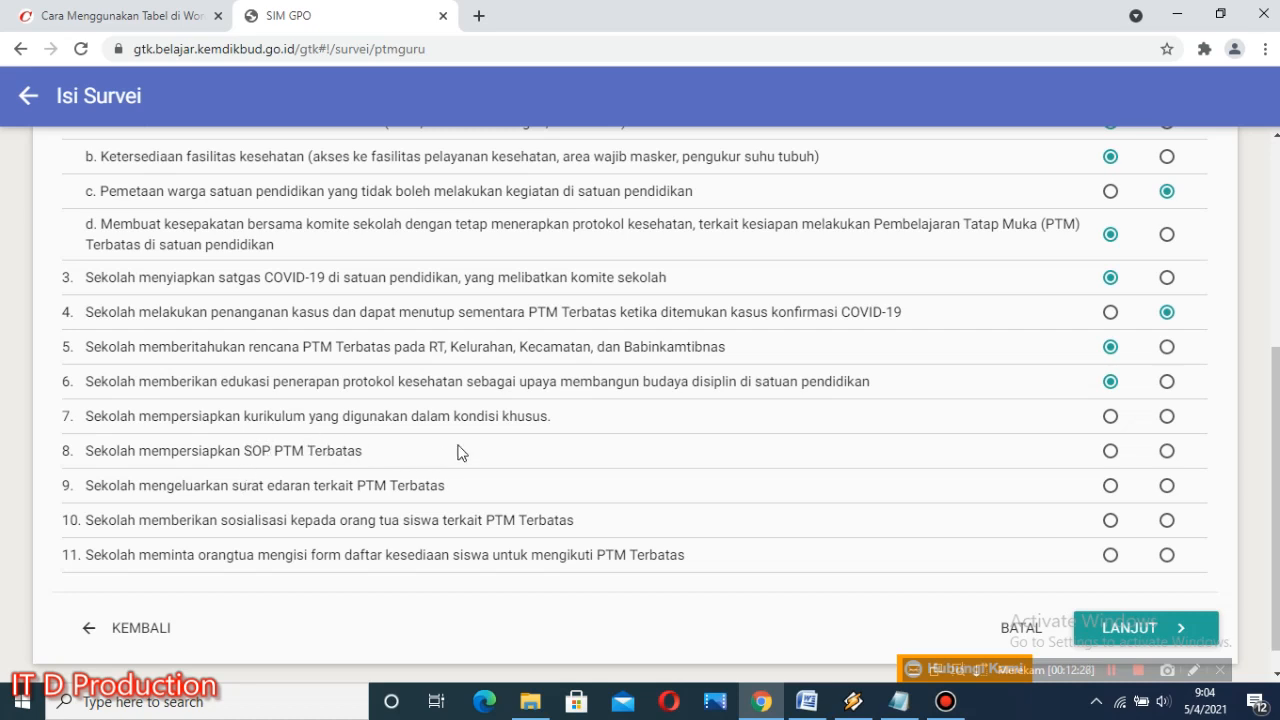
left_click(1110, 417)
left_click(1111, 450)
left_click(1110, 487)
left_click(1111, 521)
scroll(848, 572, "down", 1)
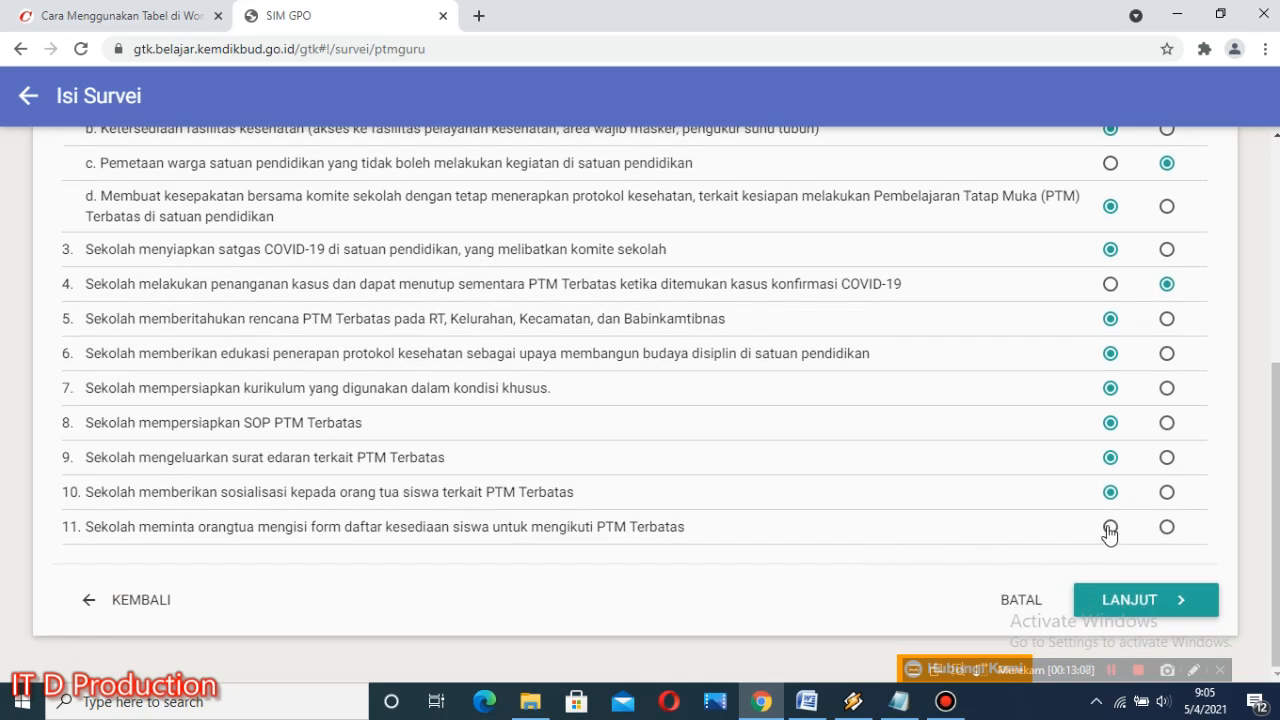
left_click(1110, 527)
left_click(1145, 600)
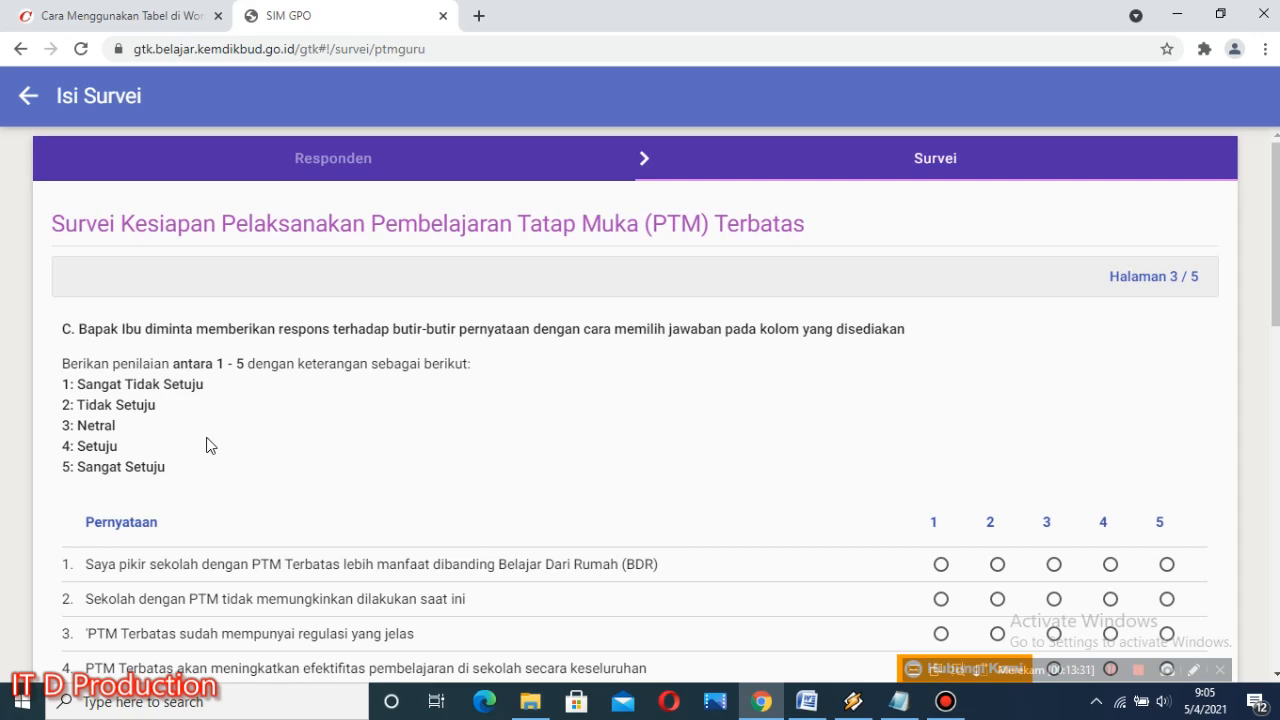
Step: In section C, rate statement 1 as 5, statement 2 as 3, and statements 3, 4, 6 and 7 as 4
scroll(205, 445, "down", 1)
scroll(300, 417, "down", 1)
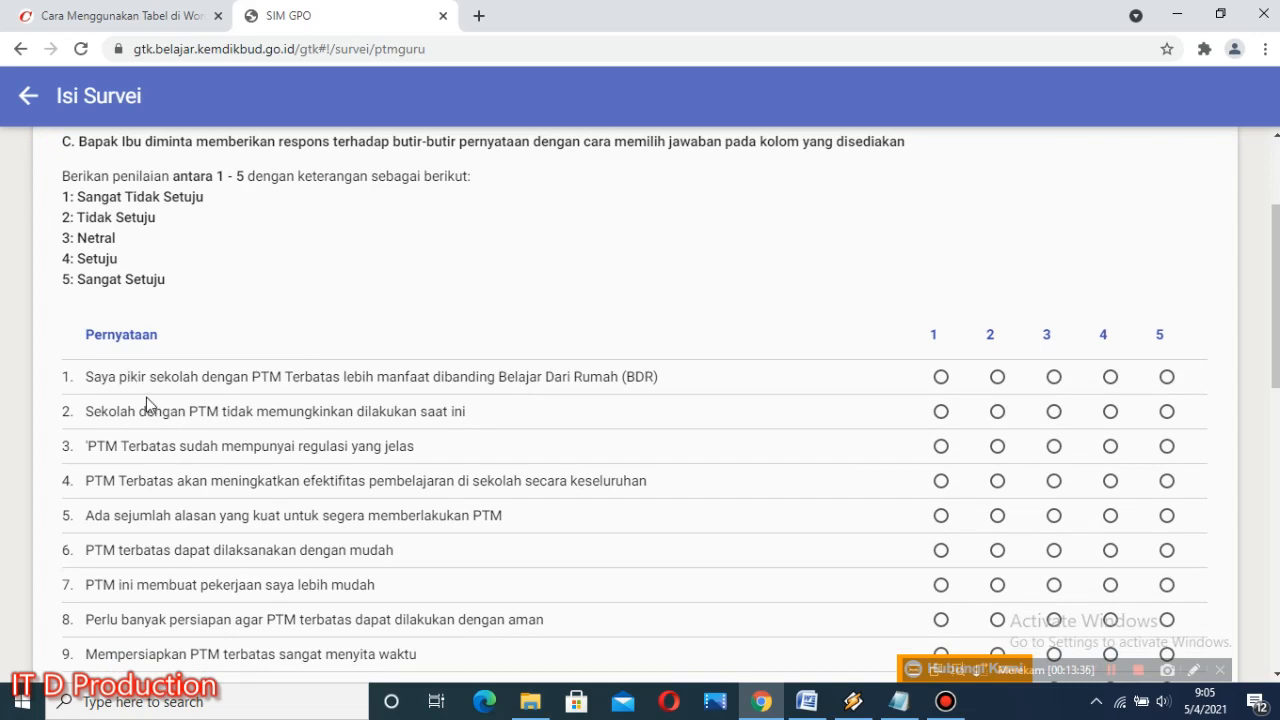
scroll(177, 489, "down", 6)
scroll(276, 423, "down", 3)
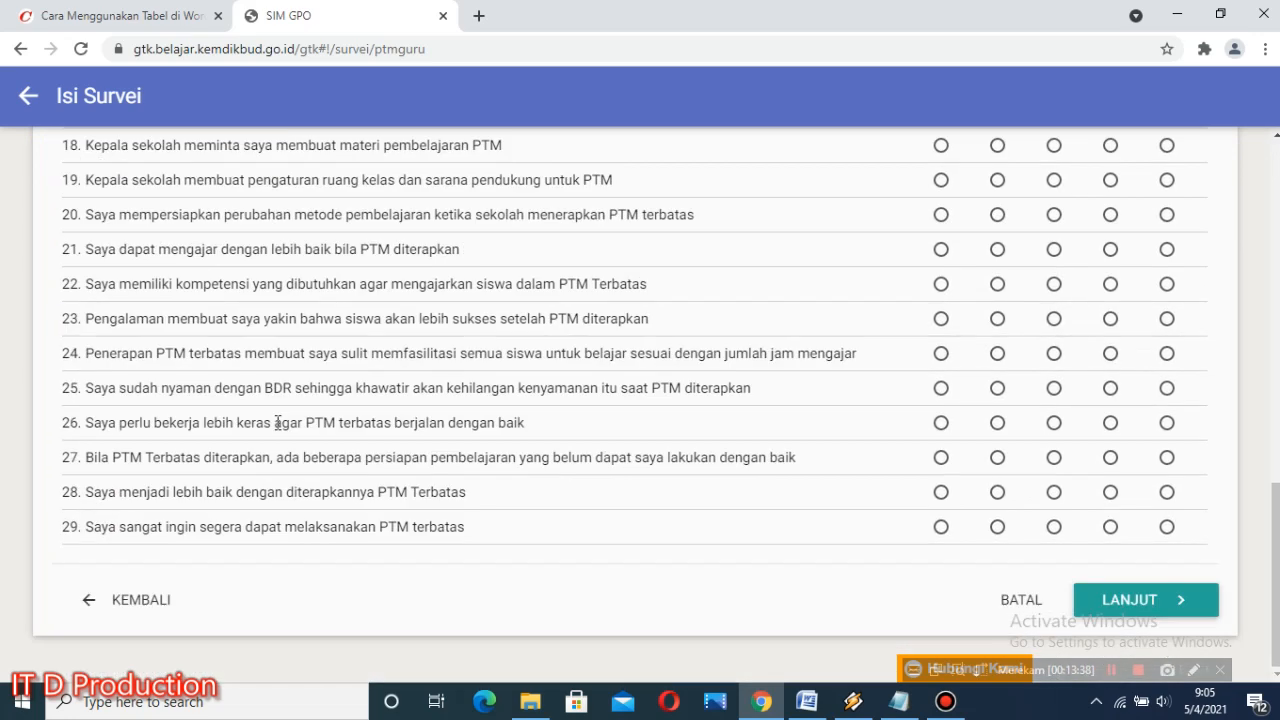
scroll(277, 422, "up", 8)
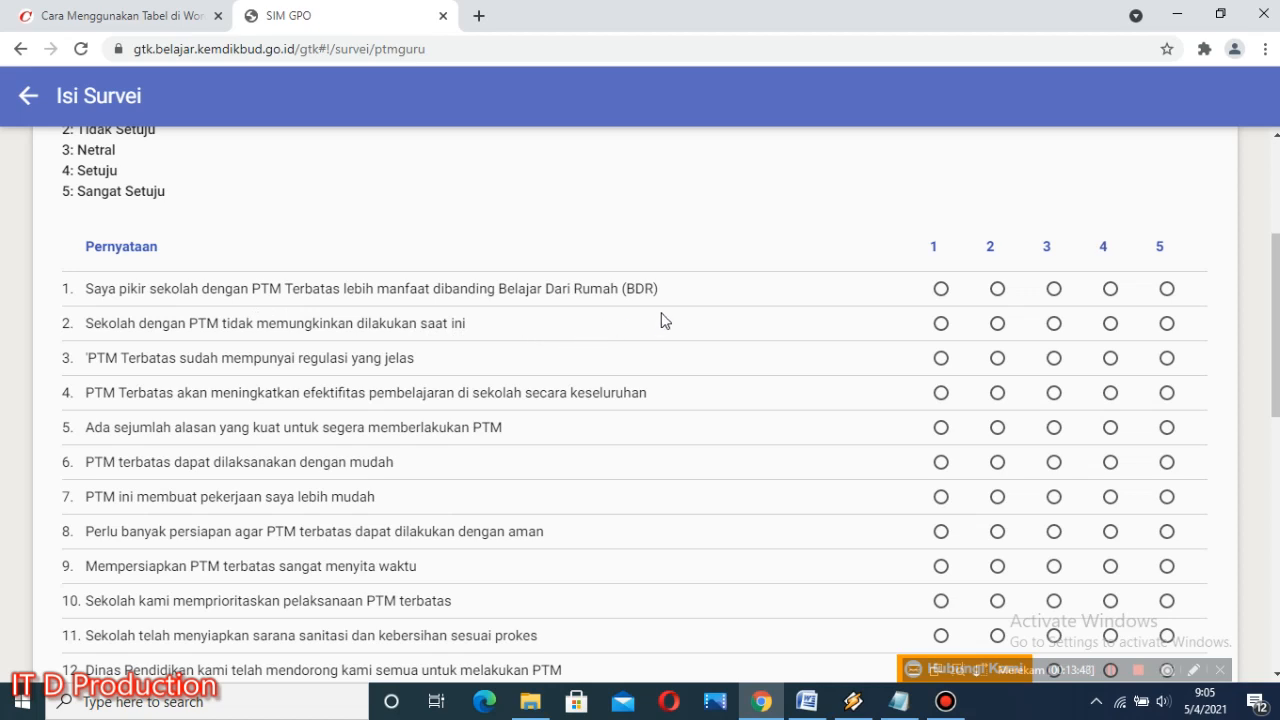
left_click(1167, 289)
left_click(1055, 323)
left_click(1114, 358)
left_click(1111, 463)
left_click(1110, 497)
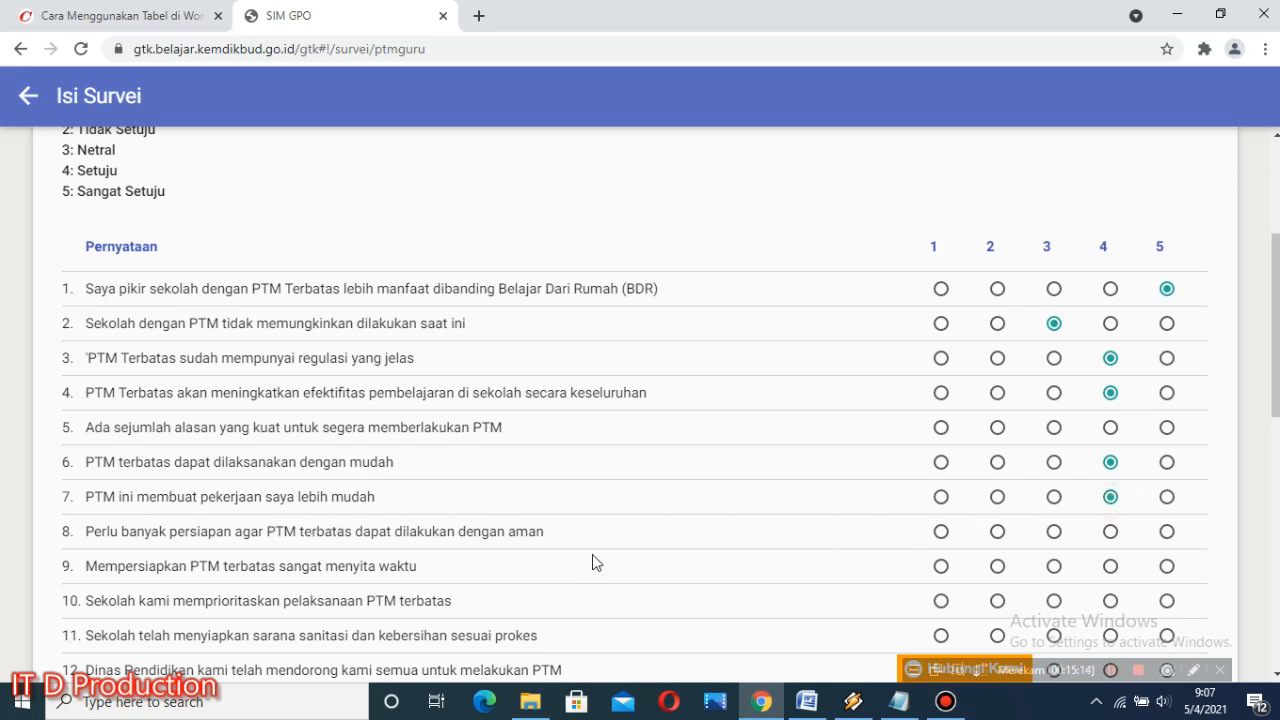
Step: Rate section C statements 8, 9 and 11 as 5, and statements 10 and 12 as 4
scroll(592, 563, "down", 1)
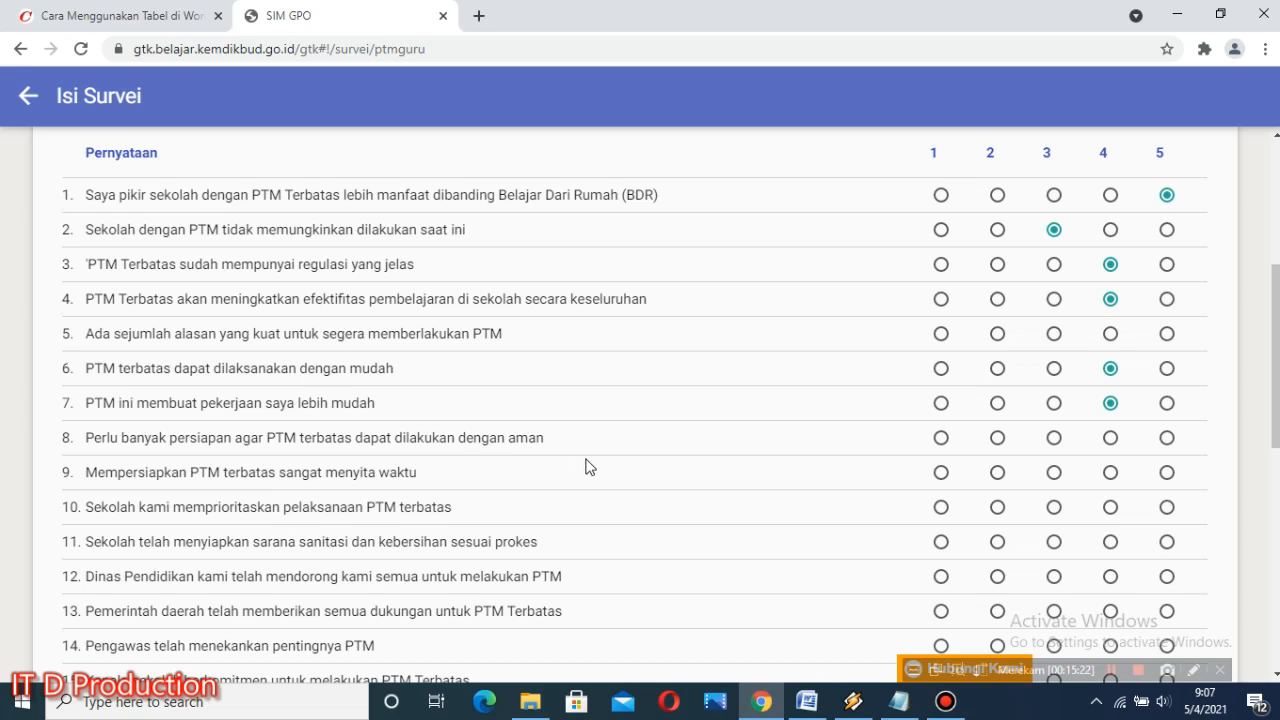
left_click(1166, 439)
left_click(1166, 476)
scroll(492, 508, "down", 1)
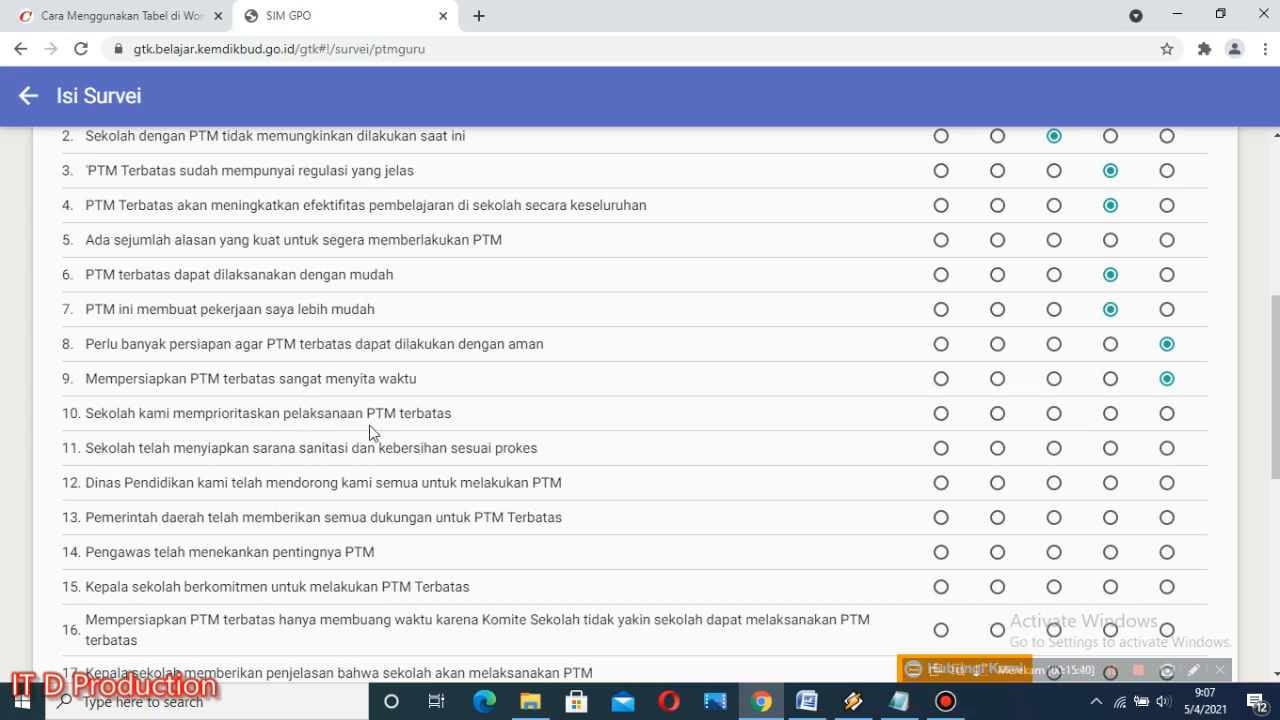
left_click(1110, 413)
left_click(1166, 448)
left_click(1110, 485)
Step: Rate section C statements 13 through 17 as 3 (Netral)
scroll(590, 507, "down", 1)
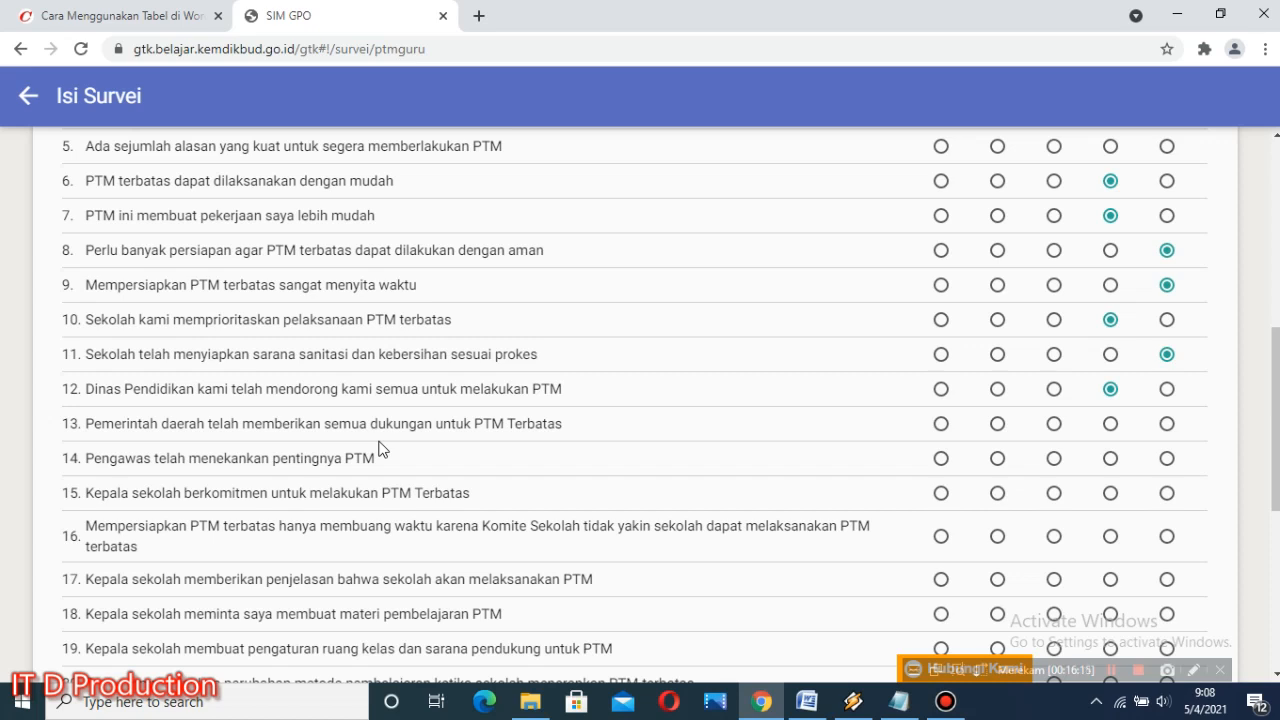
left_click(1054, 425)
left_click(1054, 458)
left_click(1056, 494)
scroll(244, 543, "down", 1)
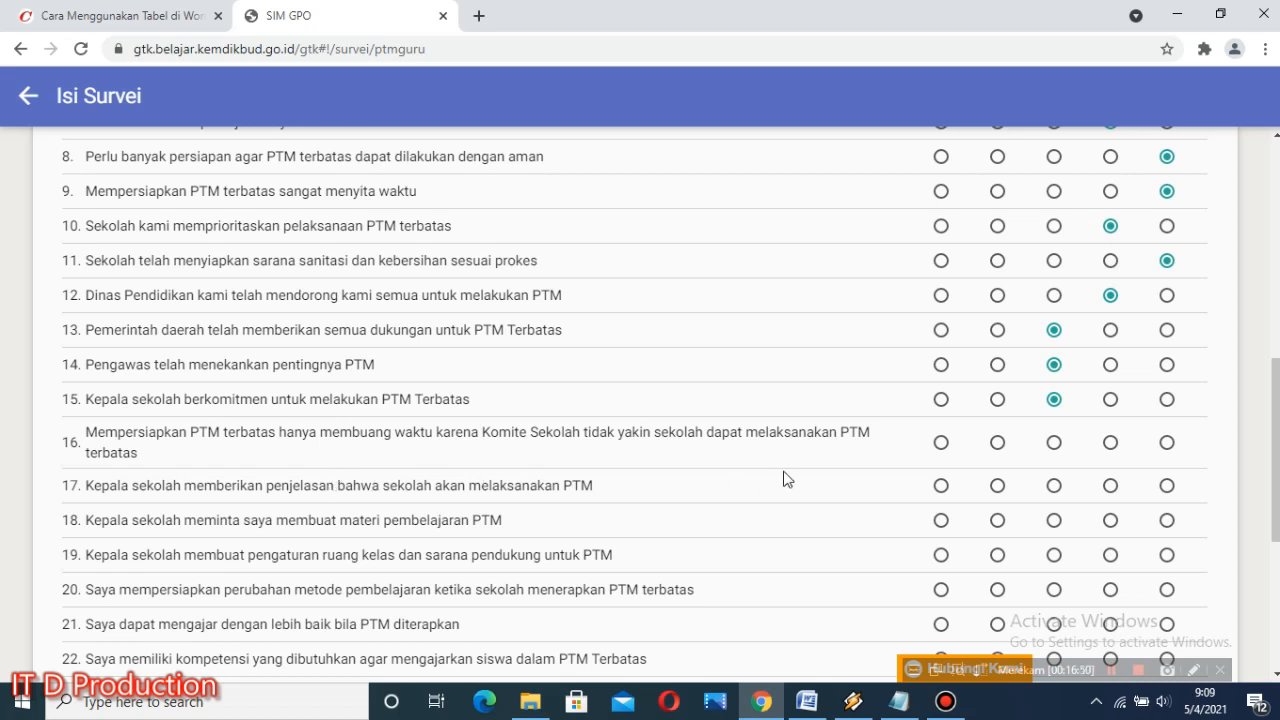
left_click(1053, 443)
left_click(1054, 485)
Step: Rate section C statement 18 as 3, statement 19 as 4, and statements 20, 21 and 22 as 5
scroll(545, 551, "down", 1)
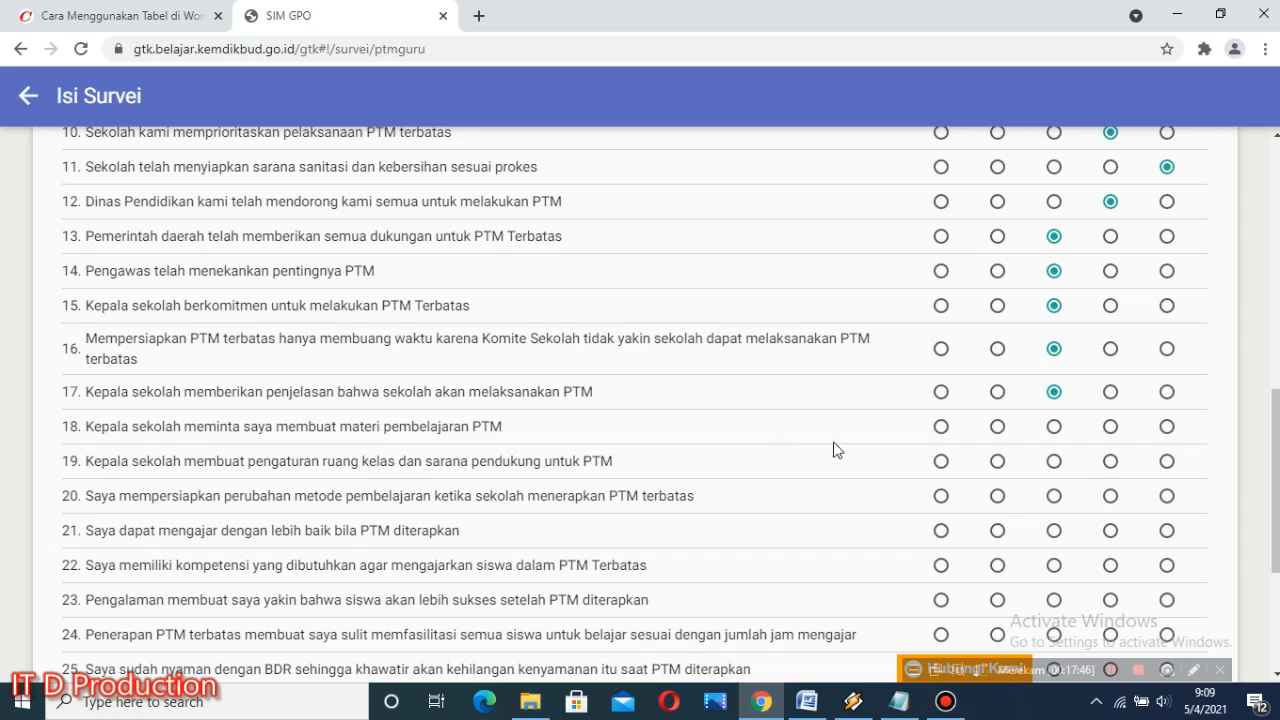
left_click(1053, 428)
left_click(1110, 461)
left_click(1166, 495)
scroll(661, 497, "down", 1)
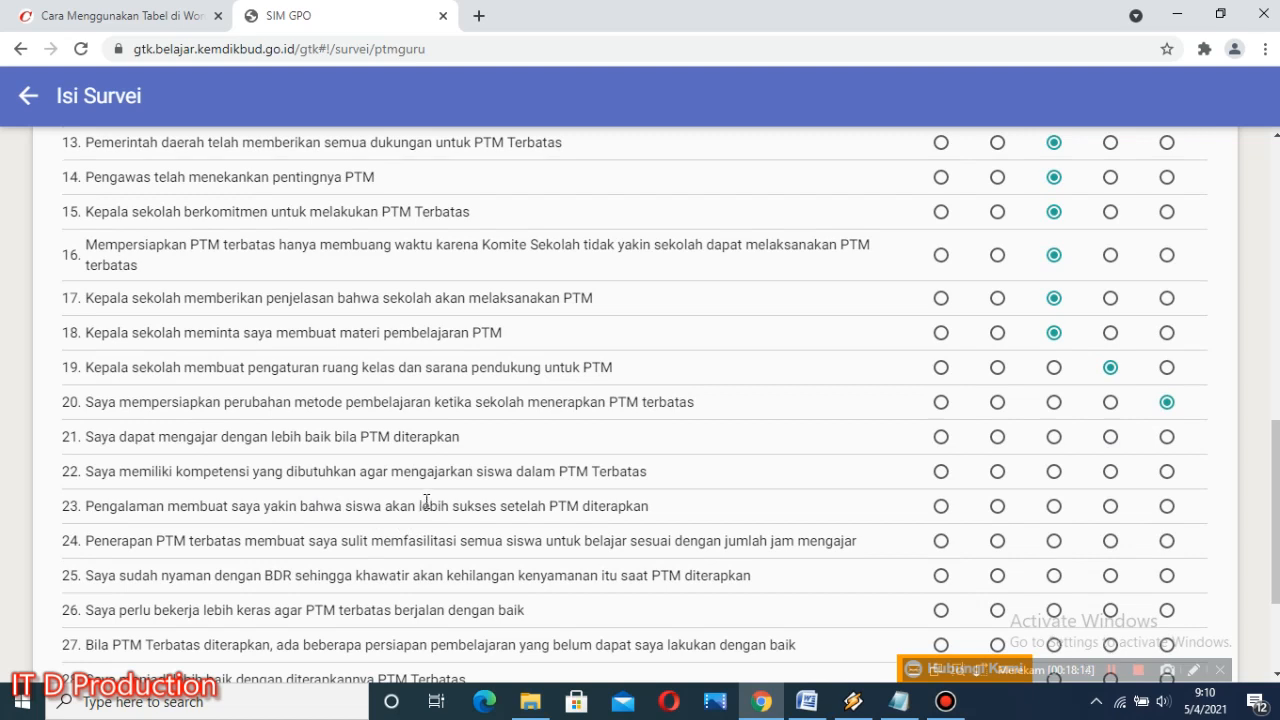
left_click(1168, 437)
left_click(1168, 474)
Step: Rate section C statement 23 as 4, statements 24, 26 and 27 as 5, statement 25 as 1, and statements 28 and 29 as 3
scroll(496, 498, "down", 1)
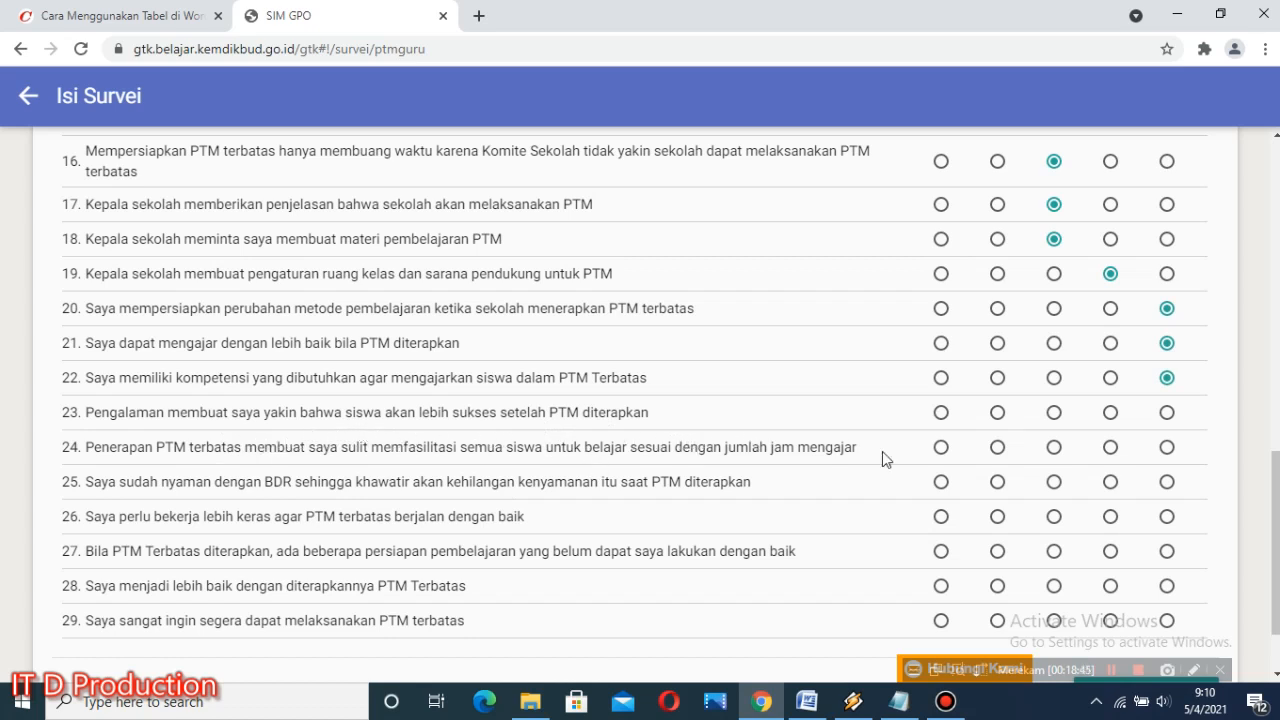
left_click(1110, 413)
left_click(1166, 447)
left_click(941, 481)
scroll(284, 579, "down", 1)
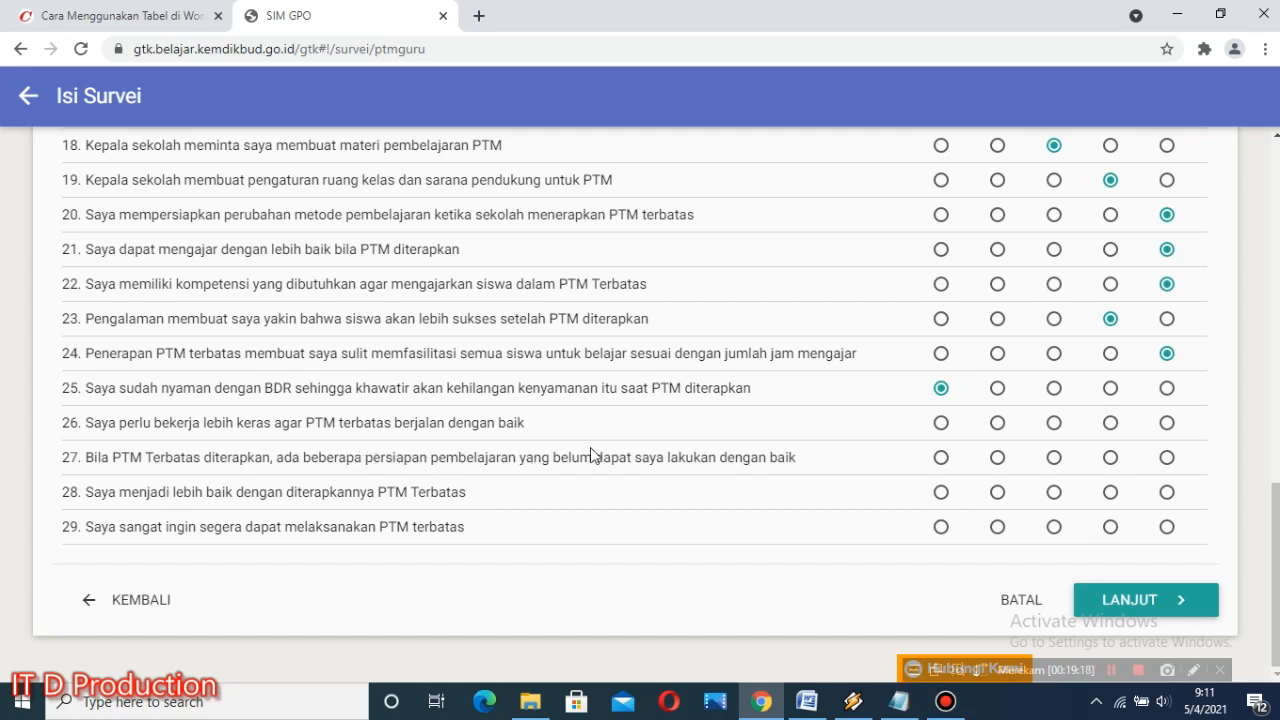
left_click(1167, 422)
left_click(1166, 459)
left_click(1054, 492)
left_click(1054, 527)
Step: Rate the skipped section C statement 5 as 5, check the remaining ratings, and continue to page 4 of the survey
scroll(763, 420, "up", 3)
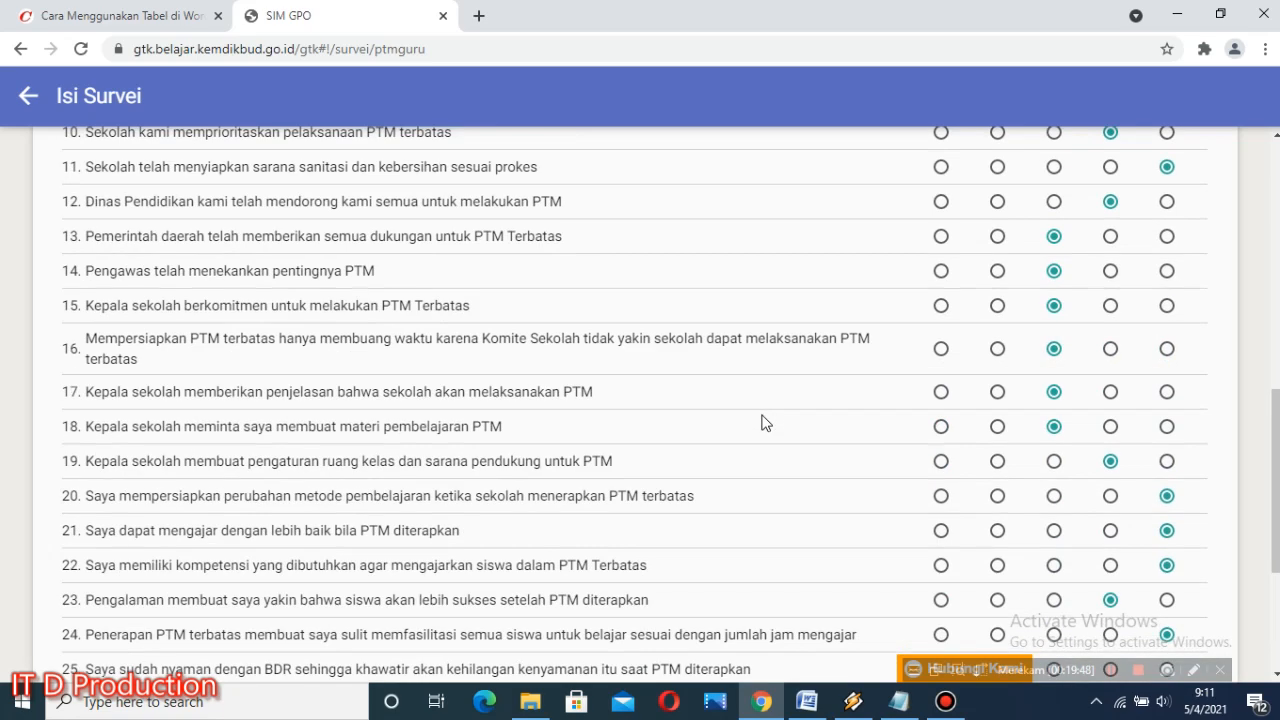
scroll(763, 425, "up", 3)
scroll(763, 425, "up", 1)
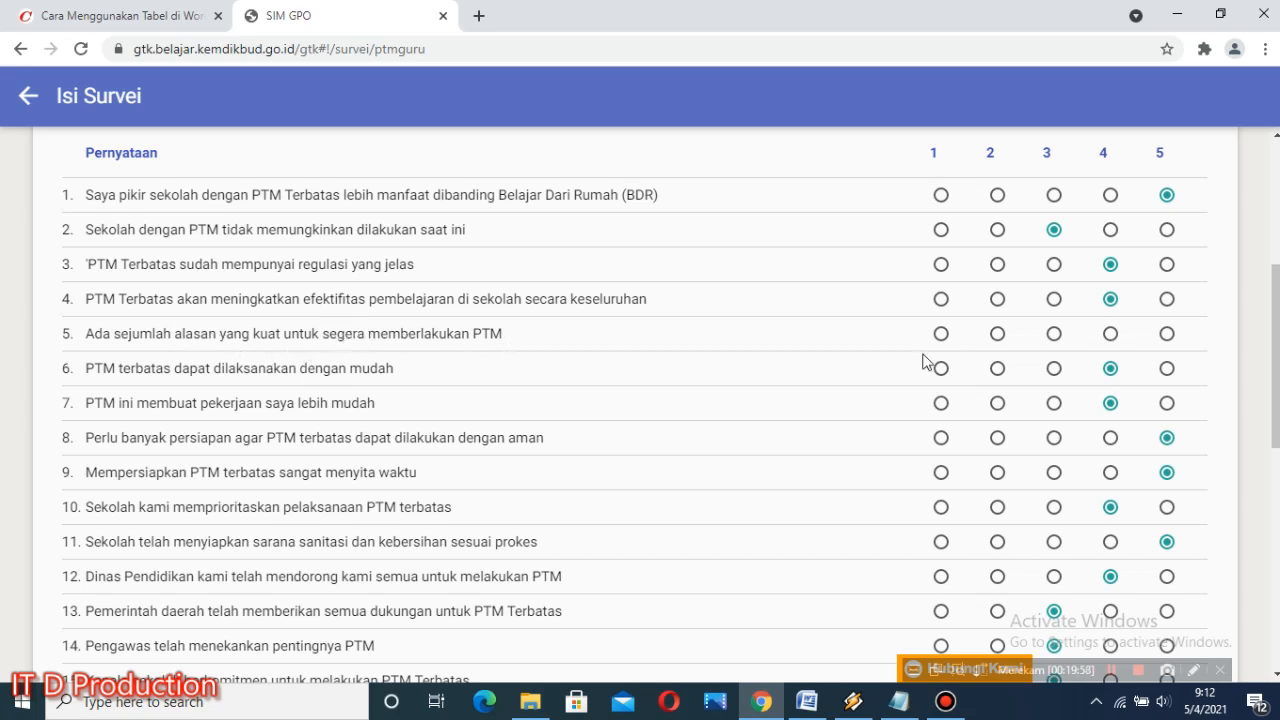
left_click(1167, 334)
scroll(610, 438, "down", 2)
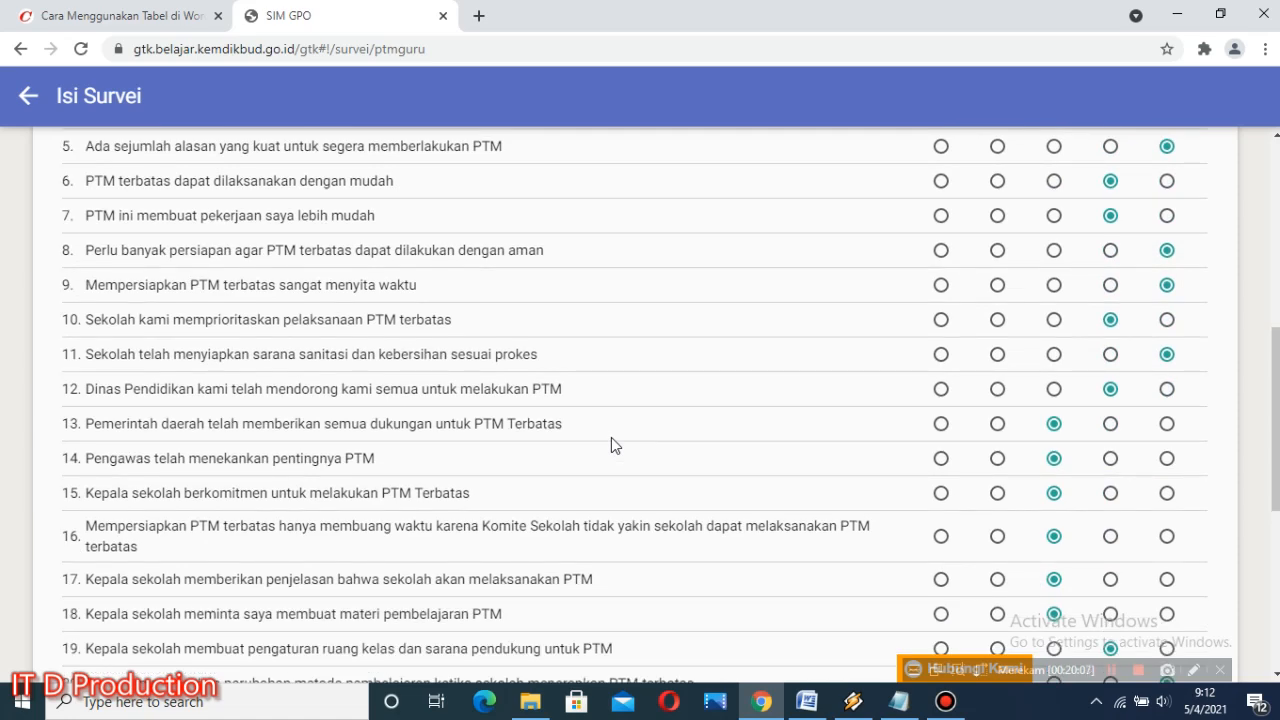
scroll(611, 437, "down", 3)
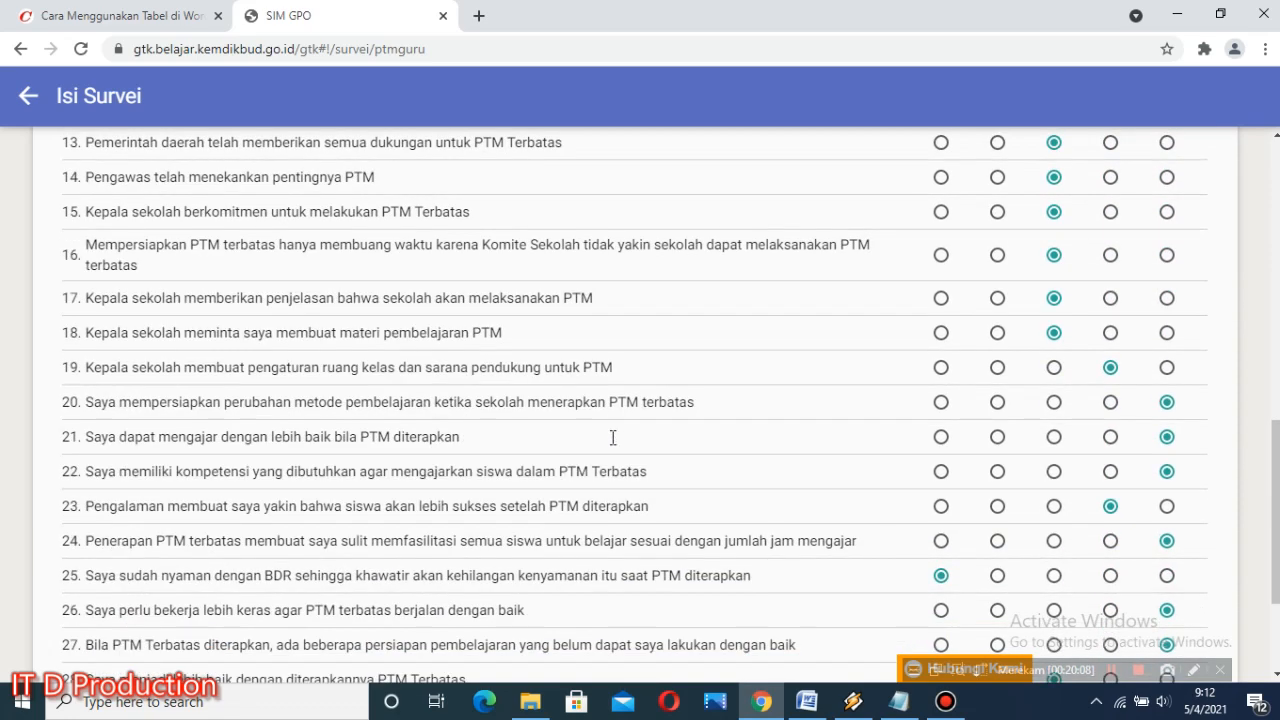
scroll(612, 437, "down", 2)
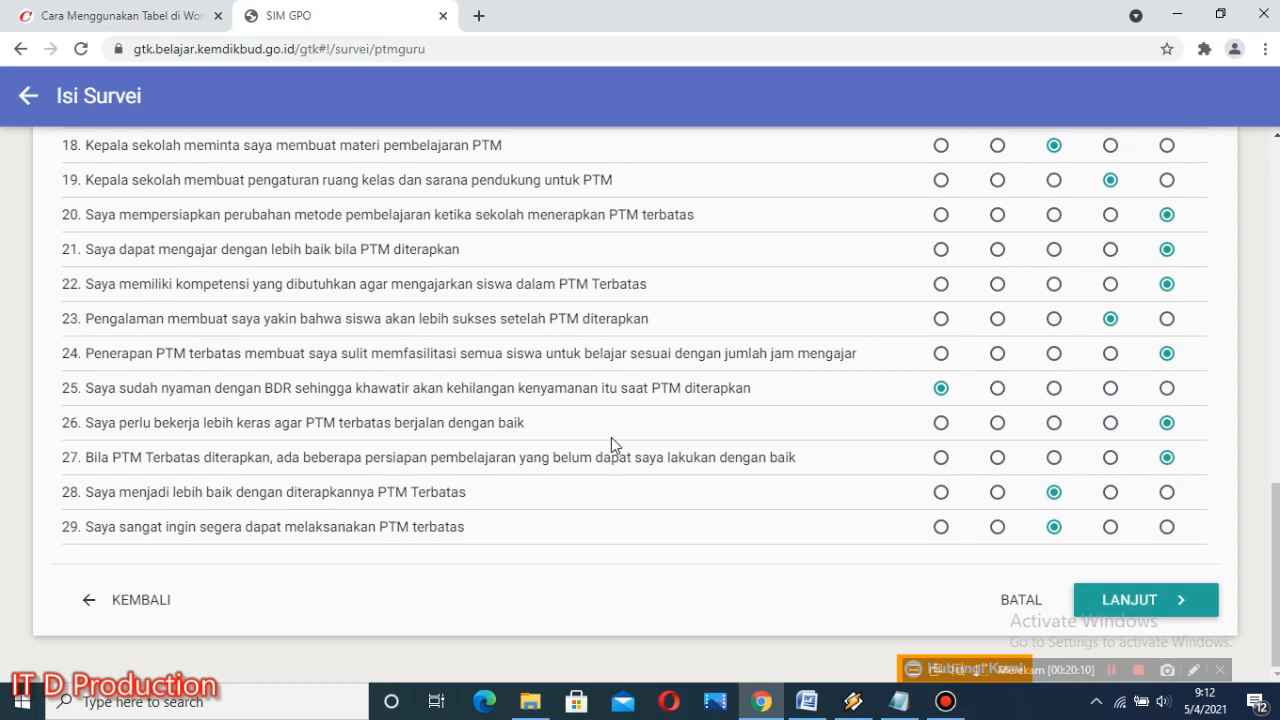
scroll(611, 437, "up", 1)
scroll(1060, 625, "down", 1)
left_click(1135, 600)
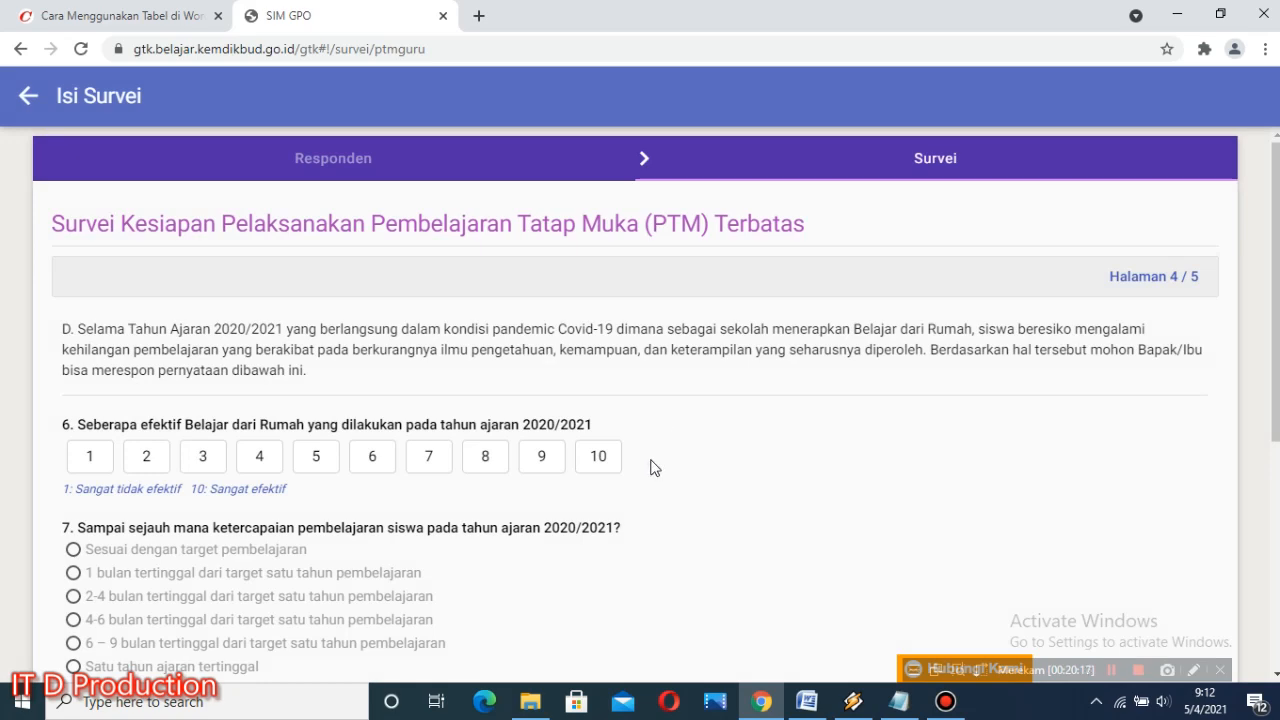
Step: Rate the effectiveness in question 6 as 6 and answer question 7 with 1 bulan tertinggal dari target satu tahun pembelajaran
scroll(651, 455, "down", 1)
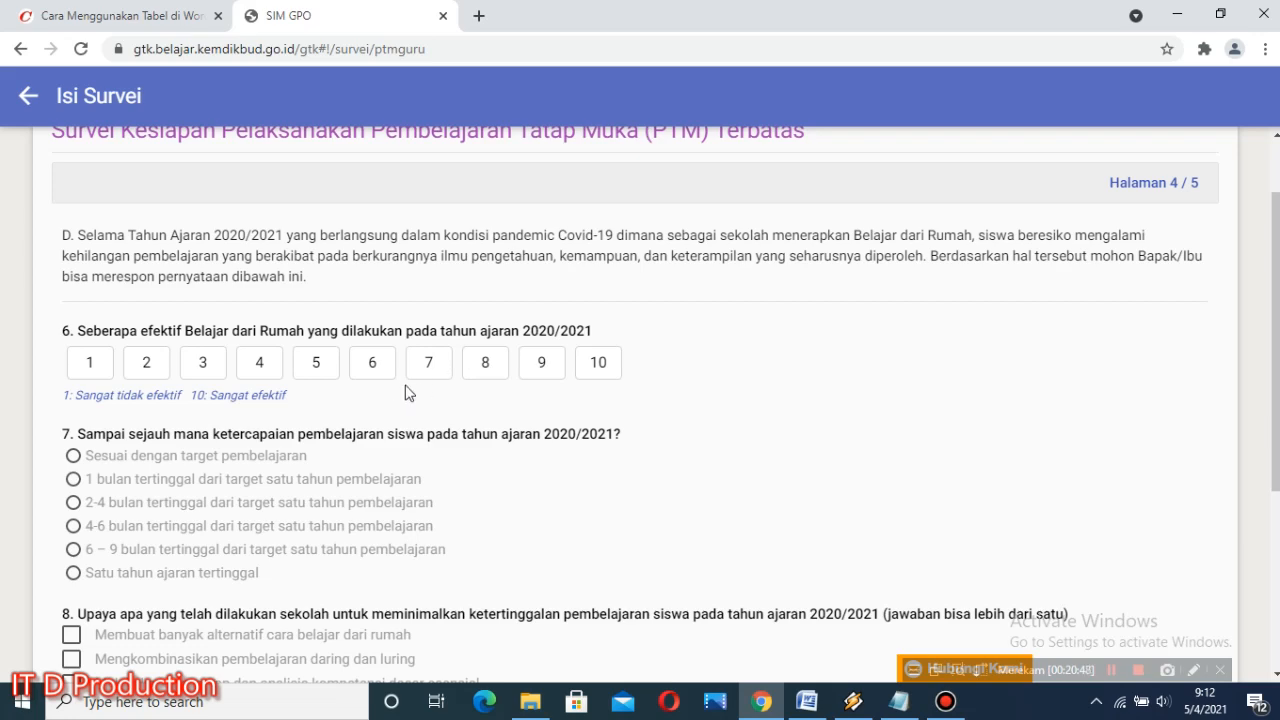
left_click(372, 366)
scroll(409, 486, "down", 1)
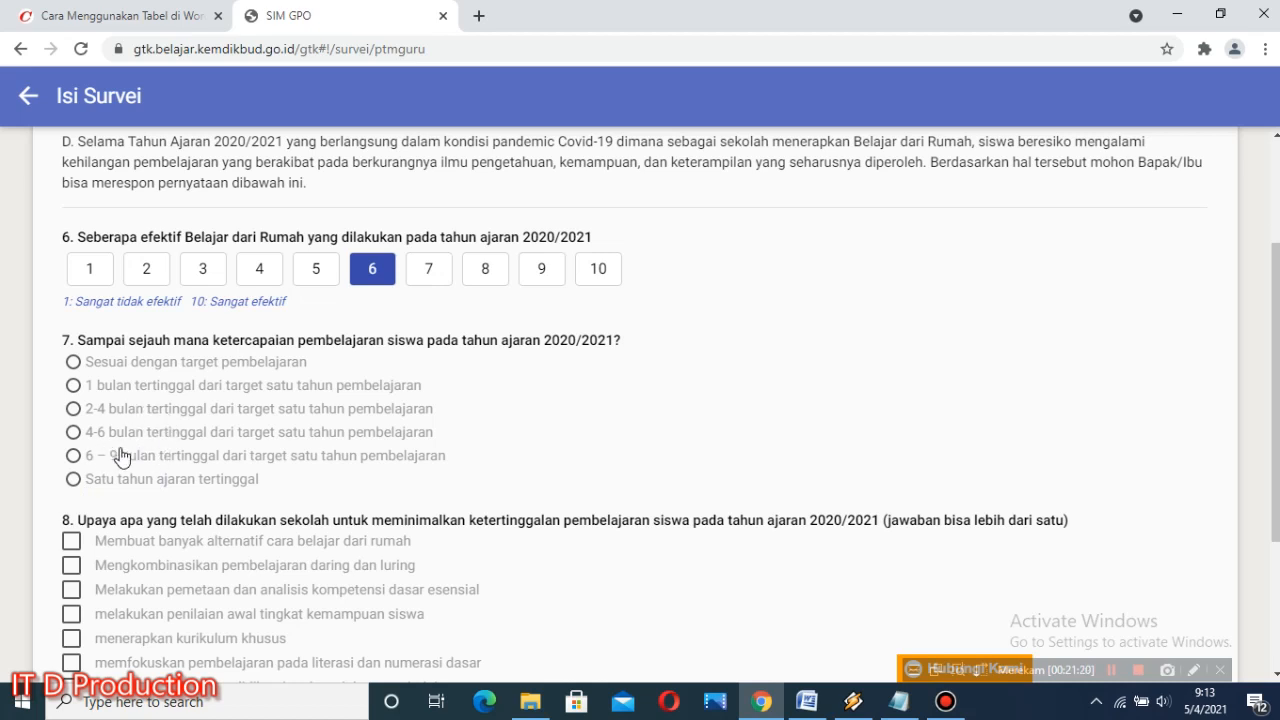
left_click(73, 386)
scroll(200, 405, "down", 1)
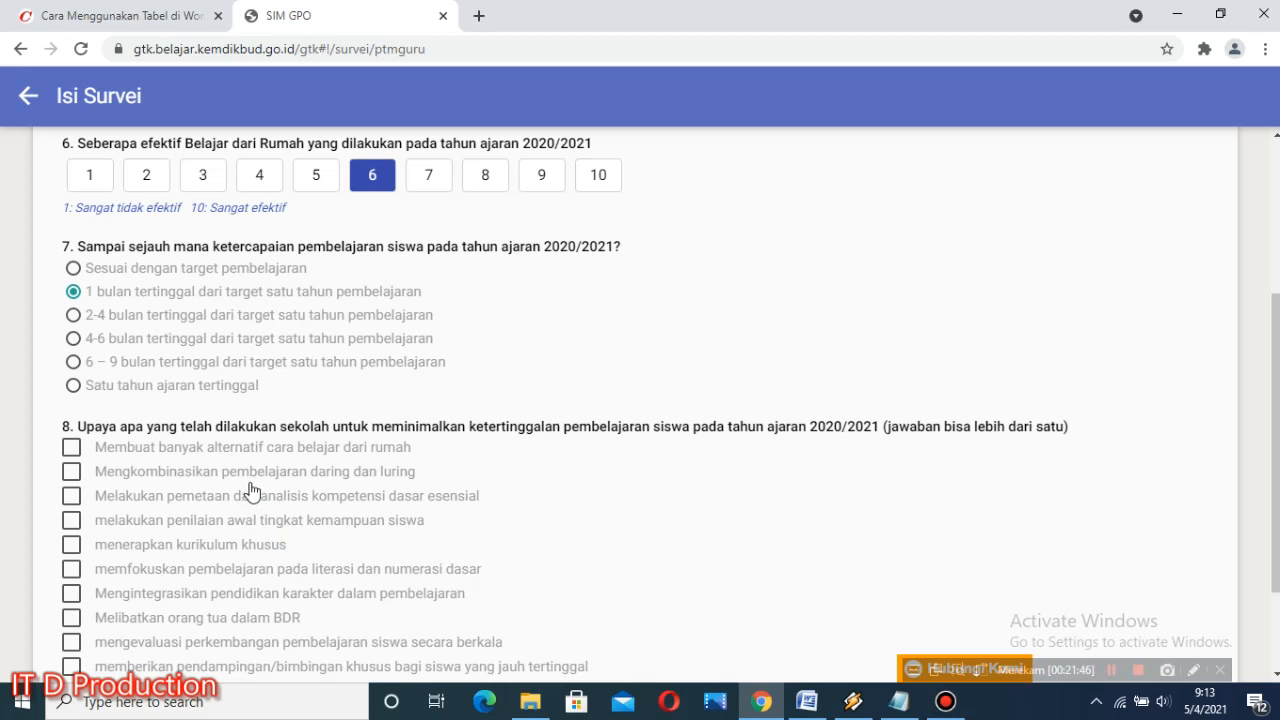
Step: Select every effort in question 8 except Mengintegrasikan pendidikan karakter dalam pembelajaran, and continue to page 5 of the survey
left_click(80, 450)
left_click(80, 478)
left_click(70, 495)
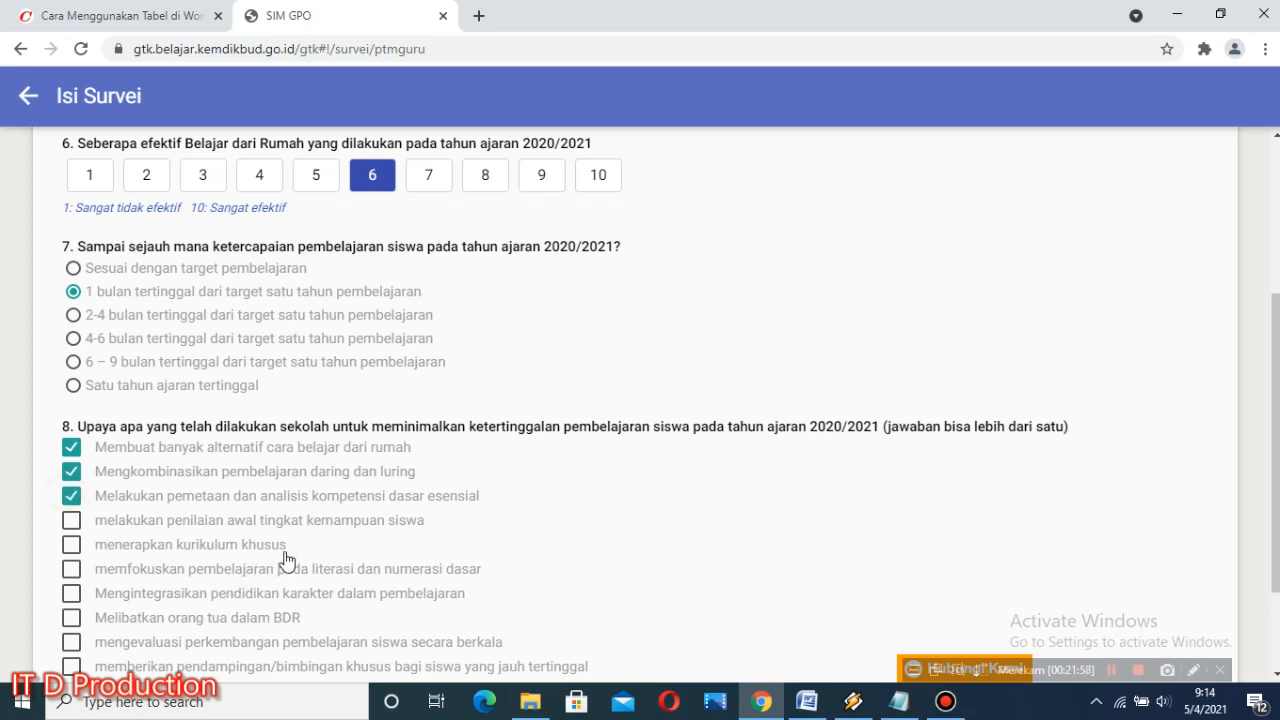
left_click(71, 519)
scroll(237, 570, "down", 1)
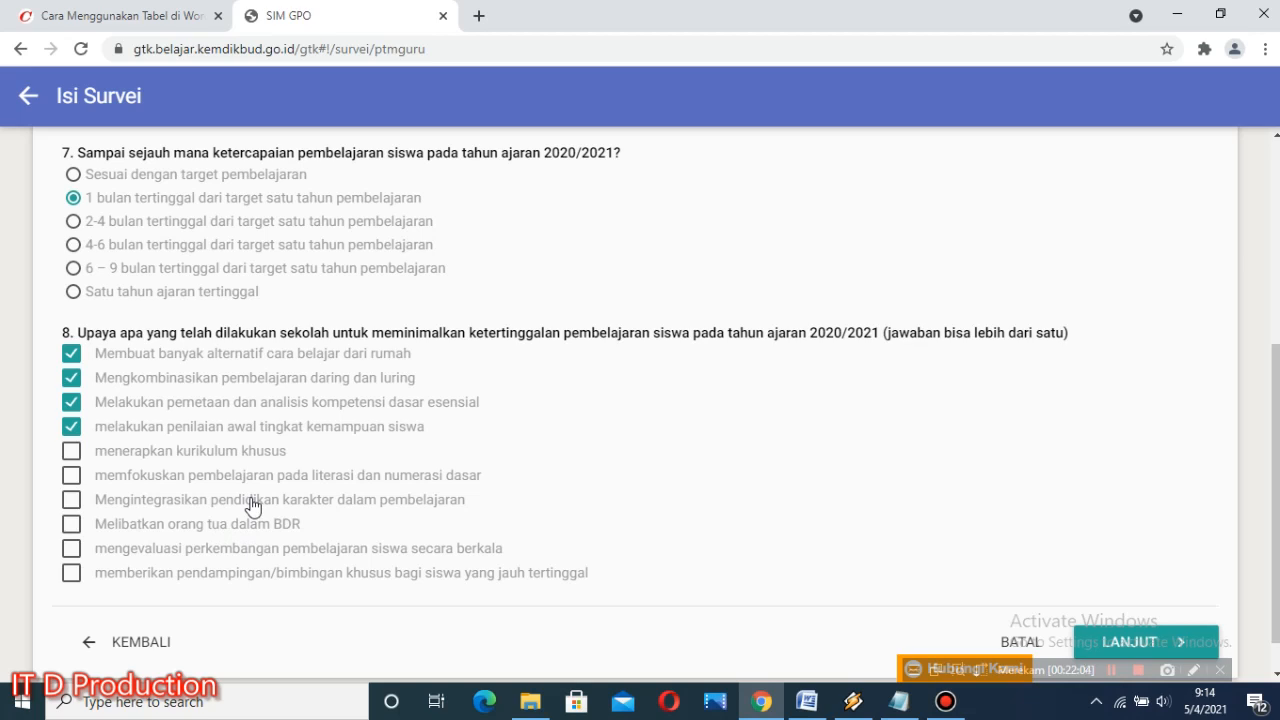
left_click(74, 453)
left_click(72, 477)
left_click(71, 523)
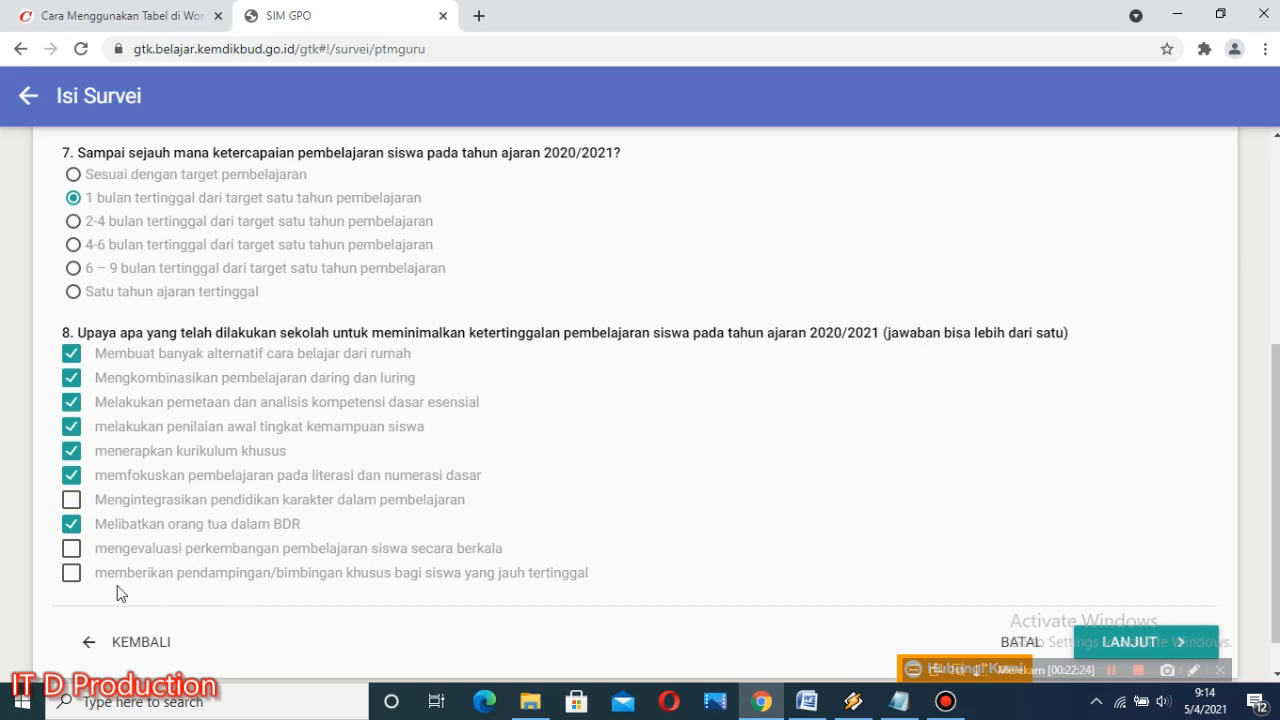
left_click(71, 548)
left_click(71, 572)
scroll(277, 572, "down", 1)
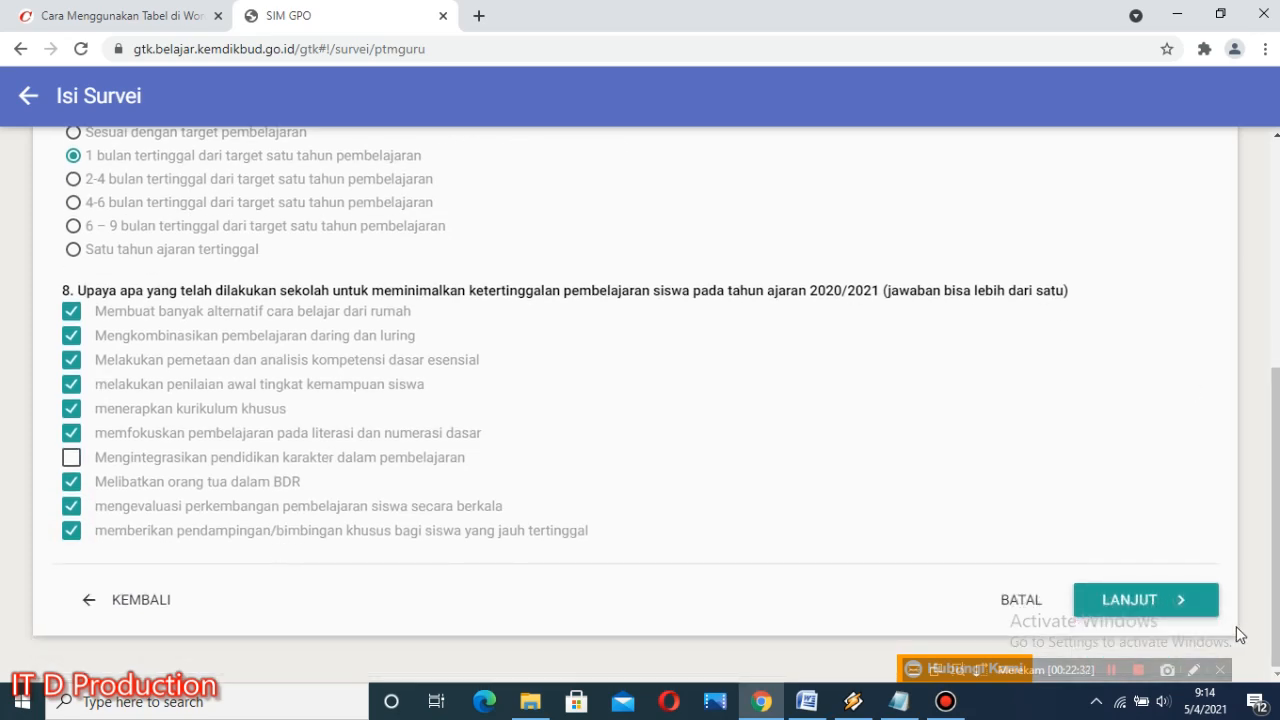
left_click(1168, 601)
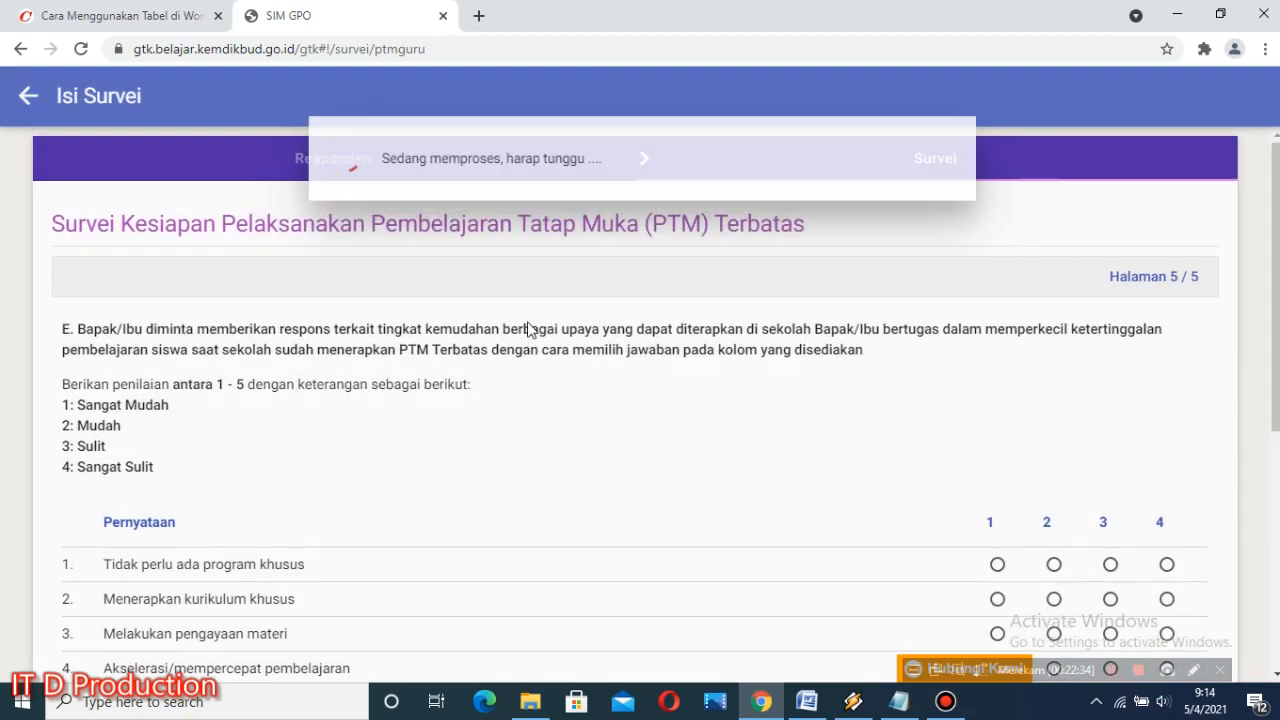
Step: Rate section E statement 1 as 1, statements 2, 3 and 5 as 4, statement 4 as 2, and statement 6 as 3
scroll(540, 330, "down", 5)
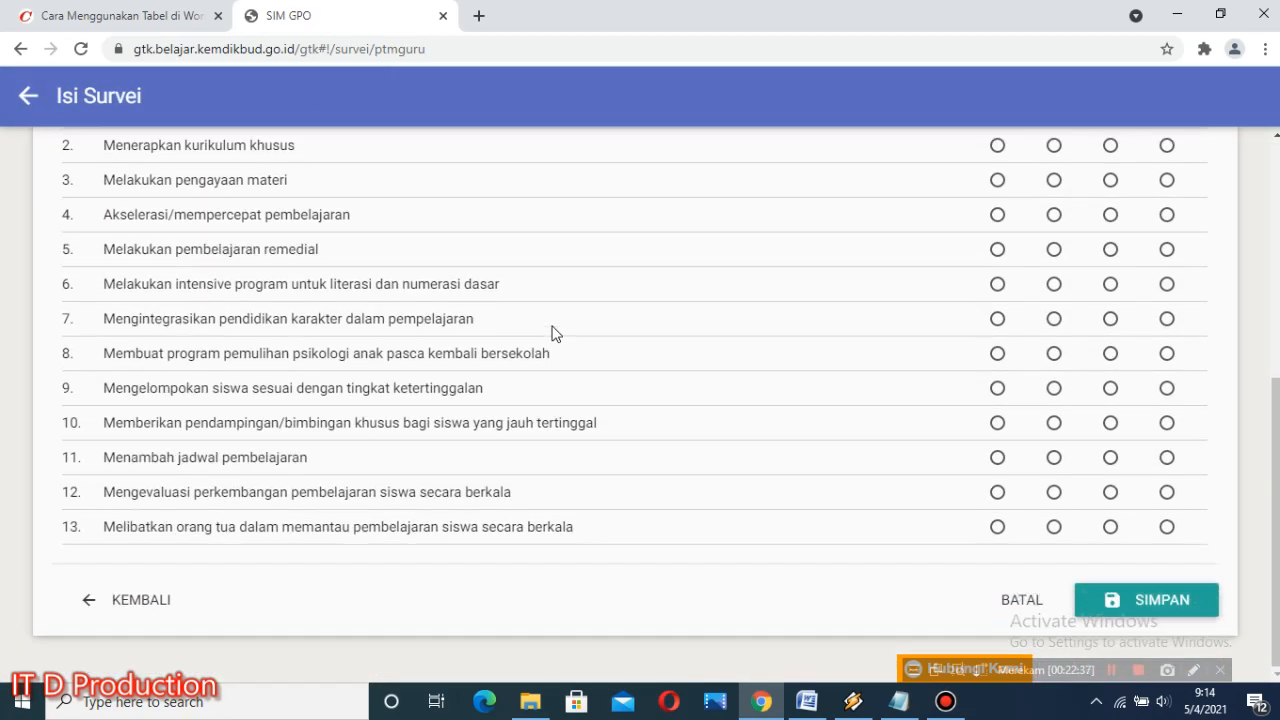
scroll(545, 318, "up", 5)
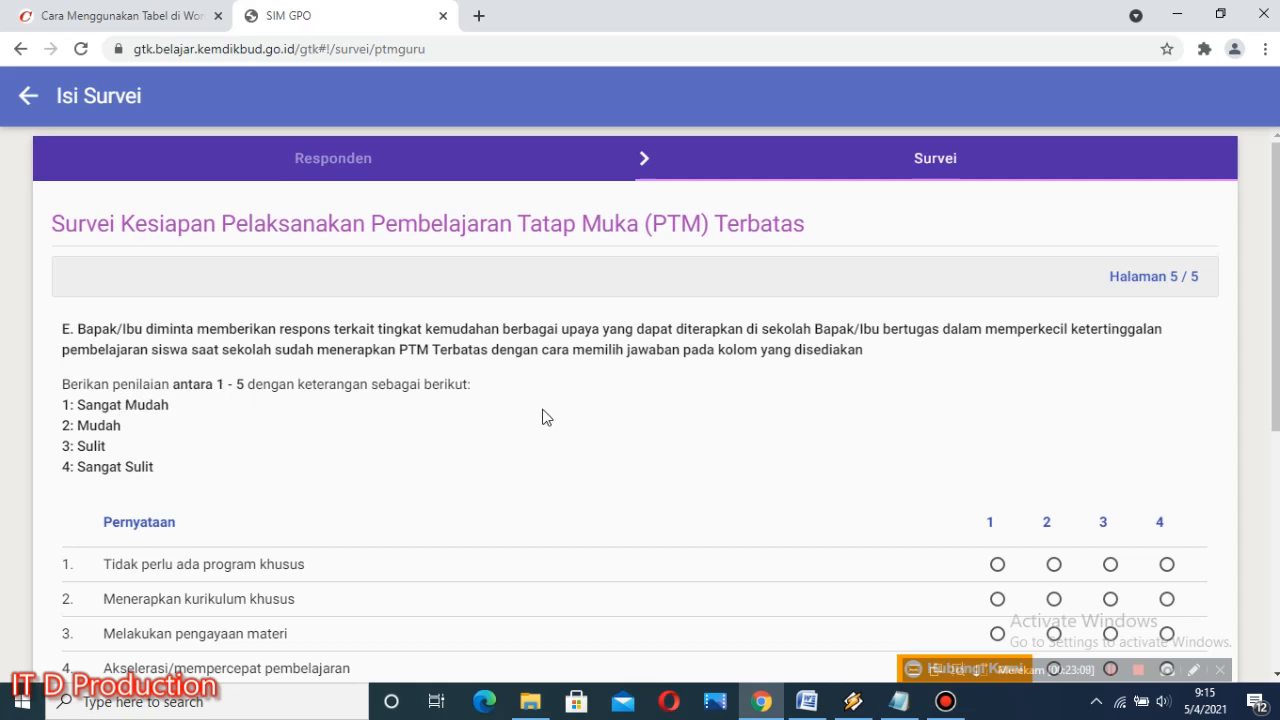
scroll(230, 470, "down", 2)
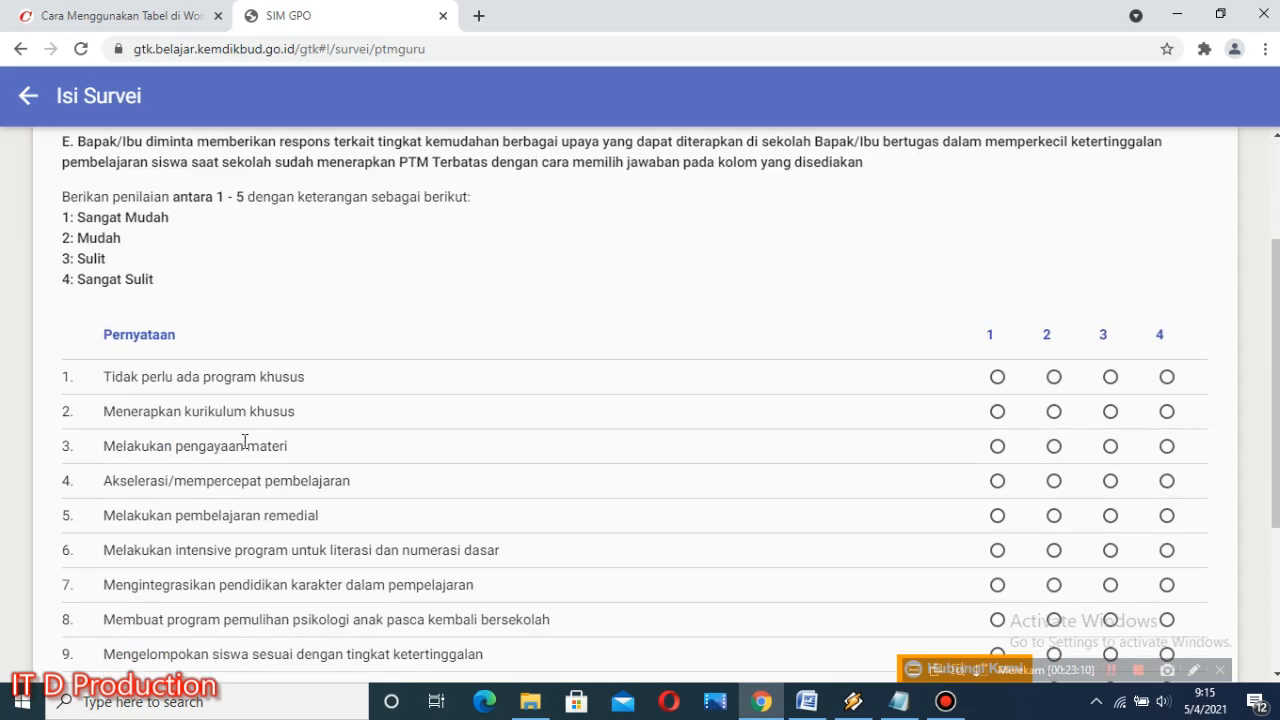
scroll(244, 445, "down", 1)
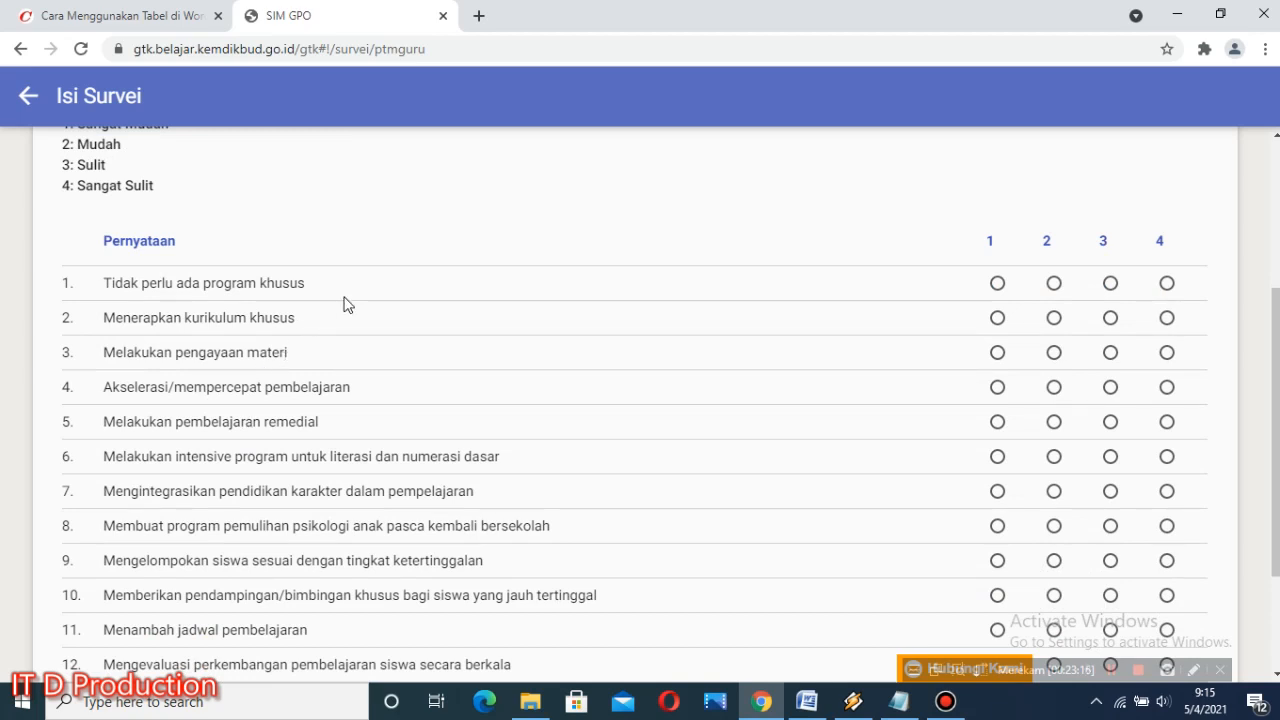
left_click(997, 283)
left_click(1164, 320)
left_click(1166, 352)
left_click(1045, 397)
left_click(1166, 421)
scroll(270, 488, "down", 1)
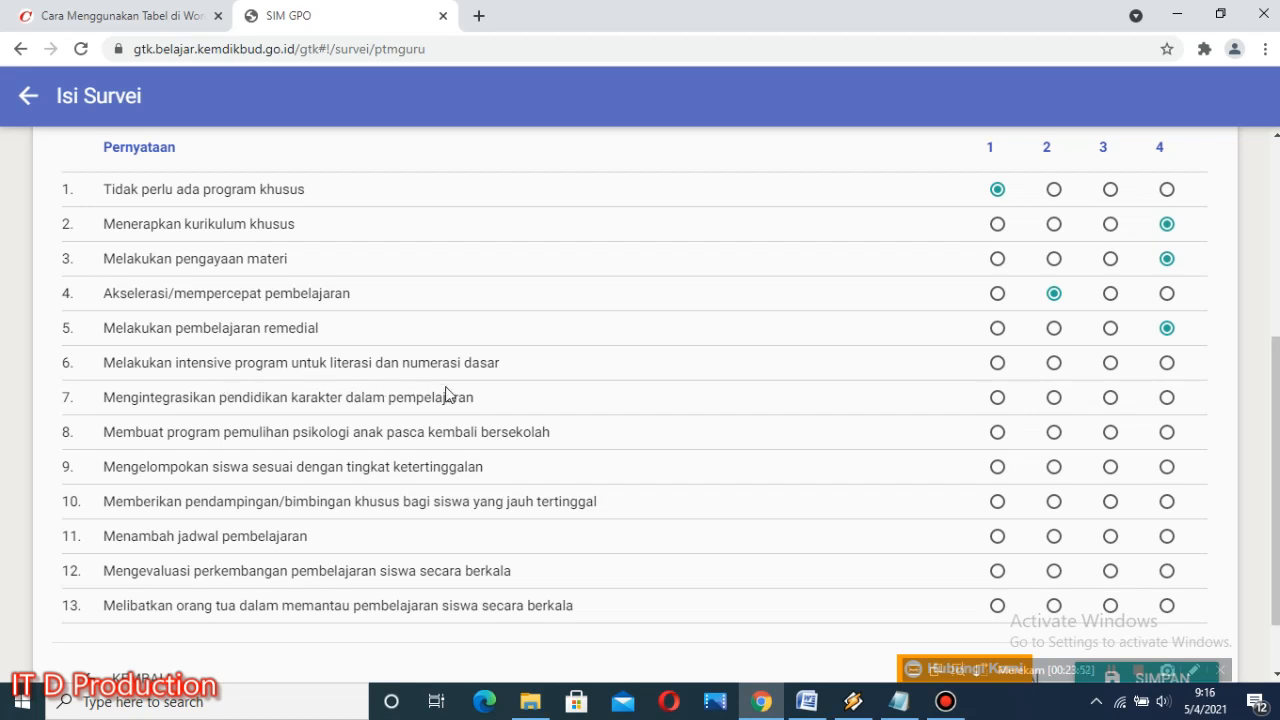
left_click(1110, 363)
Step: Examine the rating instructions and the scale legend above the section E statements
scroll(434, 412, "up", 3)
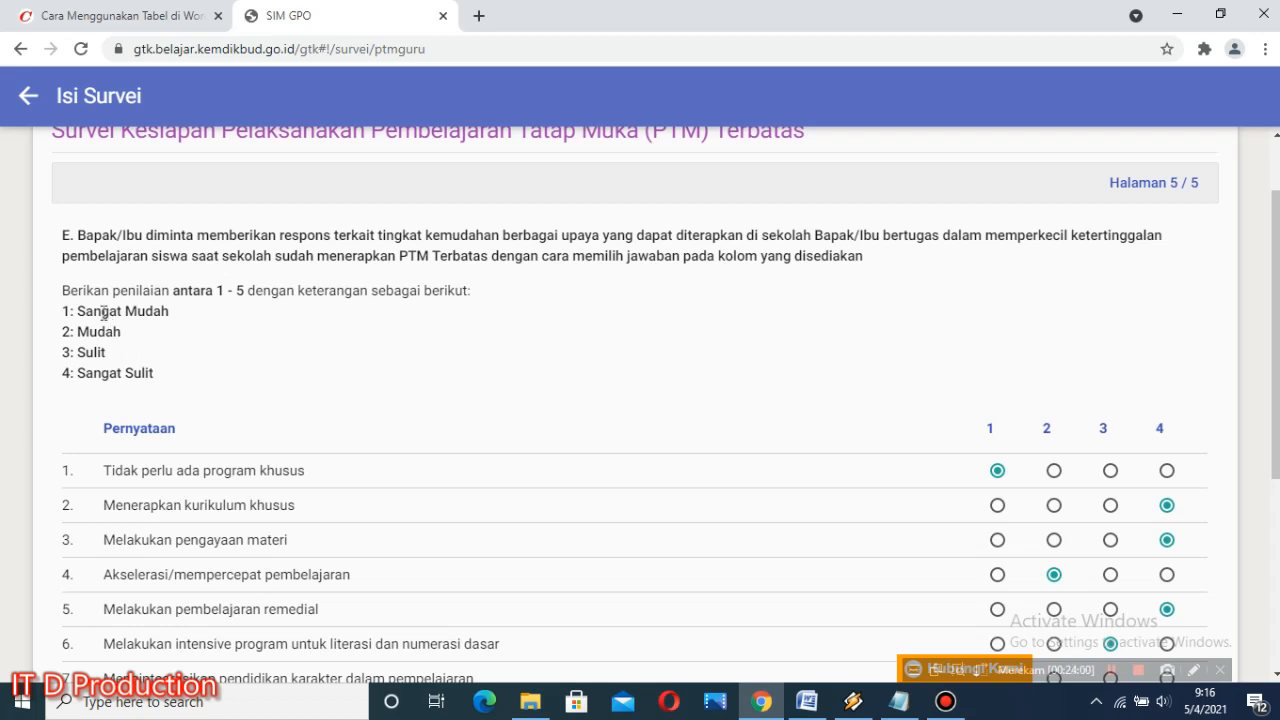
left_click_drag(64, 292, 443, 322)
left_click(141, 369)
left_click_drag(63, 311, 170, 392)
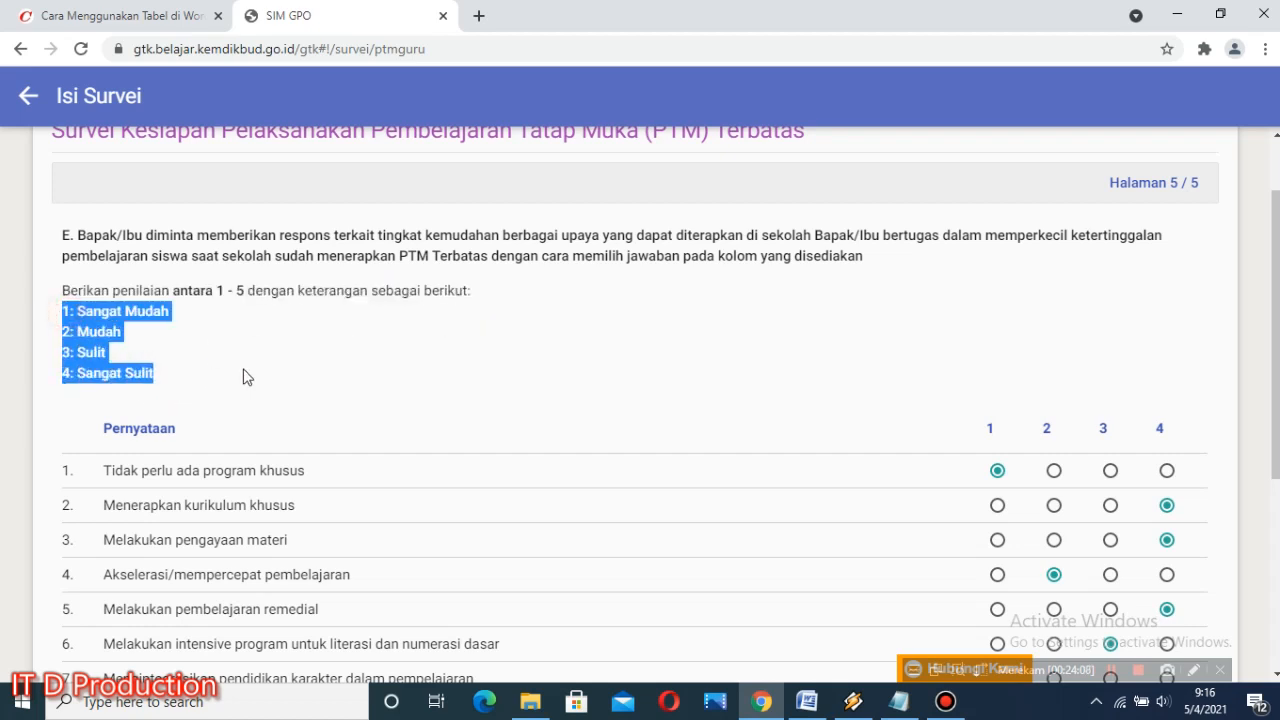
left_click(247, 372)
left_click_drag(245, 291, 206, 291)
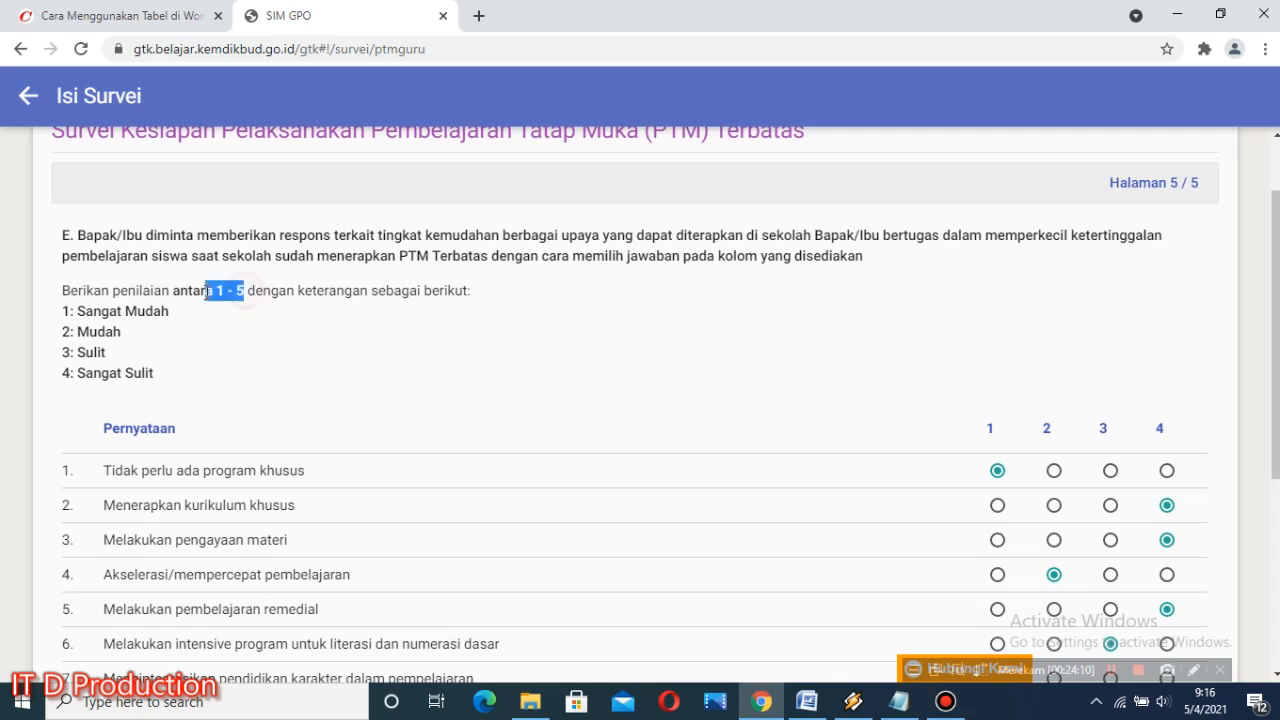
left_click(359, 372)
Step: Rate section E statement 7 as 3, statements 8, 9, 10, 12 and 13 as 4, and statement 11 as 2
scroll(480, 375, "down", 2)
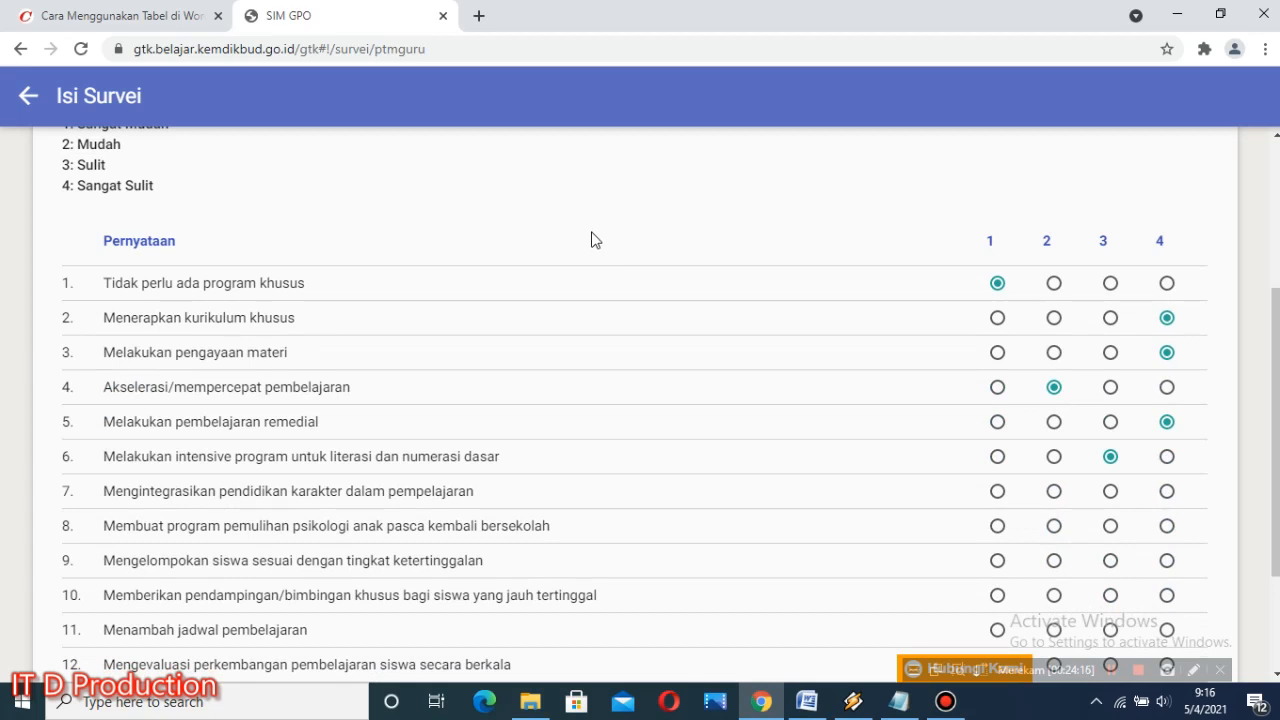
scroll(634, 466, "down", 1)
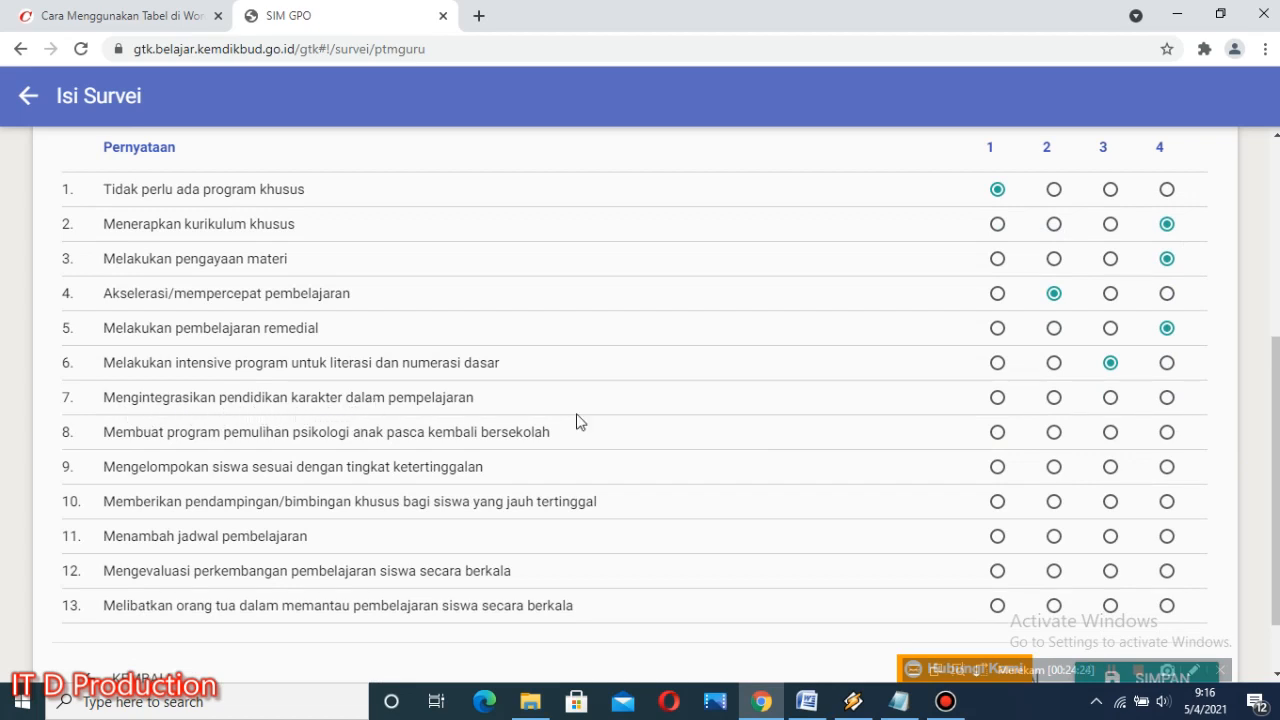
left_click(1108, 401)
left_click(1166, 432)
left_click(1167, 466)
left_click(1166, 501)
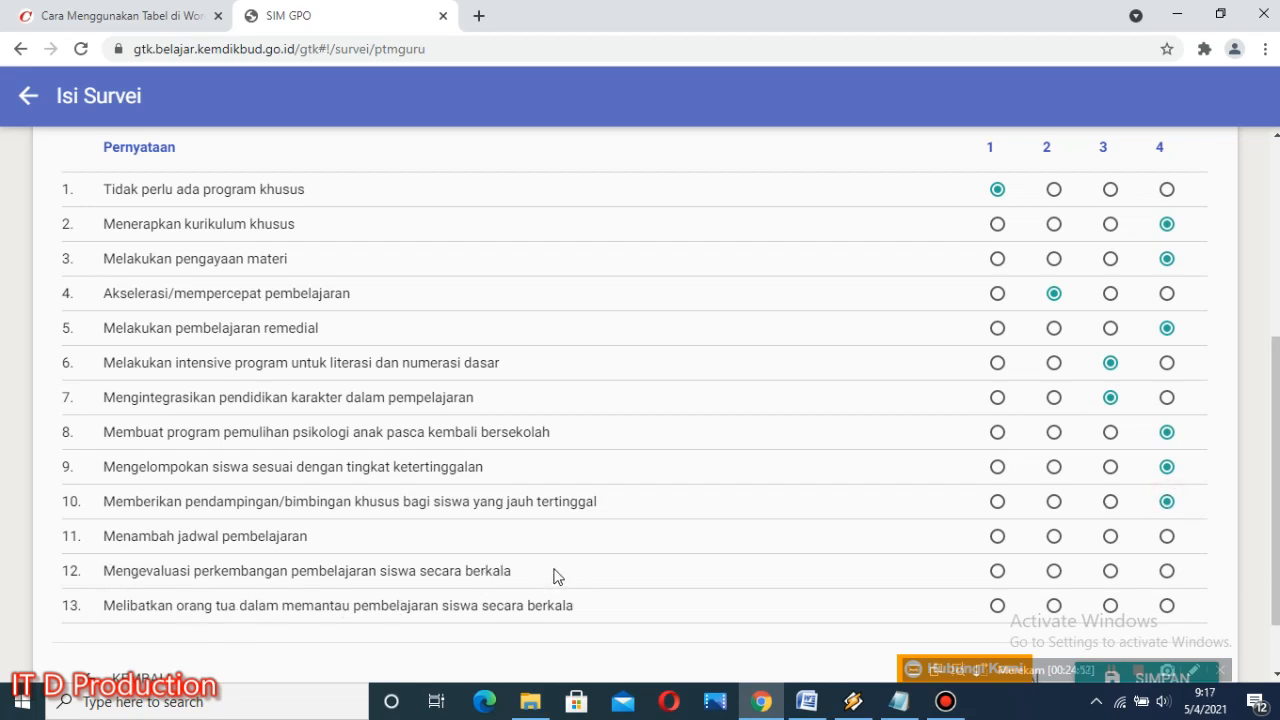
left_click(1110, 537)
left_click(1053, 536)
scroll(716, 566, "down", 2)
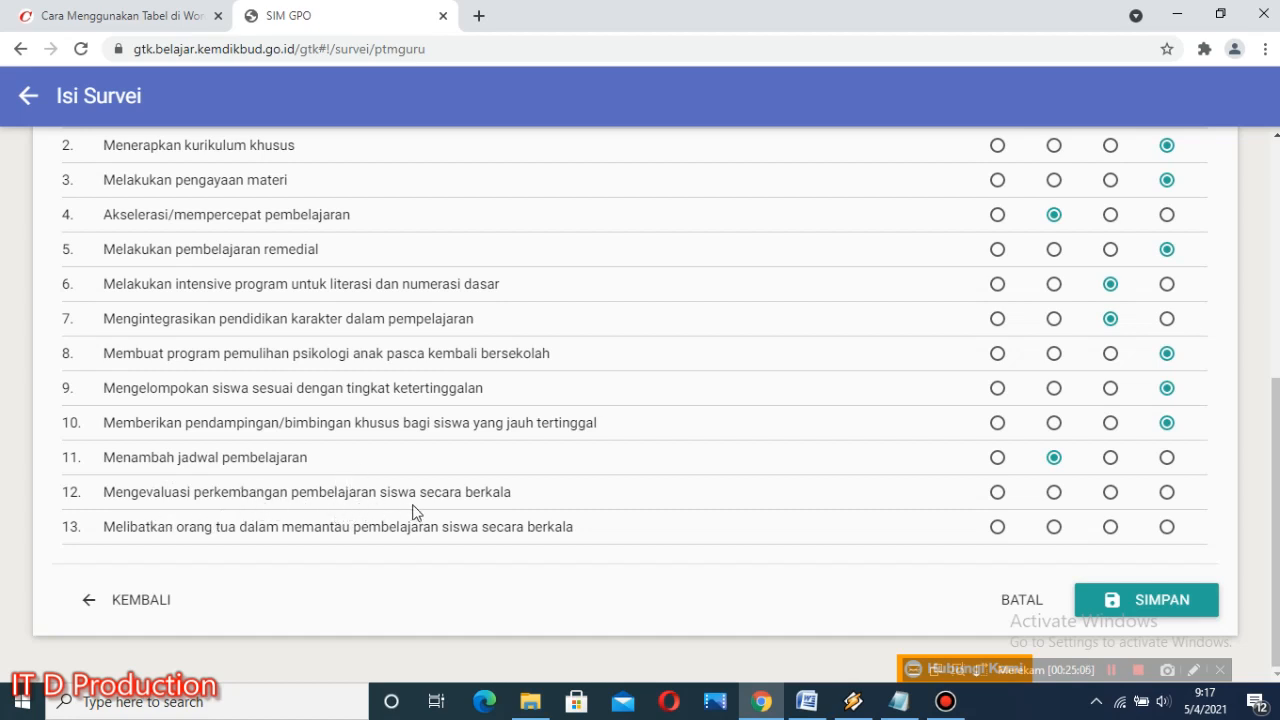
left_click(1164, 491)
left_click(1167, 527)
Step: Check the section E ratings, then save the completed survey and confirm the submission
scroll(641, 492, "up", 5)
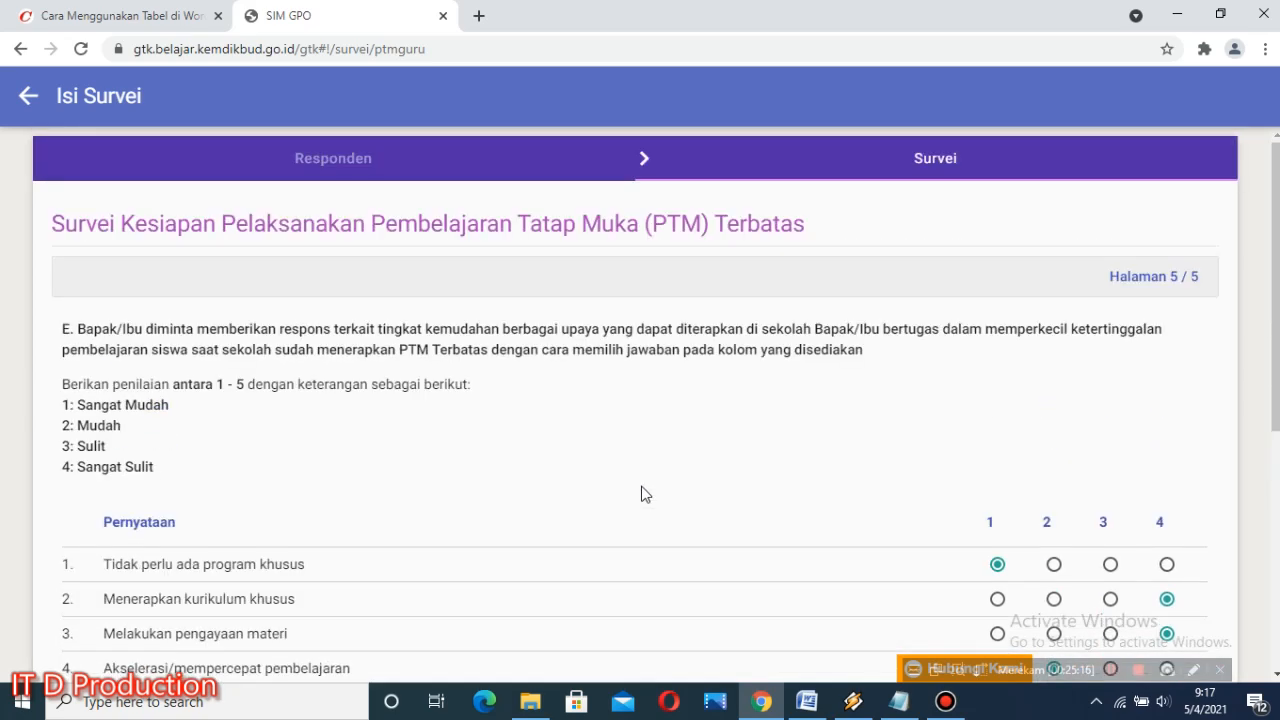
scroll(641, 492, "down", 5)
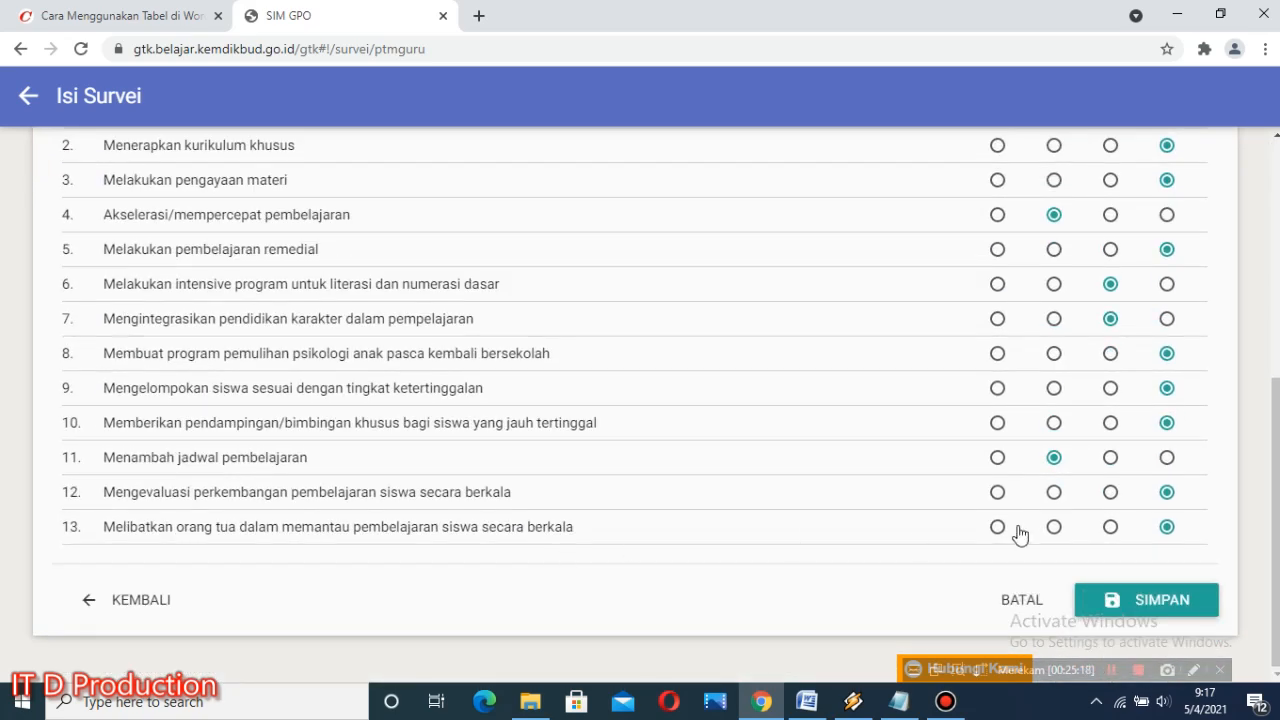
scroll(1020, 536, "up", 5)
scroll(986, 534, "down", 5)
scroll(851, 509, "up", 5)
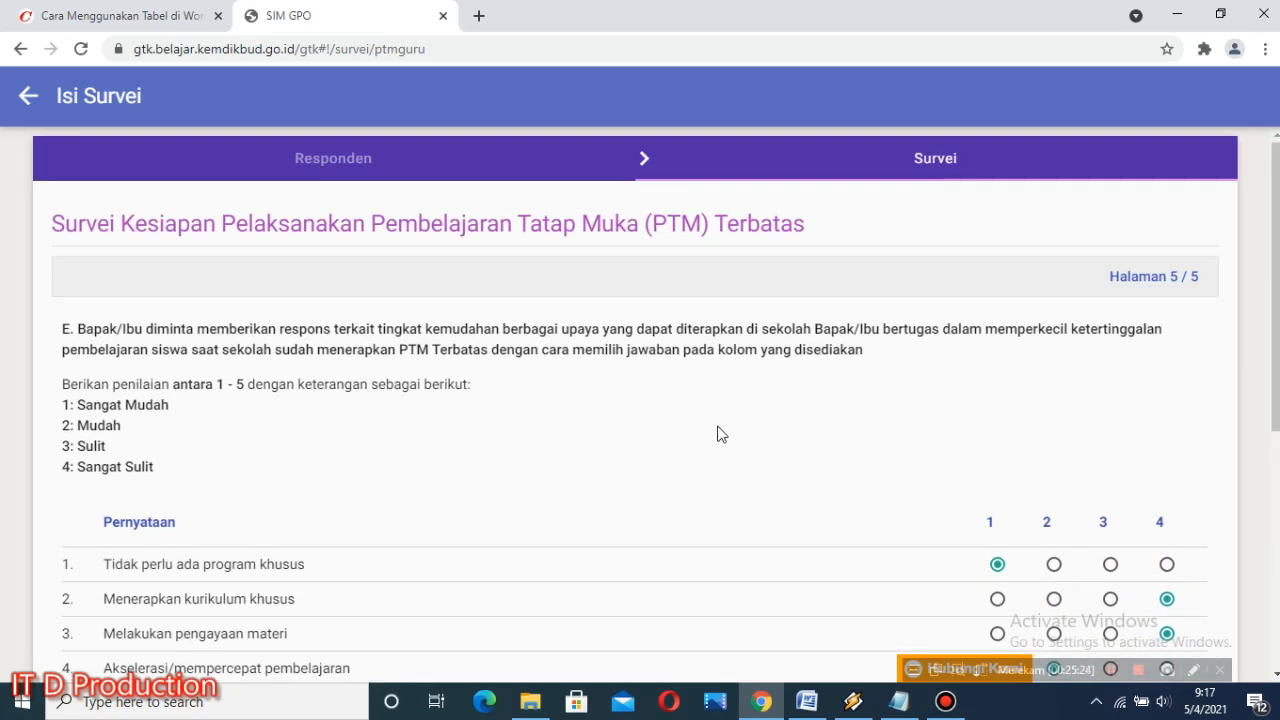
scroll(720, 433, "down", 5)
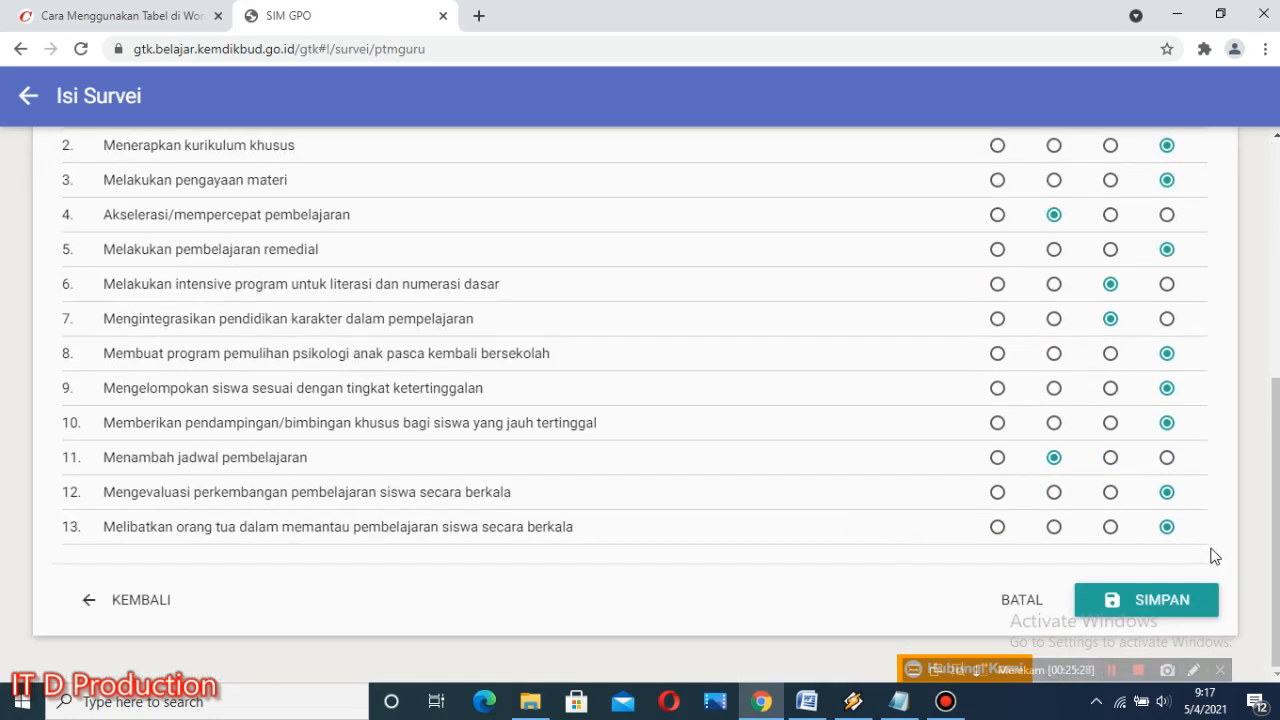
left_click(1181, 601)
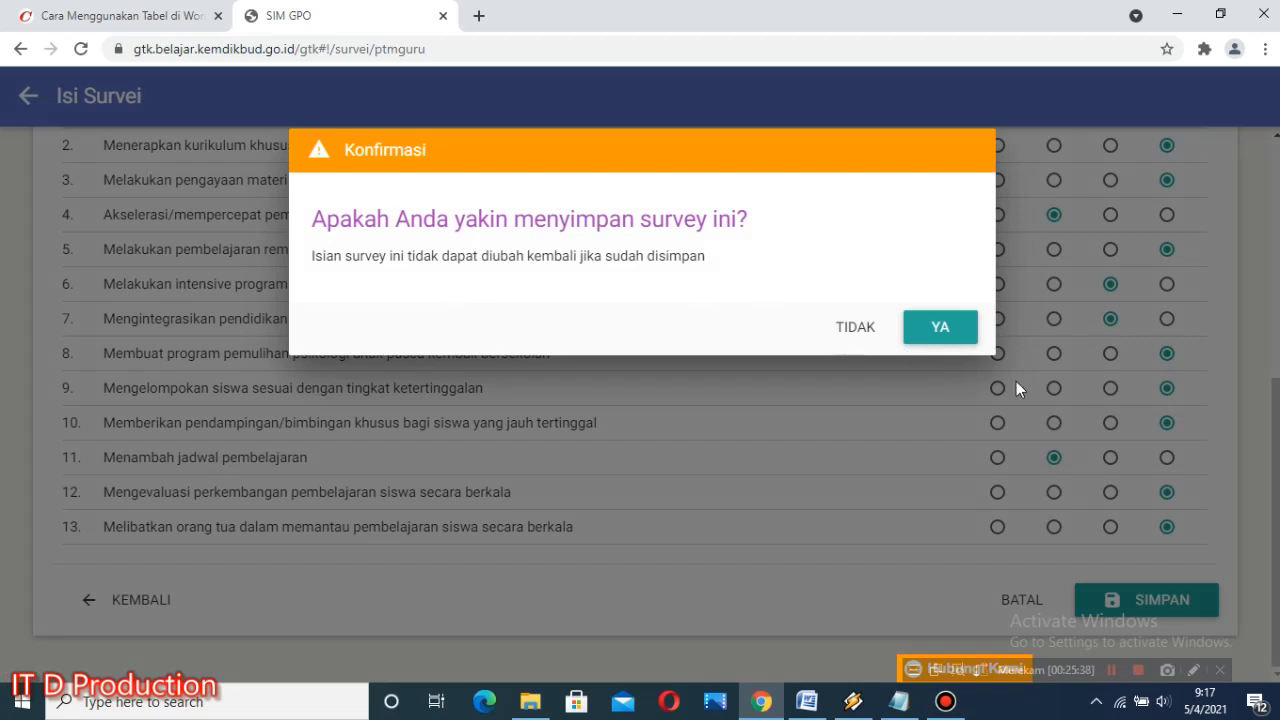
left_click(944, 341)
left_click(940, 328)
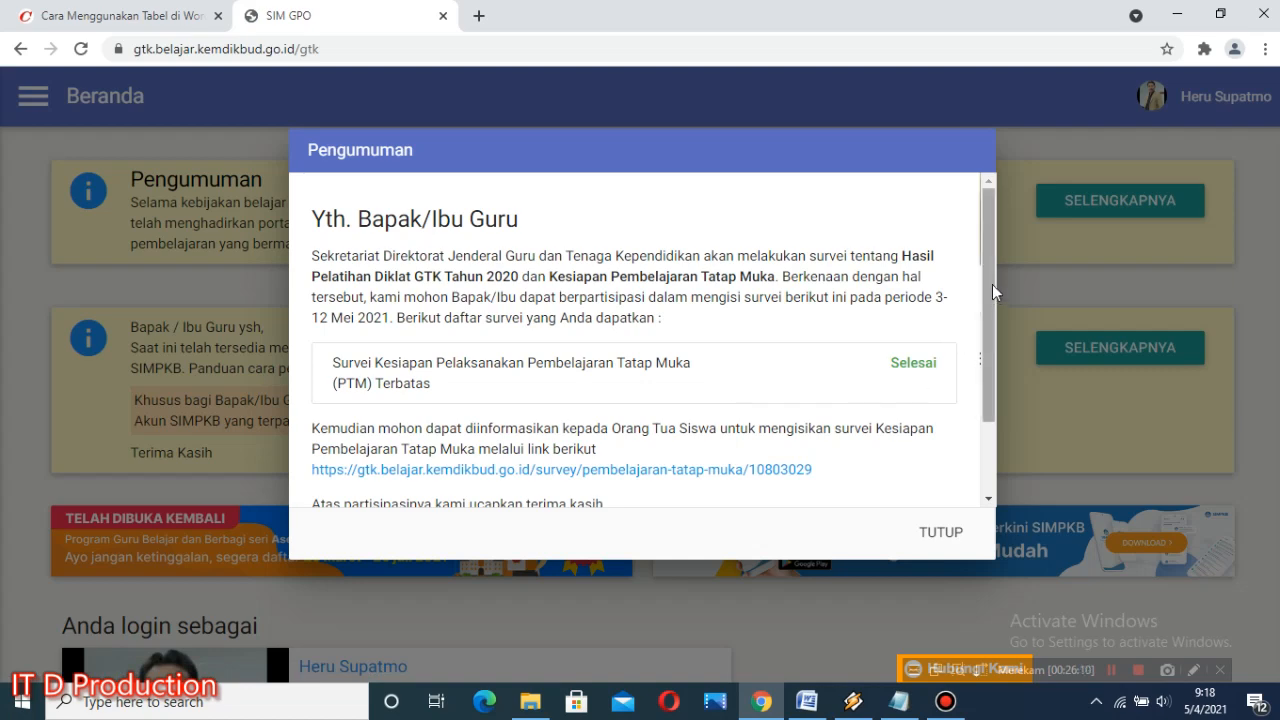
Step: Capture a screenshot of the Pengumuman dialog showing the survey status and save it as a JPEG named HASIL SURVEY in MATERI WORD X
mouse_move(985, 283)
left_mouse_down()
mouse_move(984, 367)
mouse_move(984, 290)
left_mouse_up()
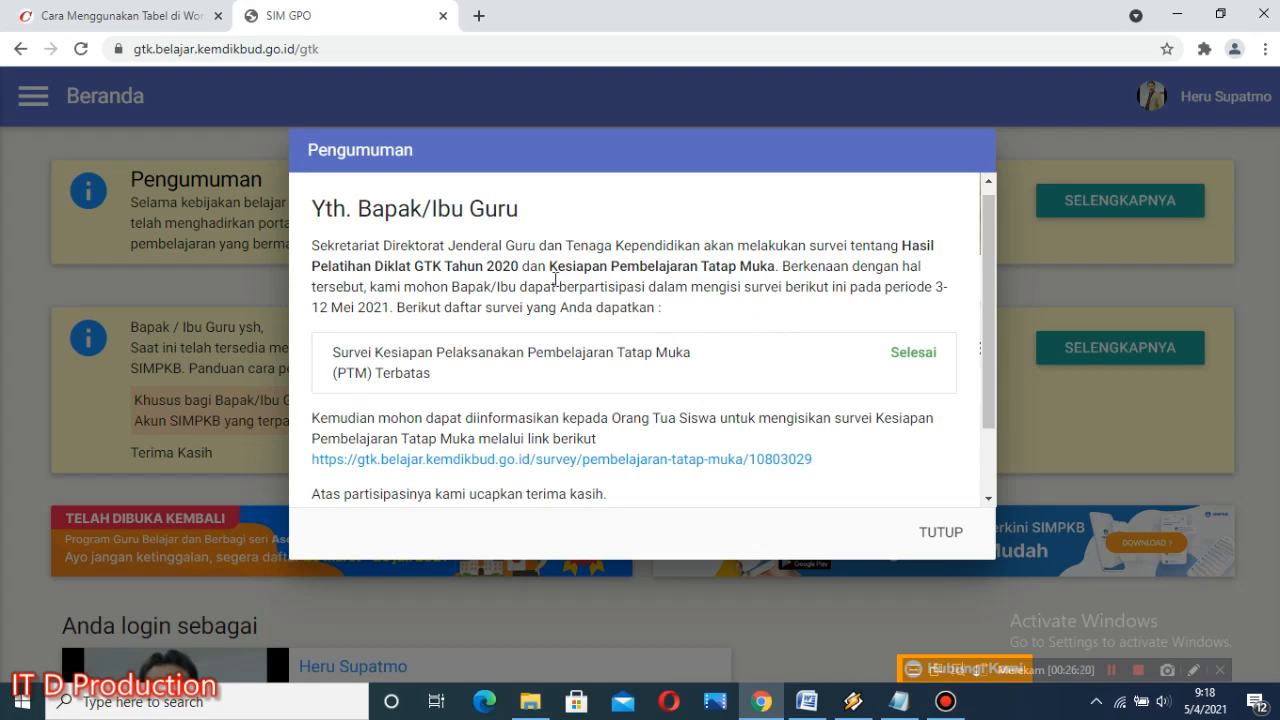
key("Print")
left_click_drag(290, 134, 480, 343)
mouse_move(632, 442)
left_mouse_down()
mouse_move(979, 588)
mouse_move(999, 564)
left_mouse_up()
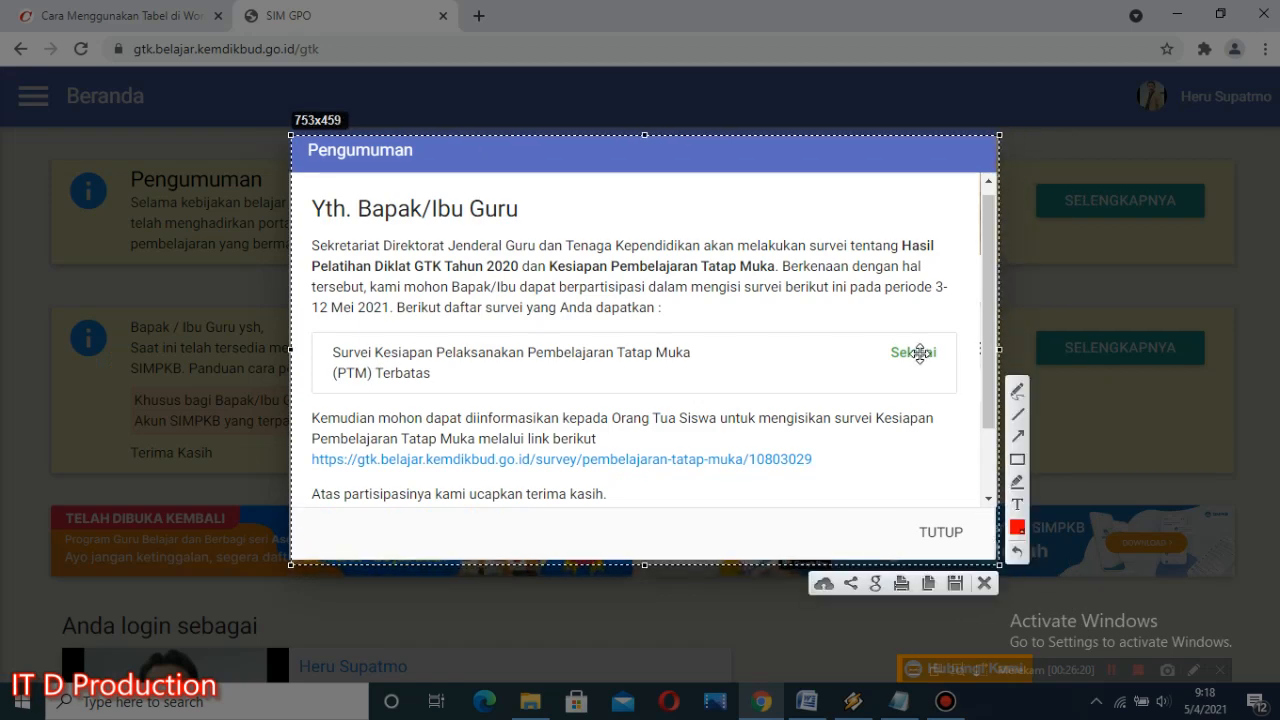
left_click(955, 584)
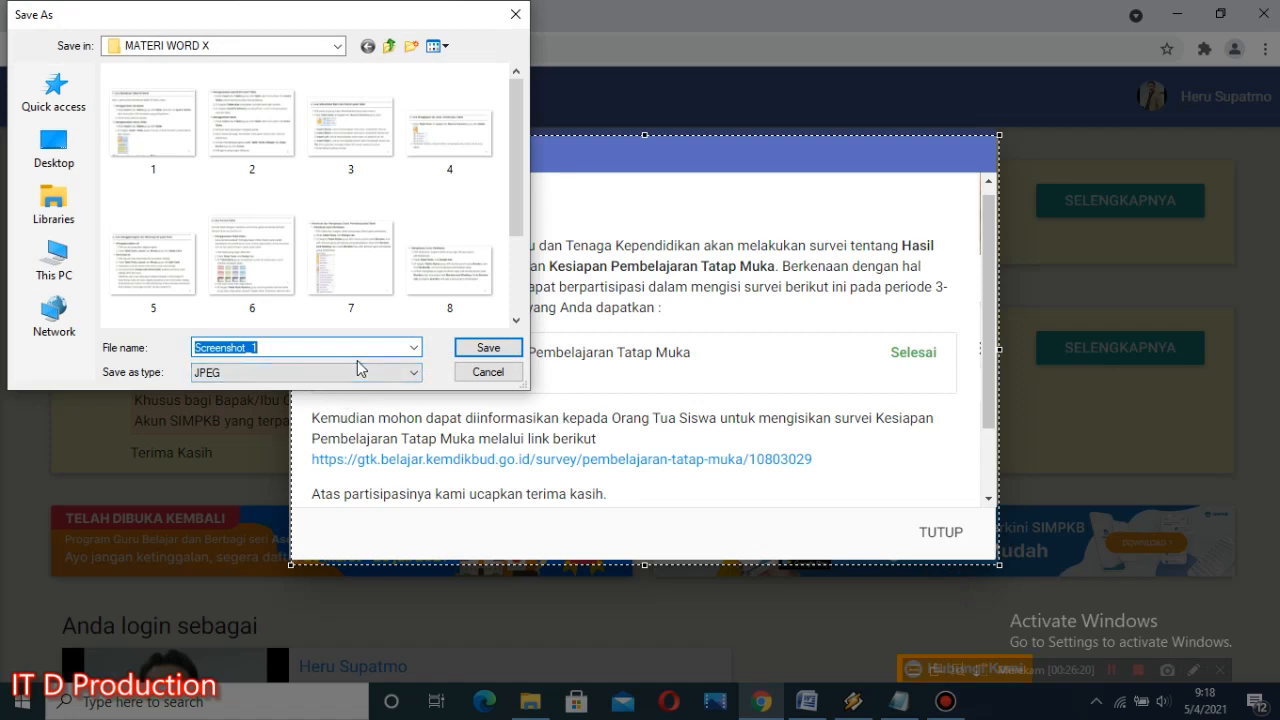
type("H")
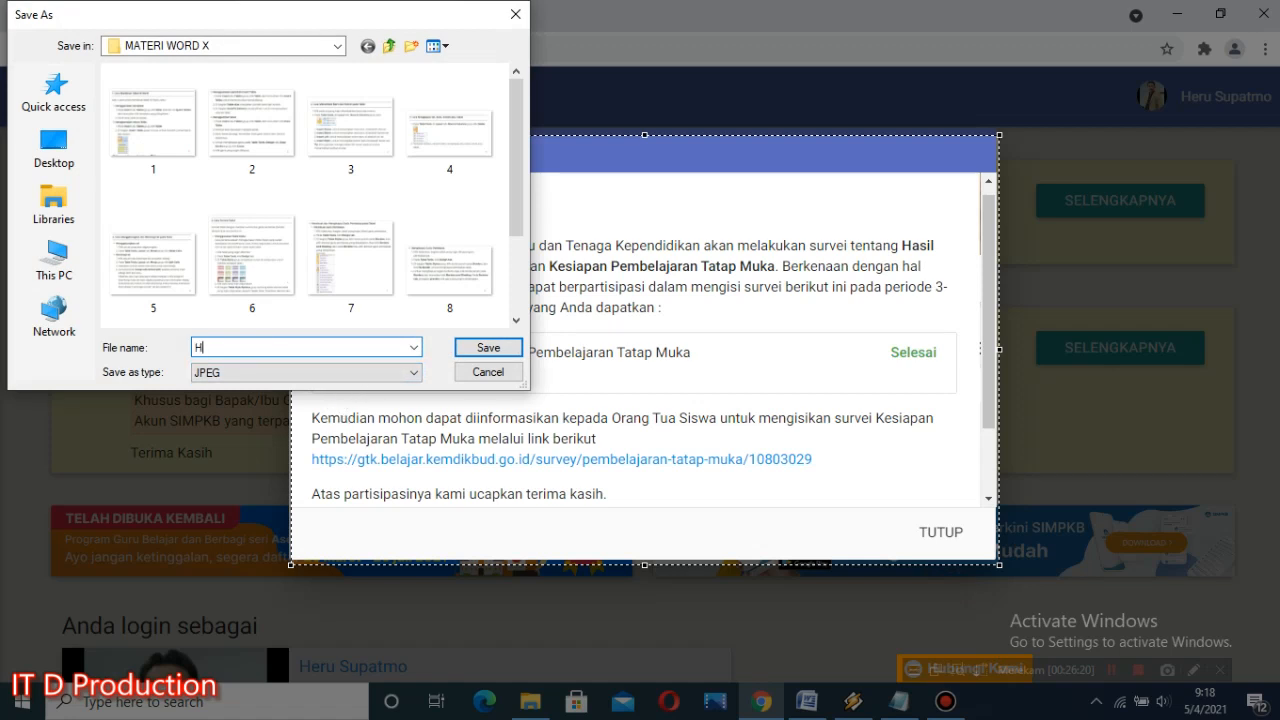
type("ASIL SURVEY")
left_click(519, 357)
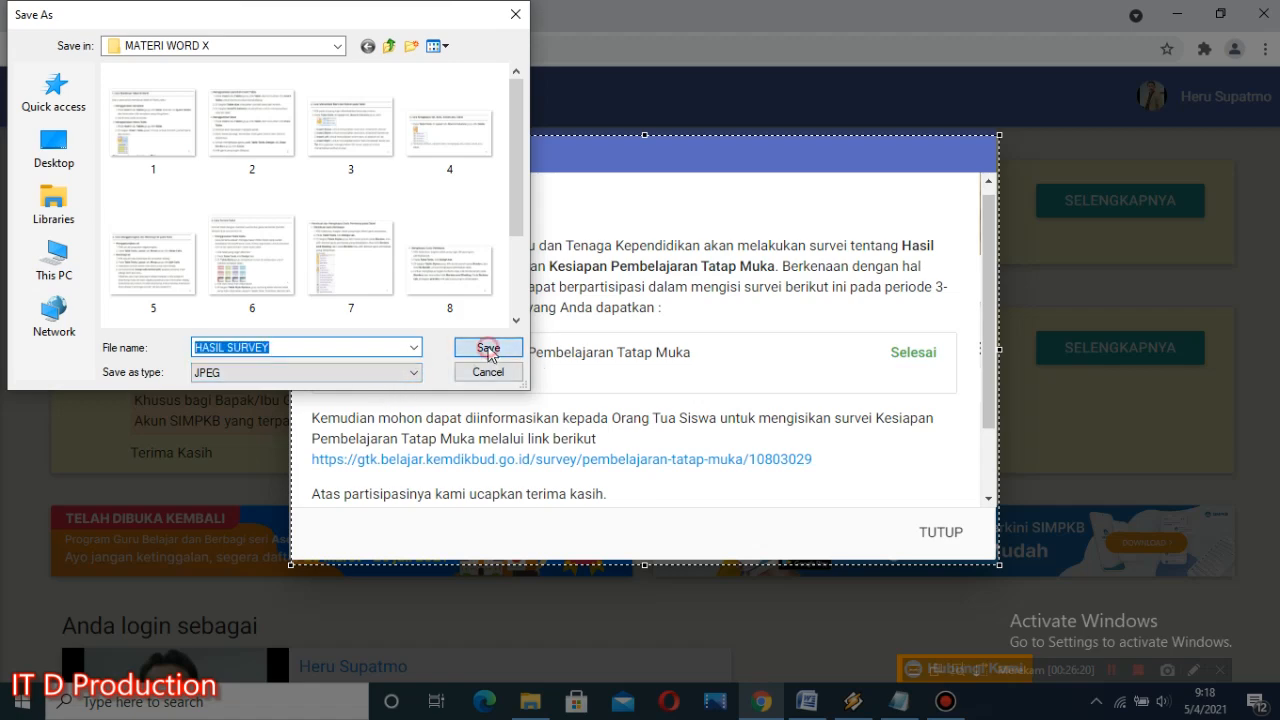
Step: Open the parents' survey link on Kesiapan Pembelajaran Tatap Muka from the announcement
left_click_drag(985, 340, 988, 404)
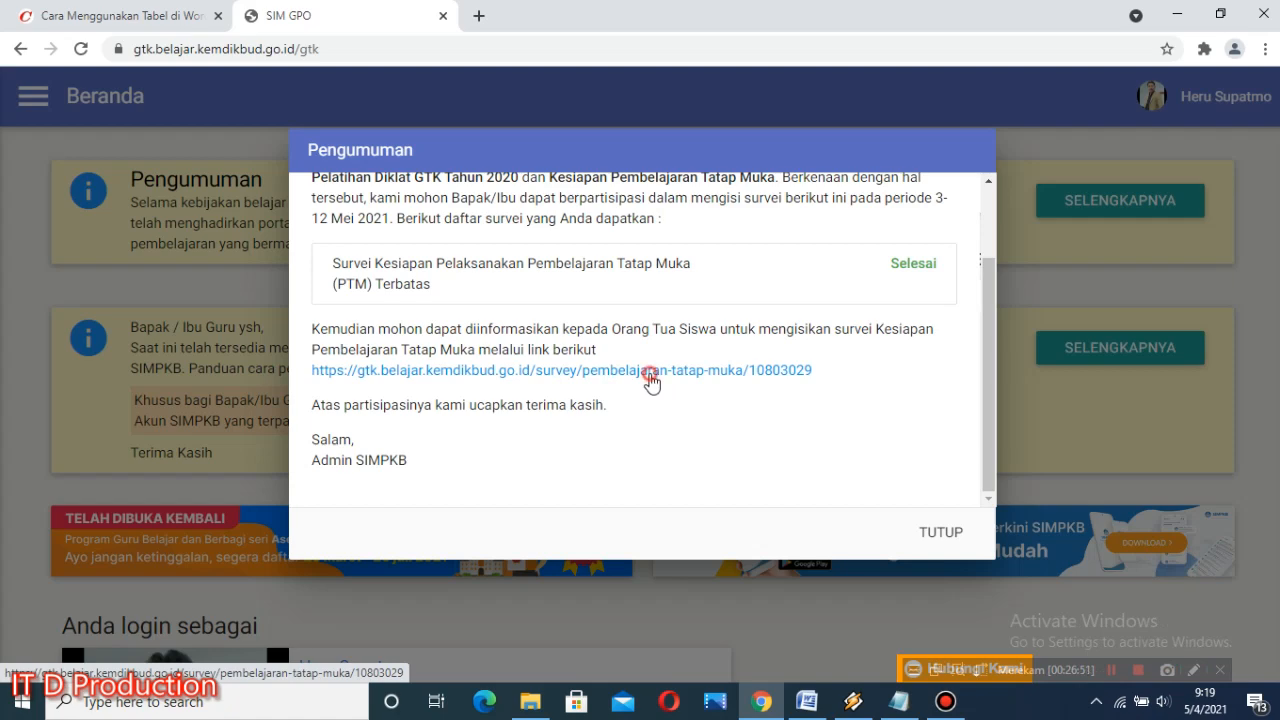
left_click(651, 378)
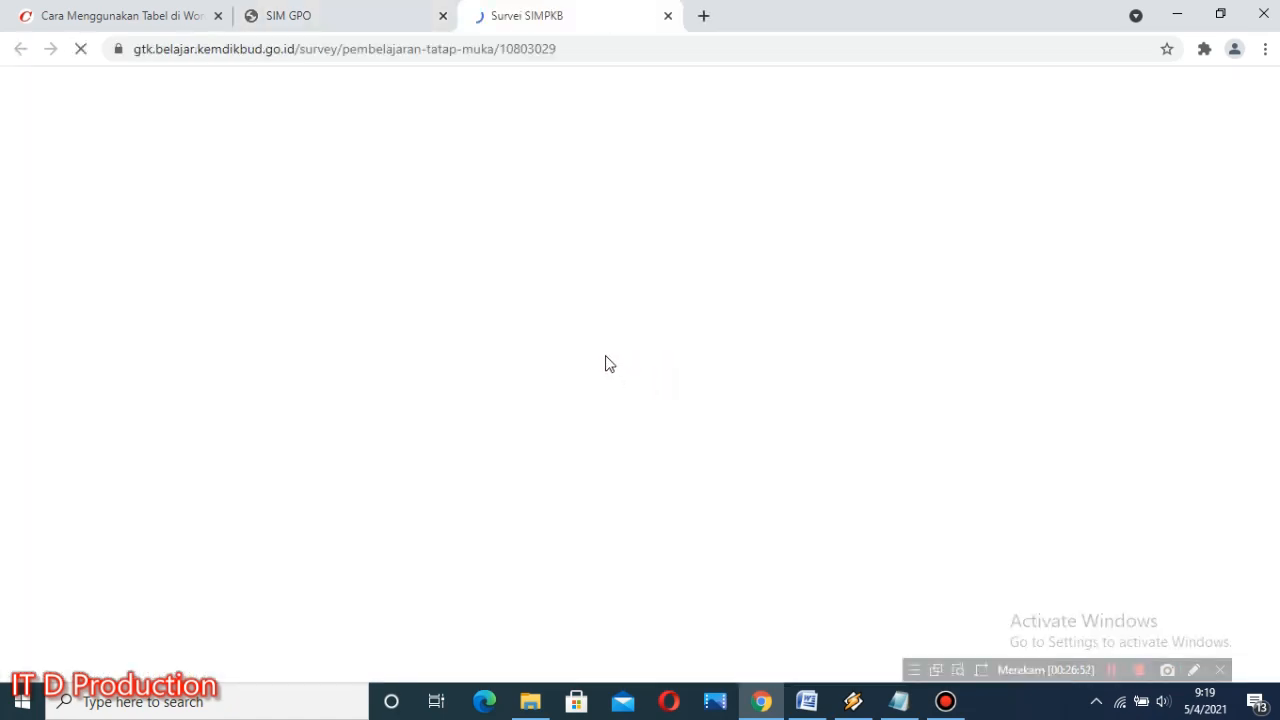
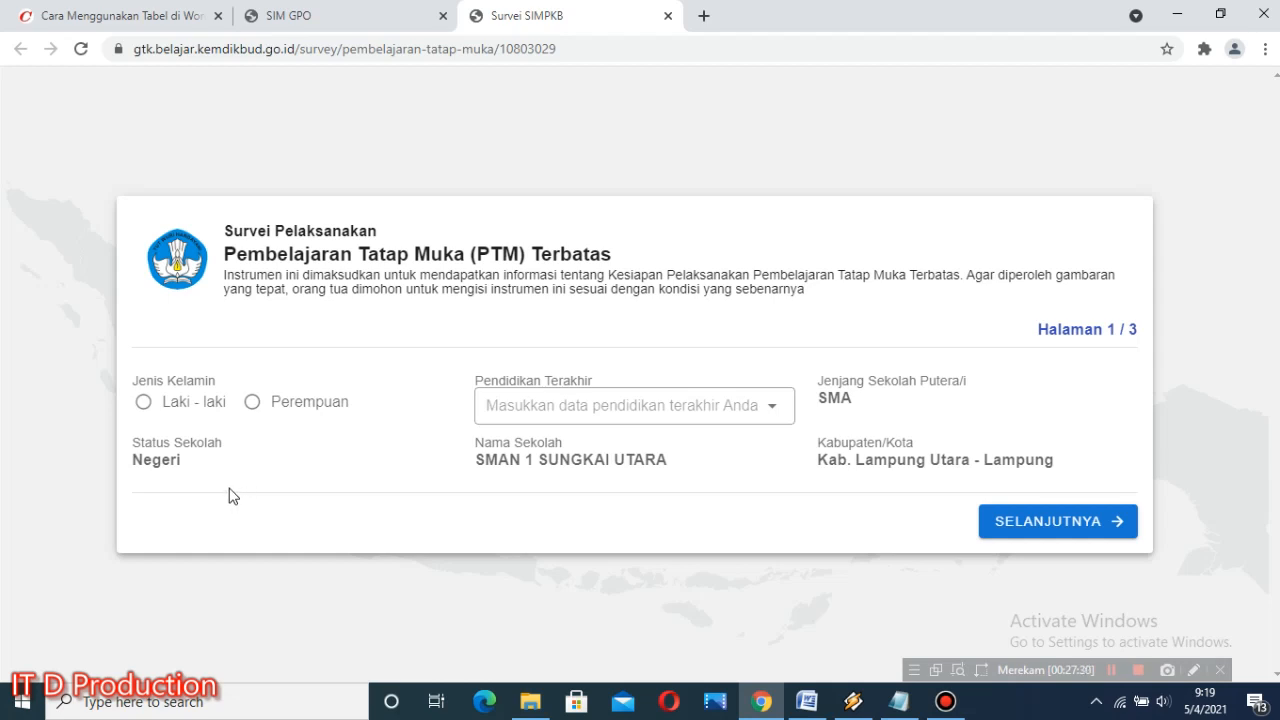
Step: Set the gender to Laki - laki and the last education to S2, then continue to page 2
left_click(144, 405)
left_click(770, 411)
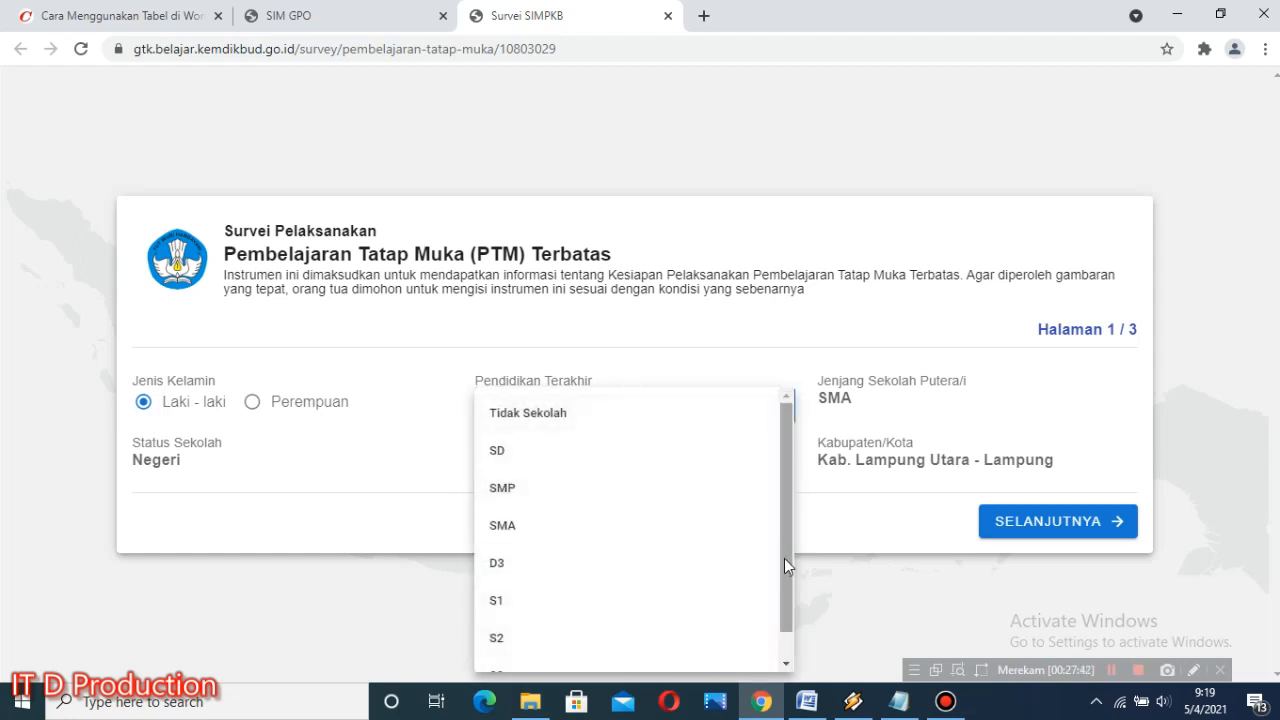
left_click_drag(785, 563, 757, 614)
left_click(600, 612)
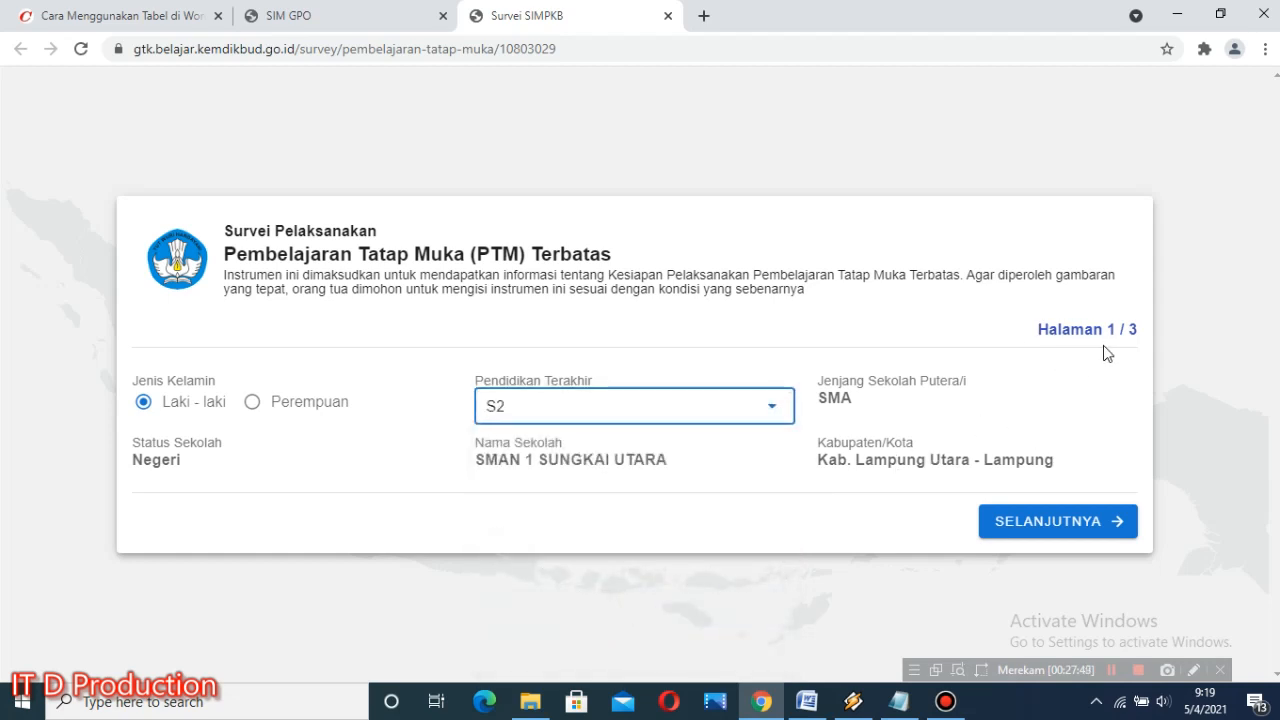
left_click(1061, 523)
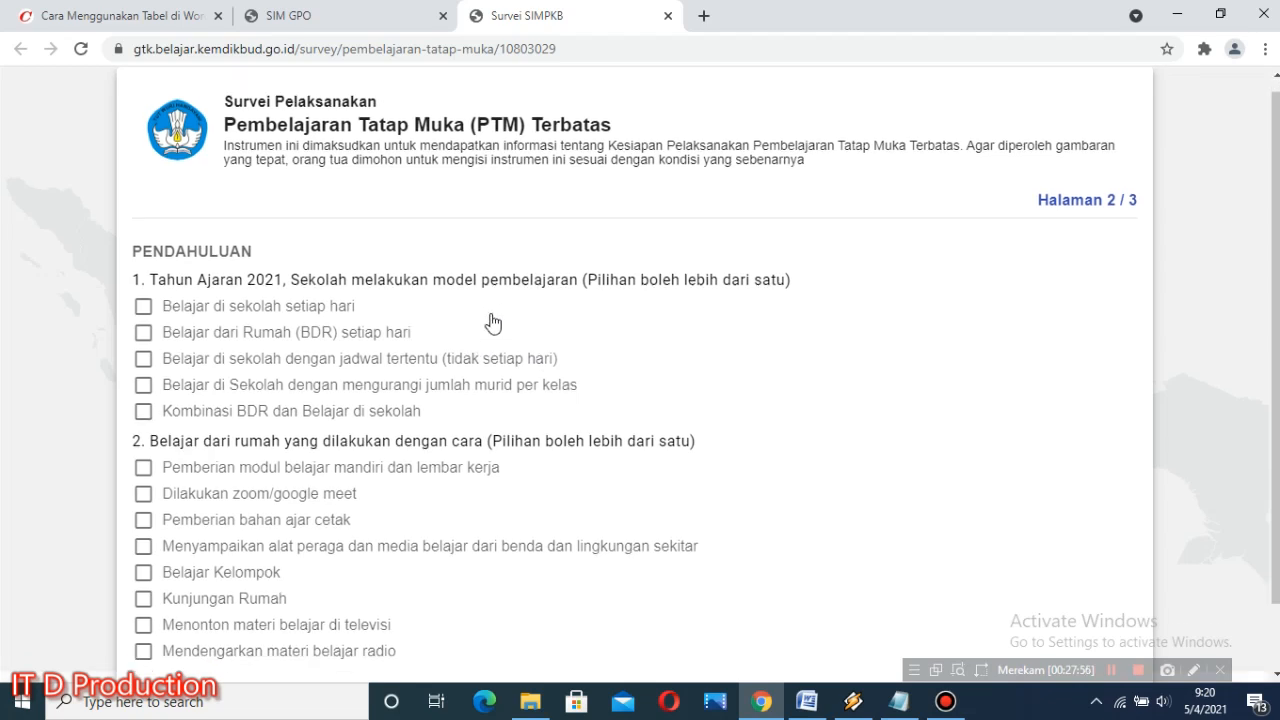
Step: For question 1 on learning models, select every option except Belajar dari Rumah (BDR) setiap hari
scroll(484, 327, "down", 1)
scroll(491, 316, "up", 1)
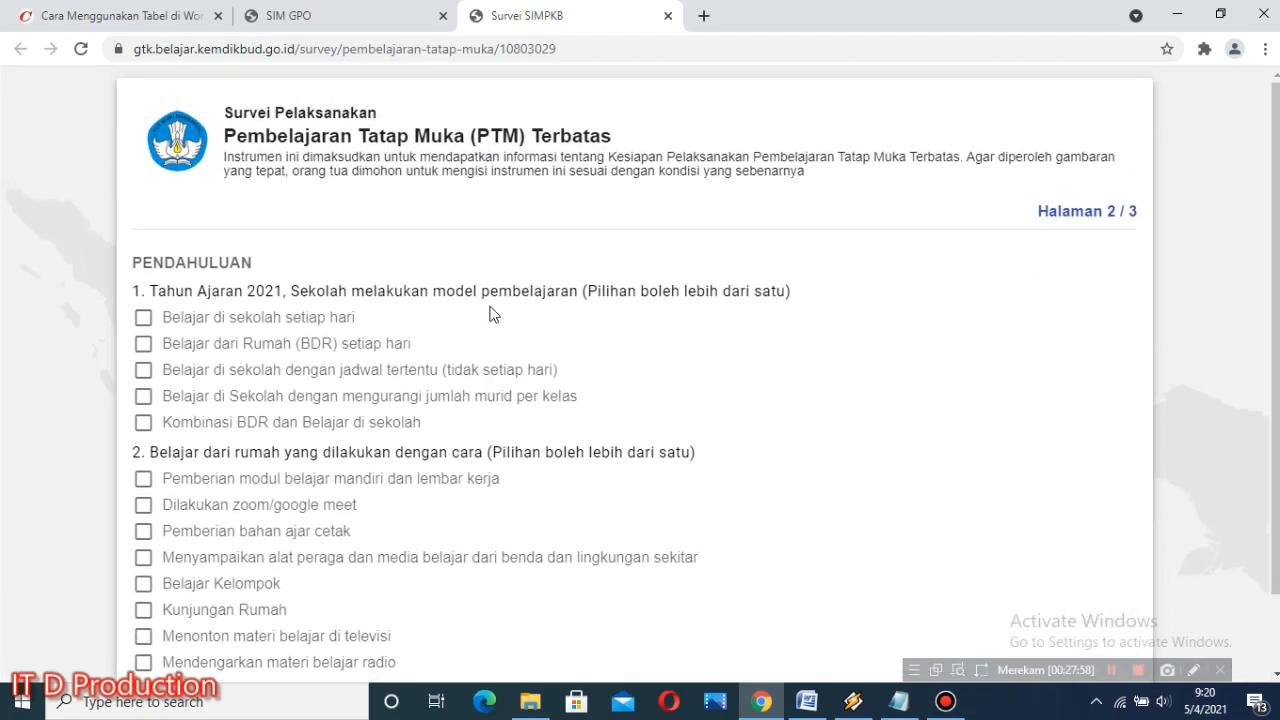
scroll(478, 305, "down", 1)
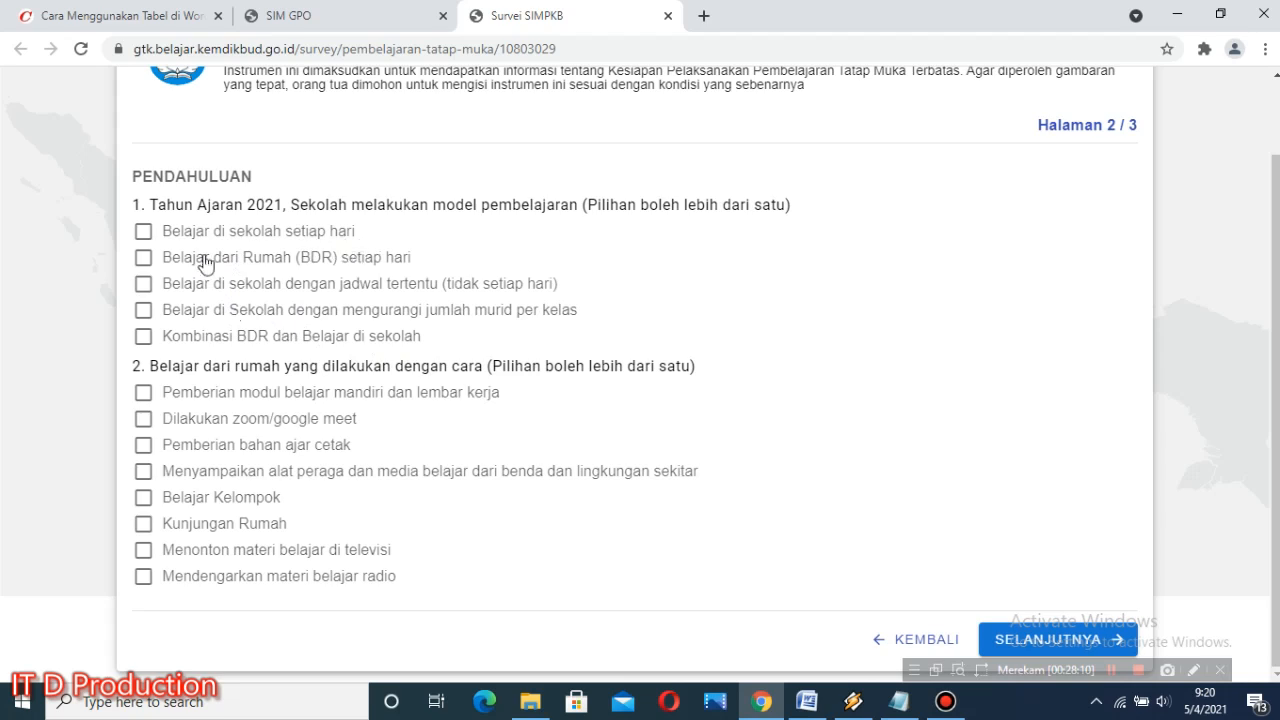
left_click(145, 233)
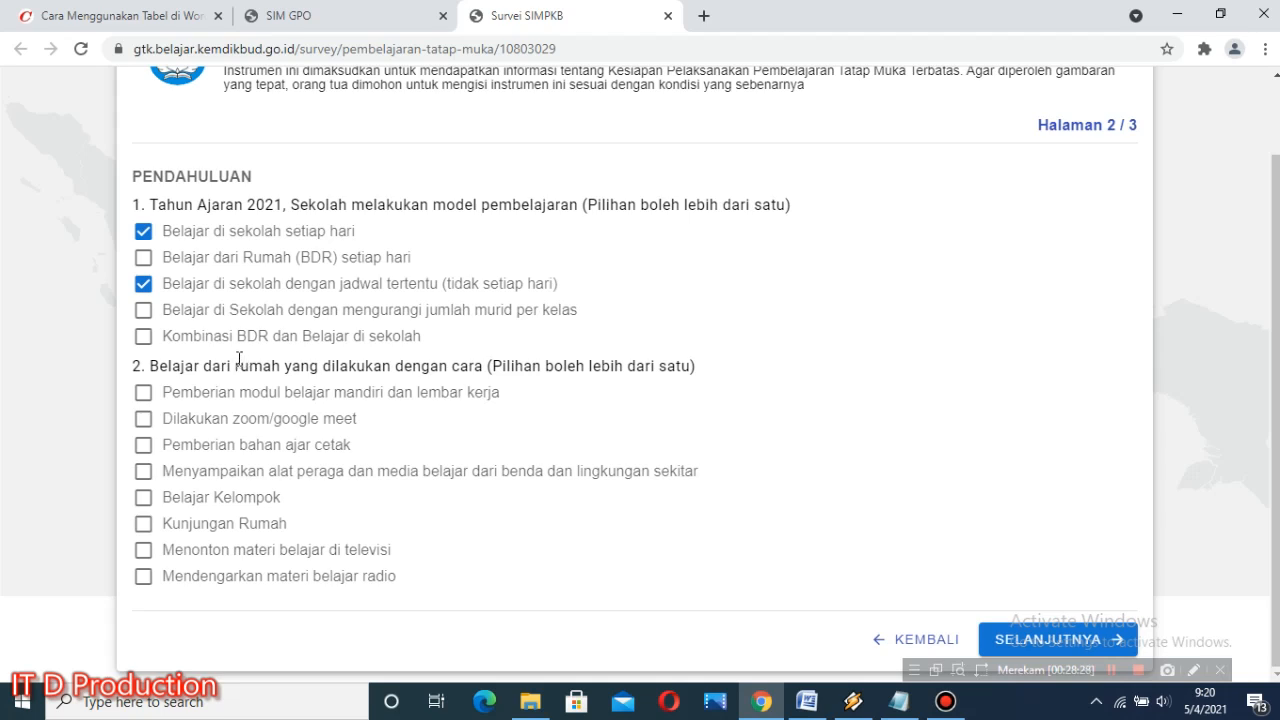
left_click(143, 309)
left_click(143, 336)
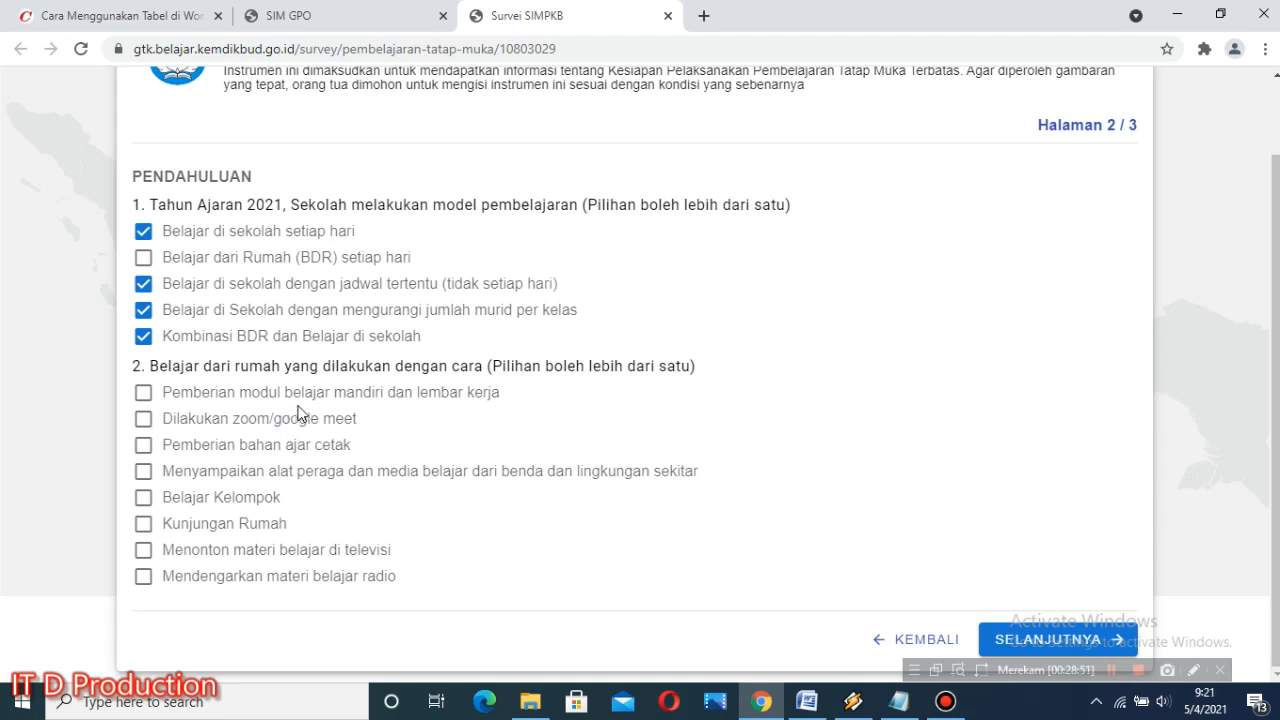
Step: For question 2 on home learning methods, select every option except Belajar Kelompok and continue to page 3
left_click(141, 394)
left_click(143, 418)
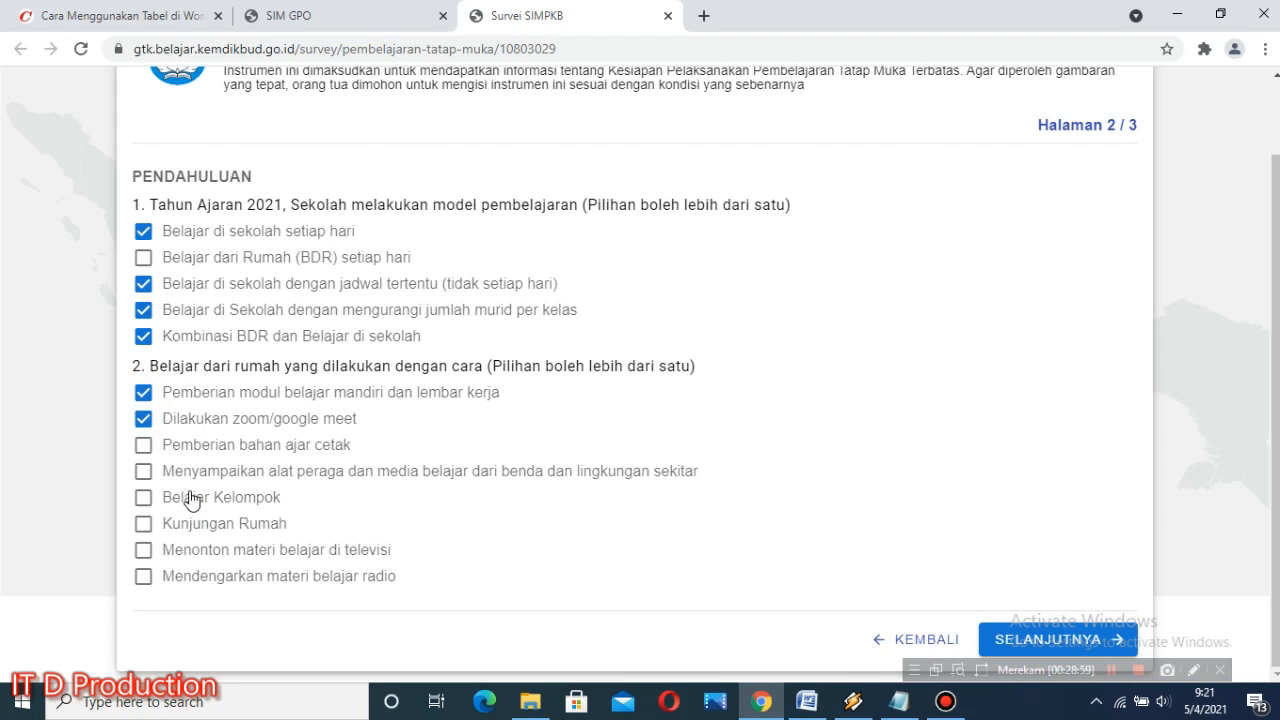
left_click(143, 444)
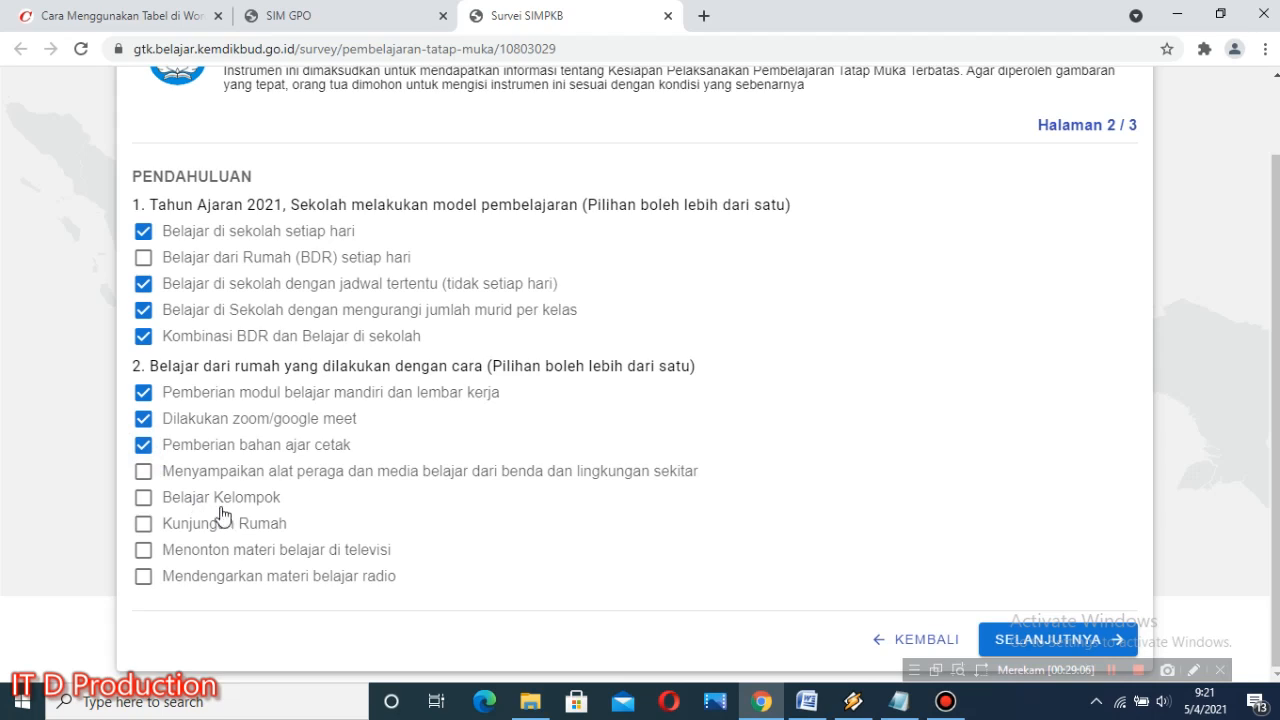
left_click(143, 471)
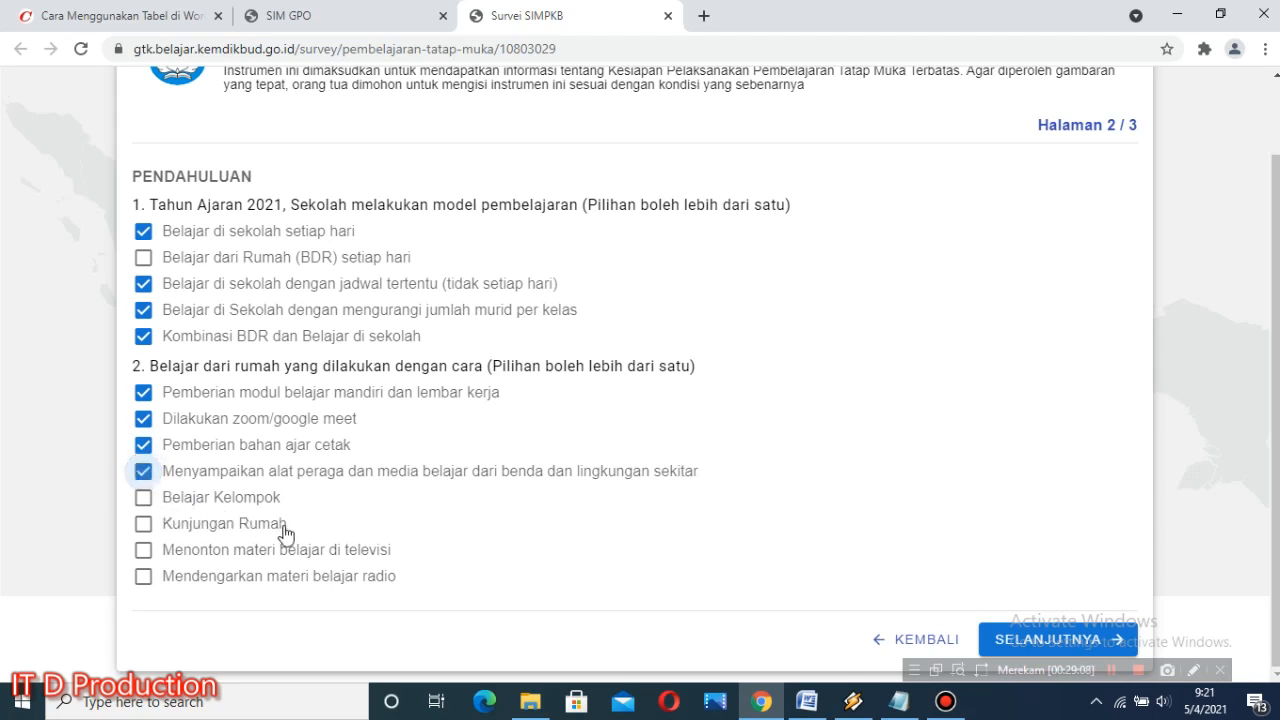
left_click(143, 526)
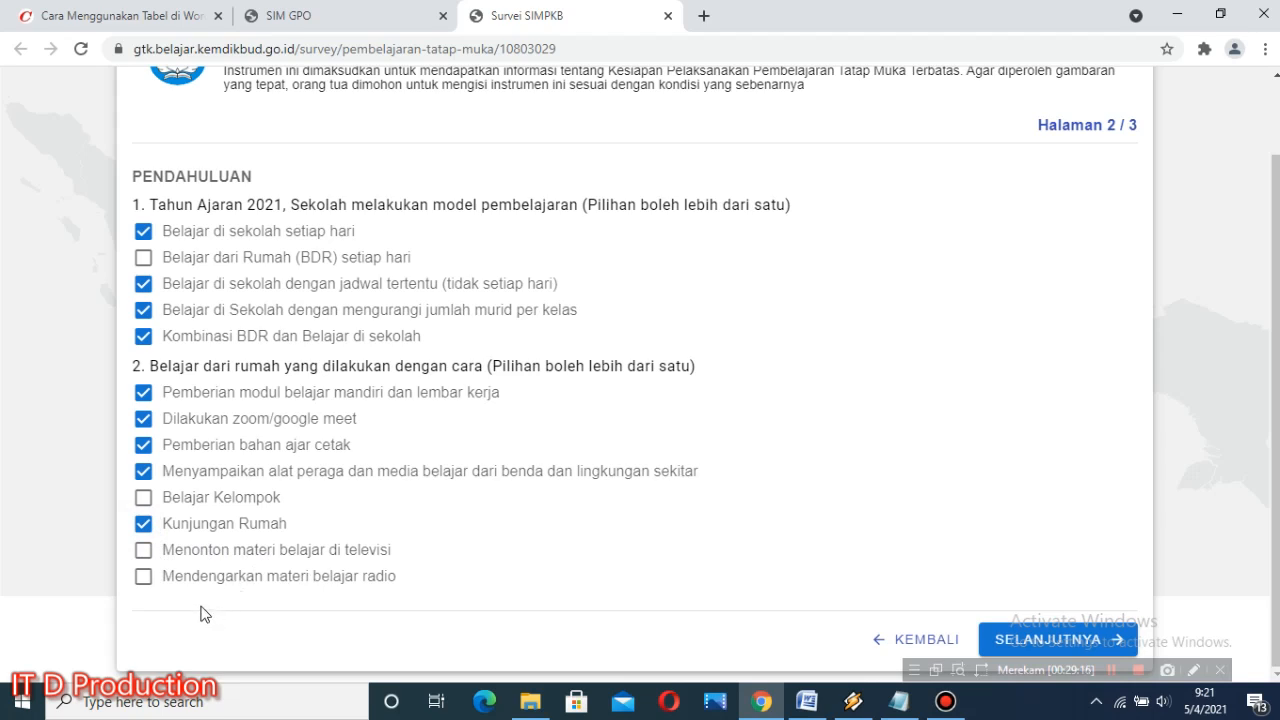
left_click(143, 550)
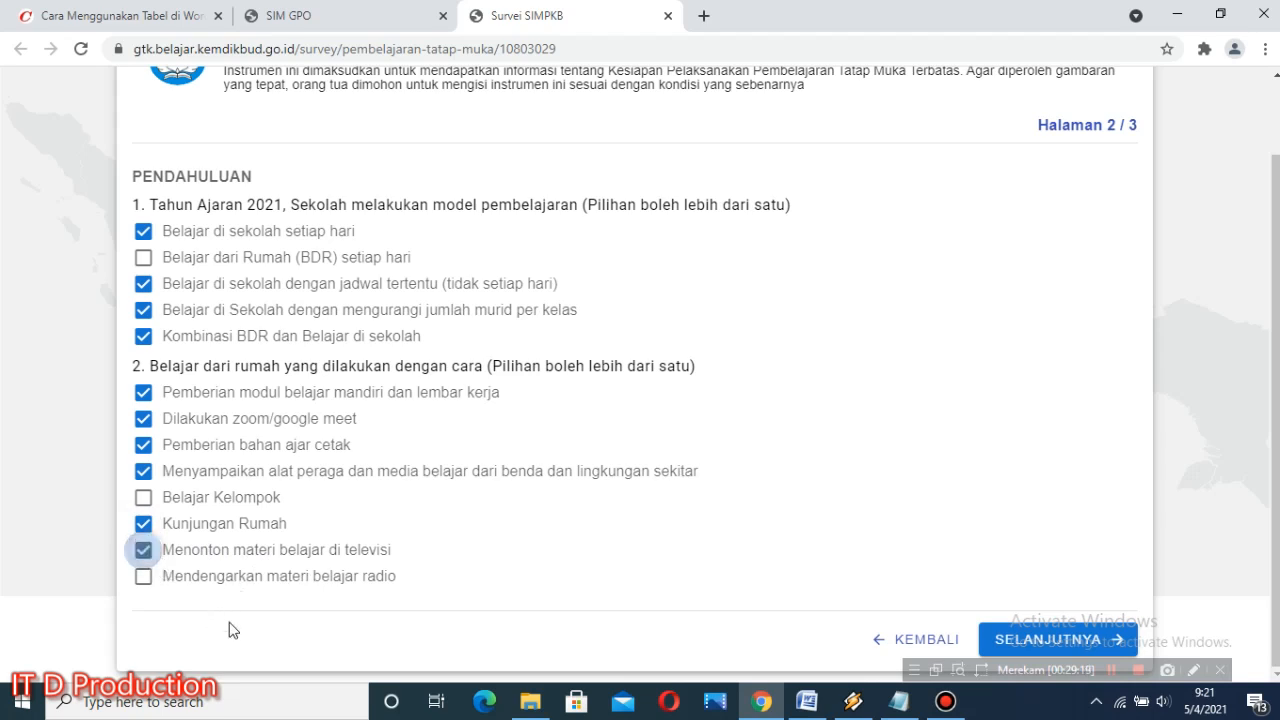
left_click(146, 580)
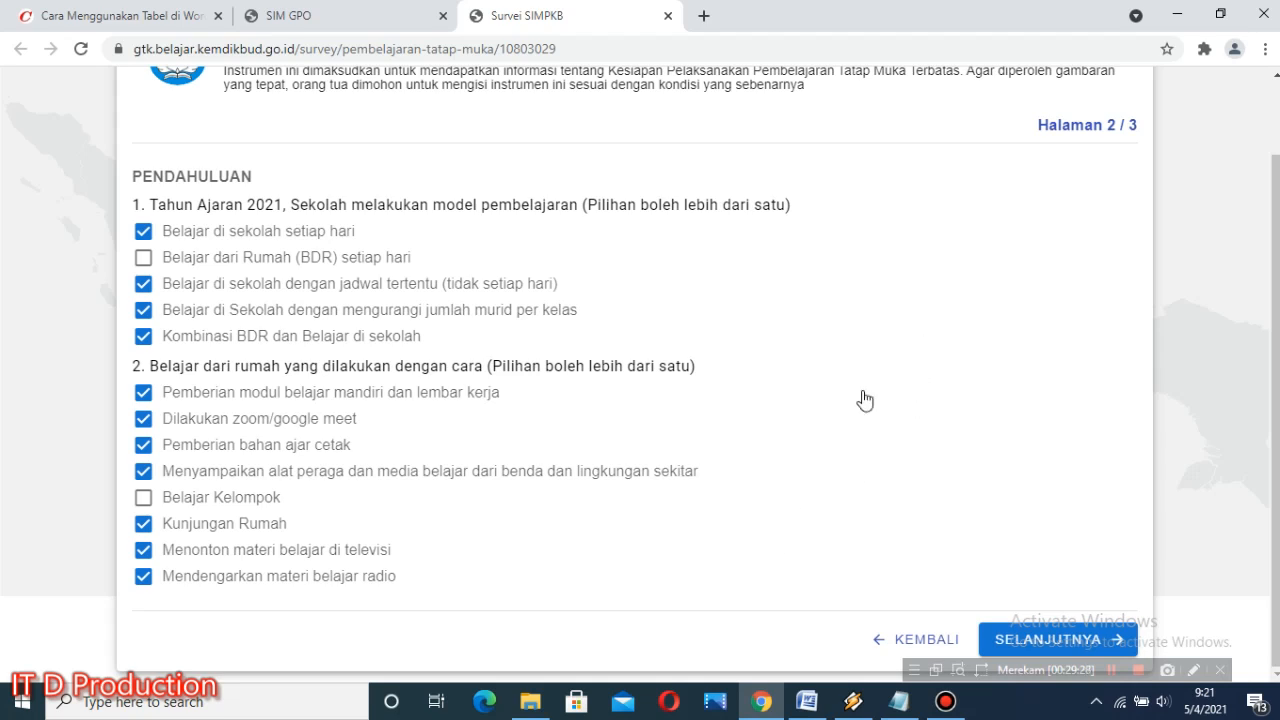
left_click(1070, 650)
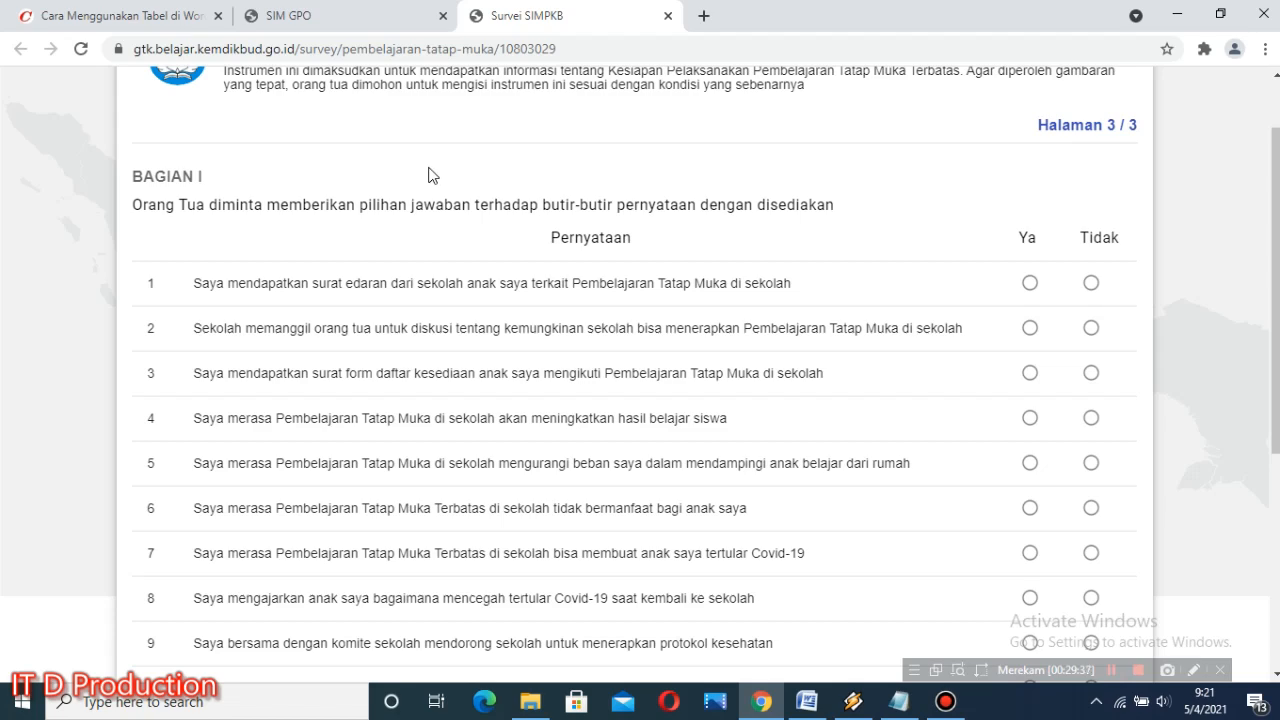
Step: Look over the Bagian I statements, then answer Ya to statements 1 through 5 and Tidak to statement 6
scroll(428, 175, "down", 4)
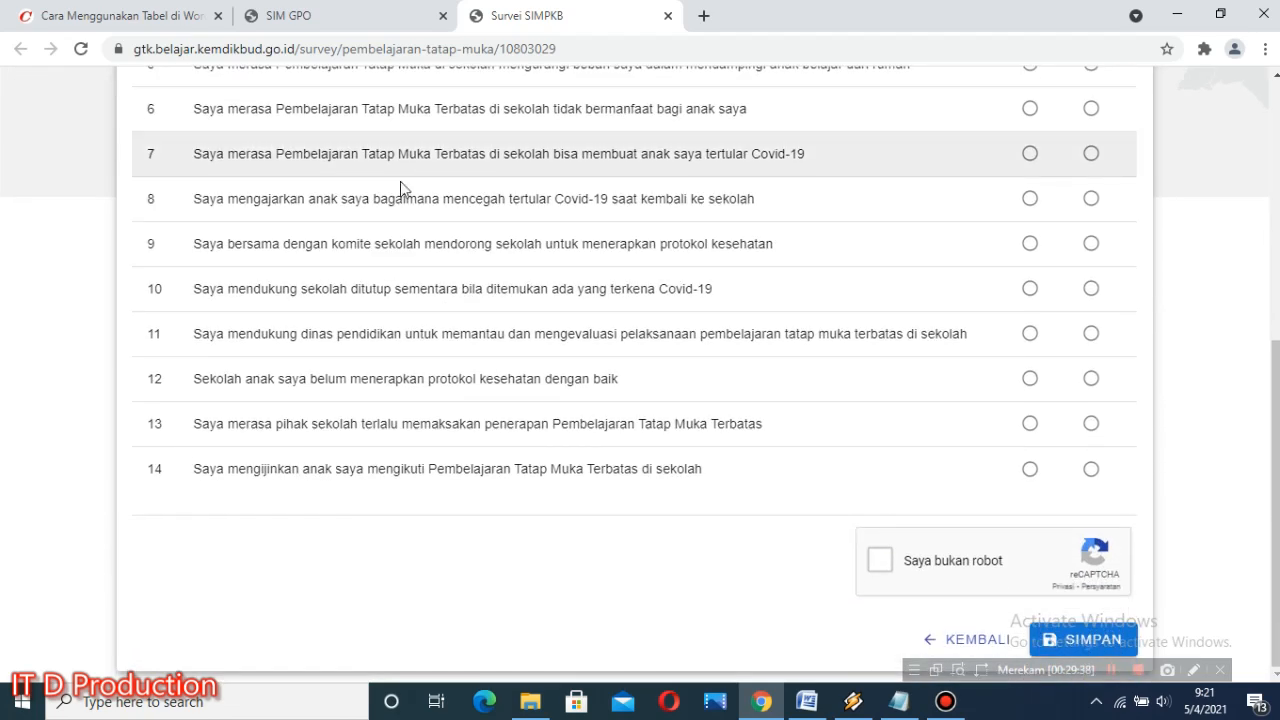
scroll(690, 600, "up", 2)
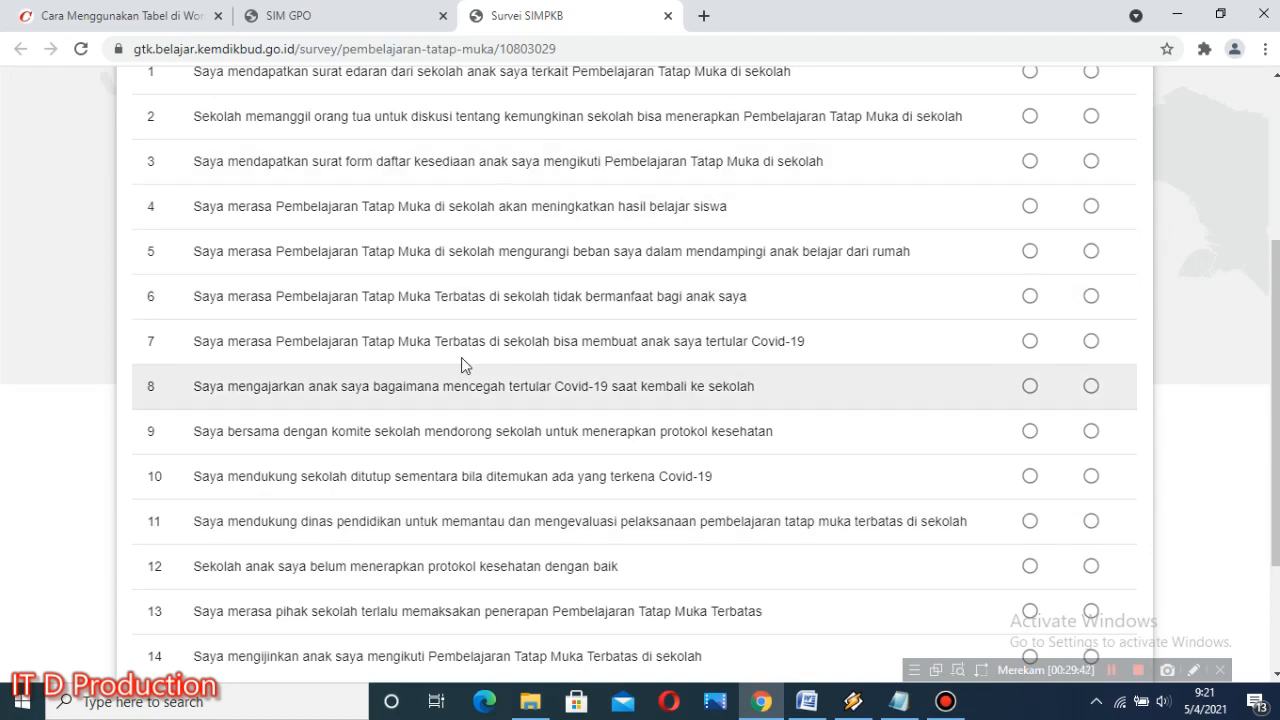
scroll(380, 342, "up", 2)
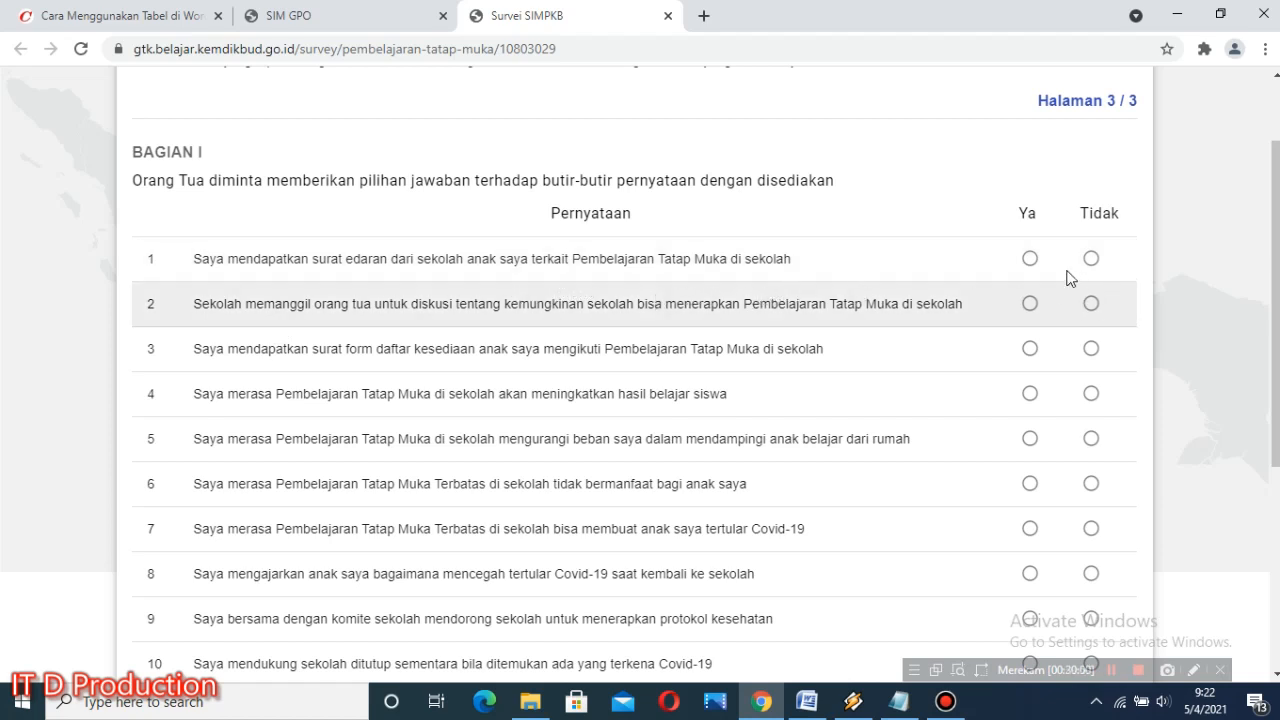
left_click(1030, 258)
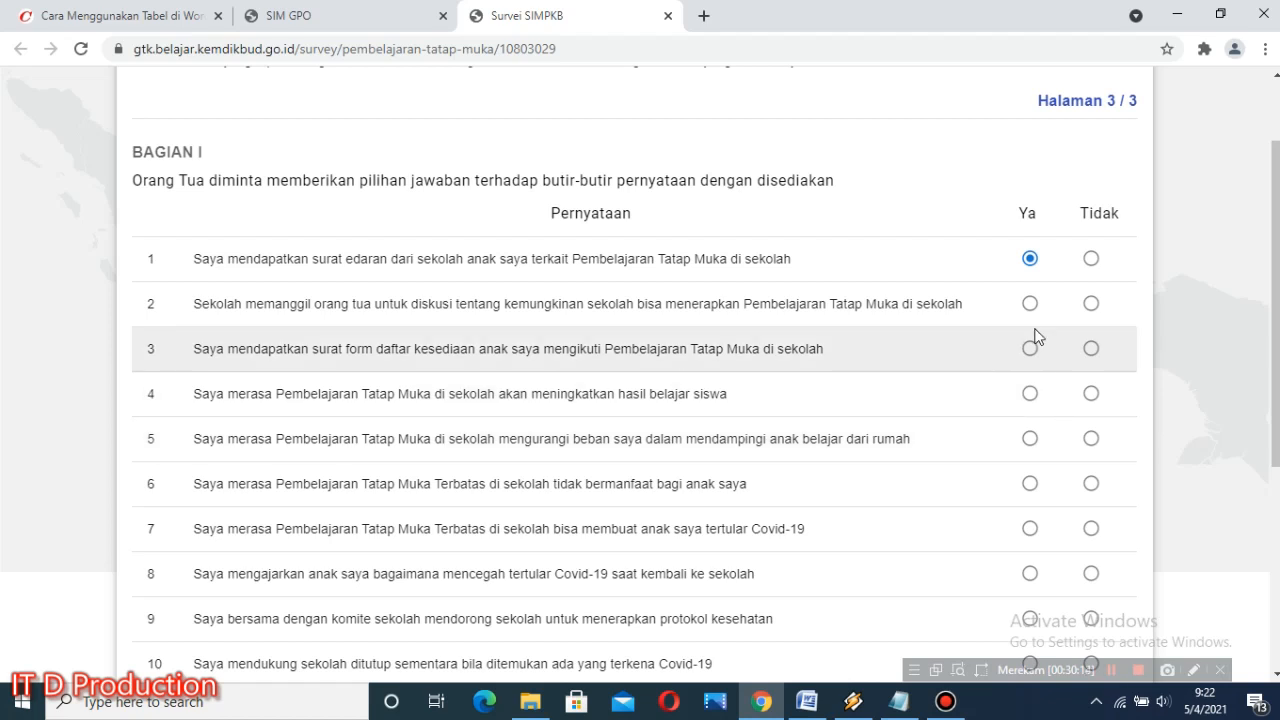
left_click(1031, 308)
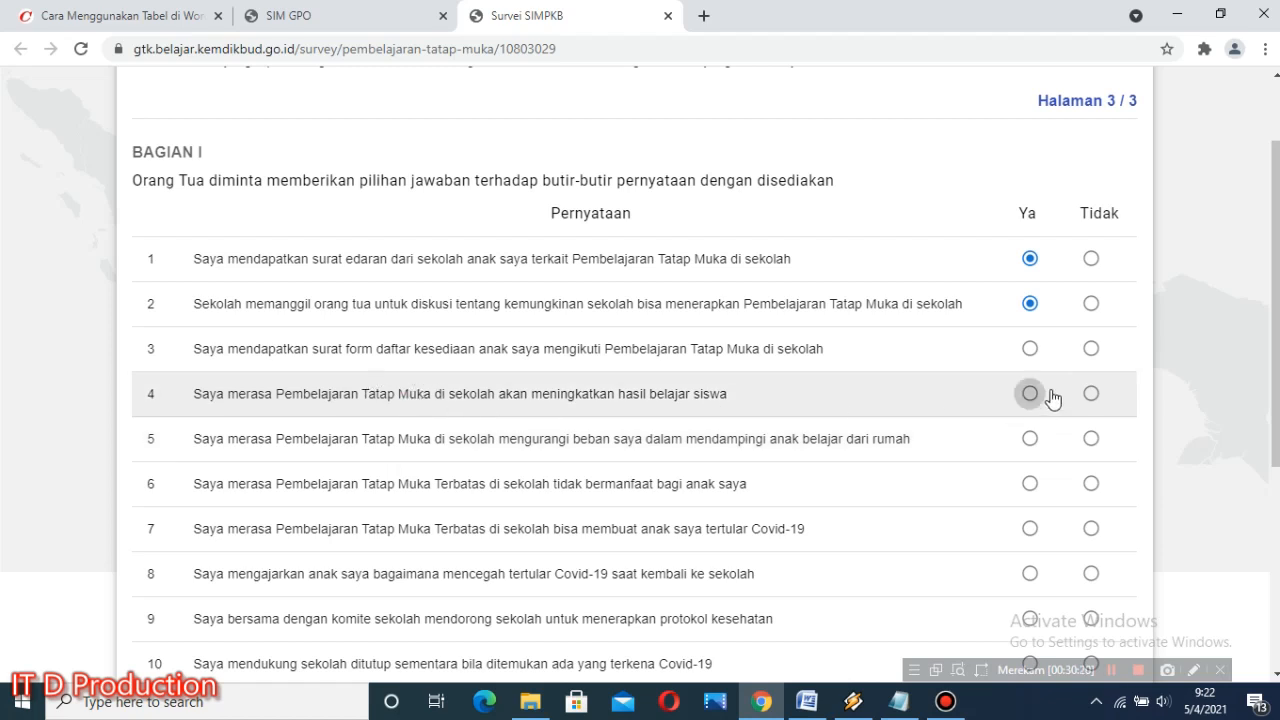
left_click(1031, 349)
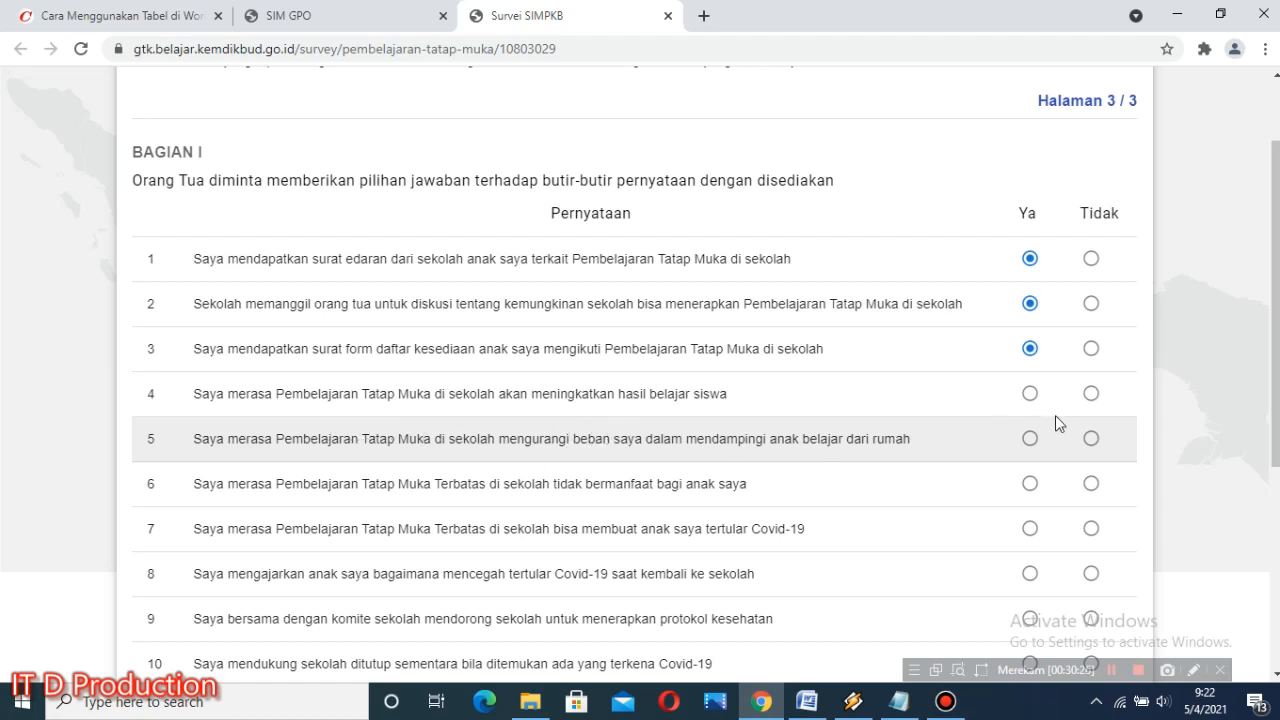
left_click(1031, 395)
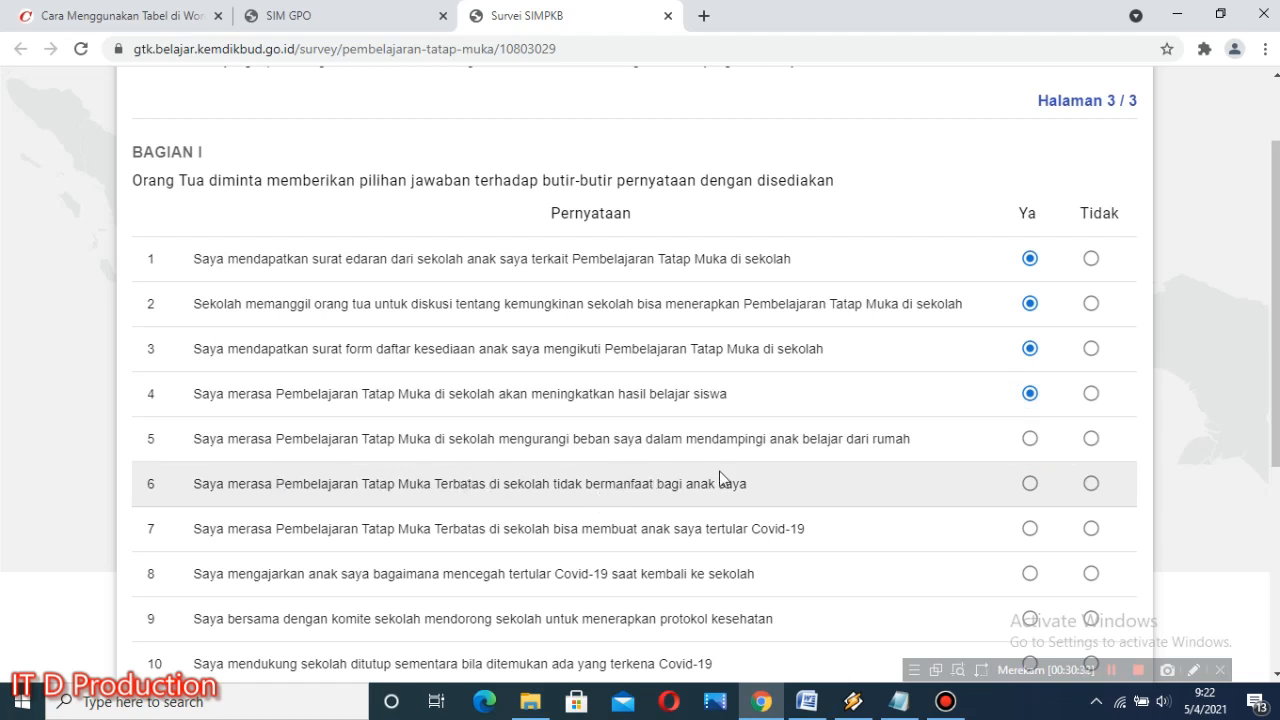
left_click(1031, 443)
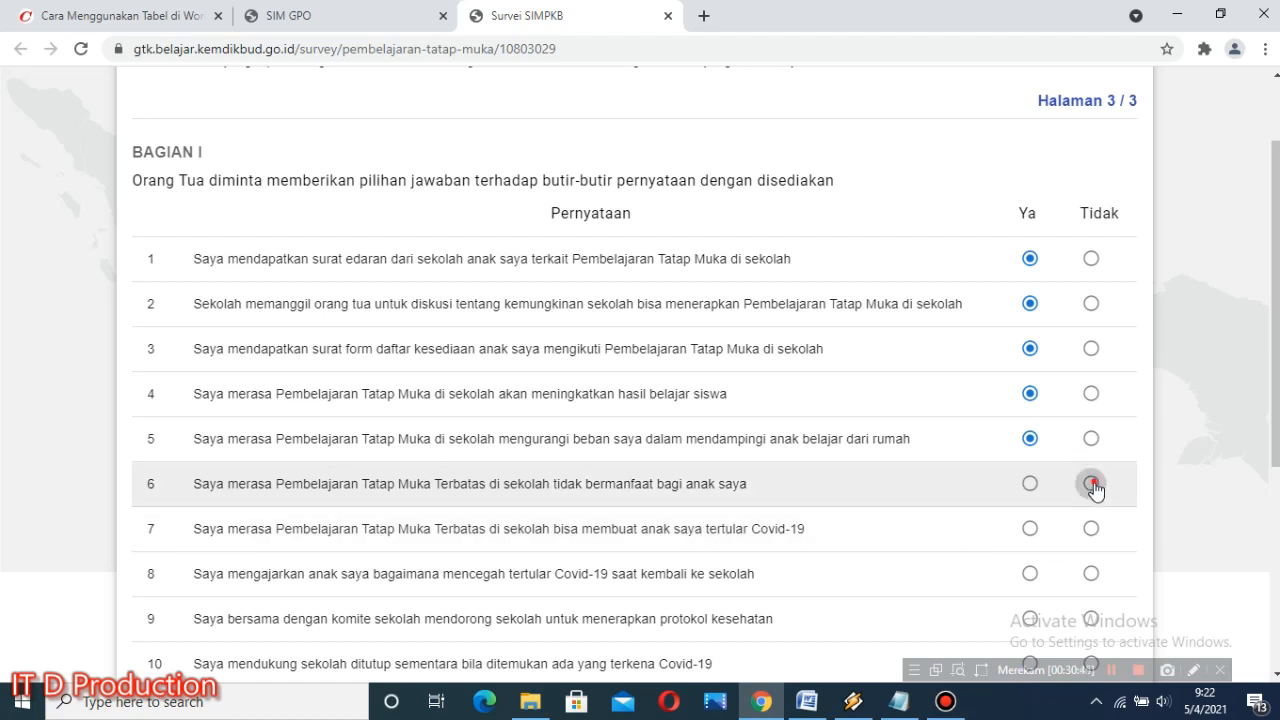
left_click(1091, 484)
Step: Answer Ya to Bagian I statements 7 through 11
scroll(340, 557, "down", 1)
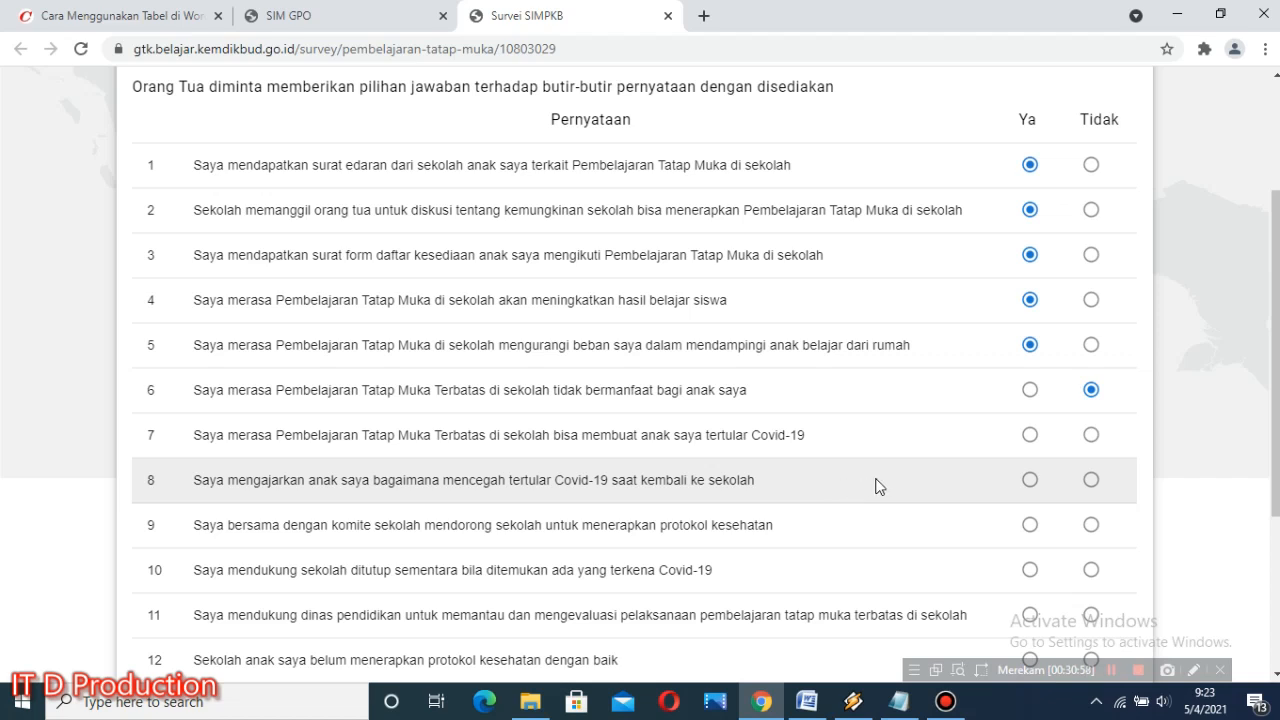
left_click(1030, 436)
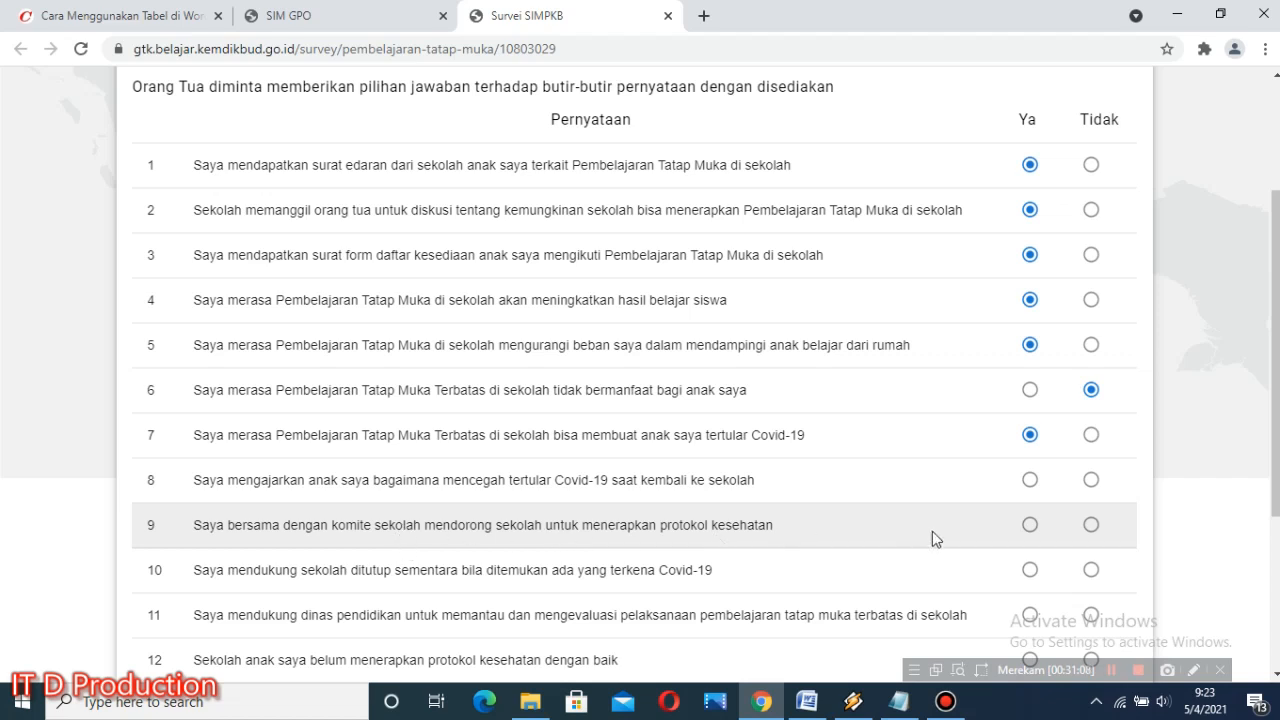
left_click(1030, 480)
scroll(447, 580, "down", 1)
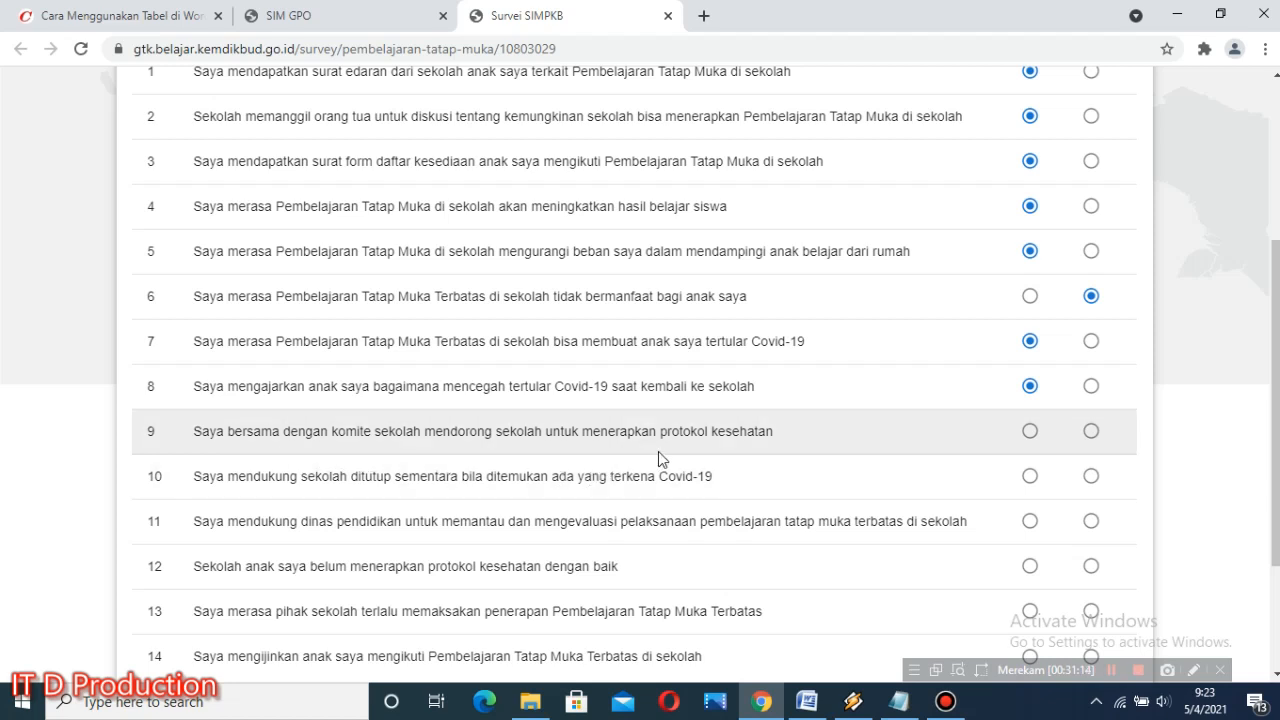
left_click(1030, 431)
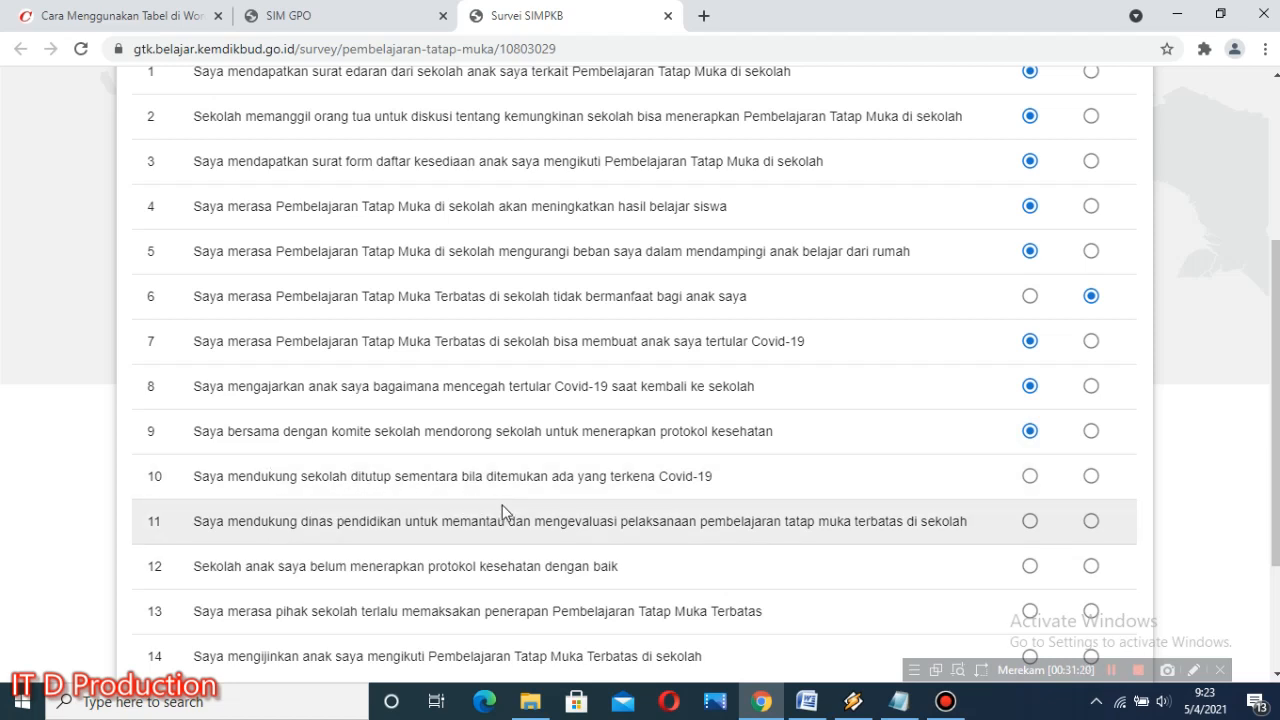
left_click(1029, 476)
scroll(510, 461, "up", 3)
scroll(511, 461, "down", 3)
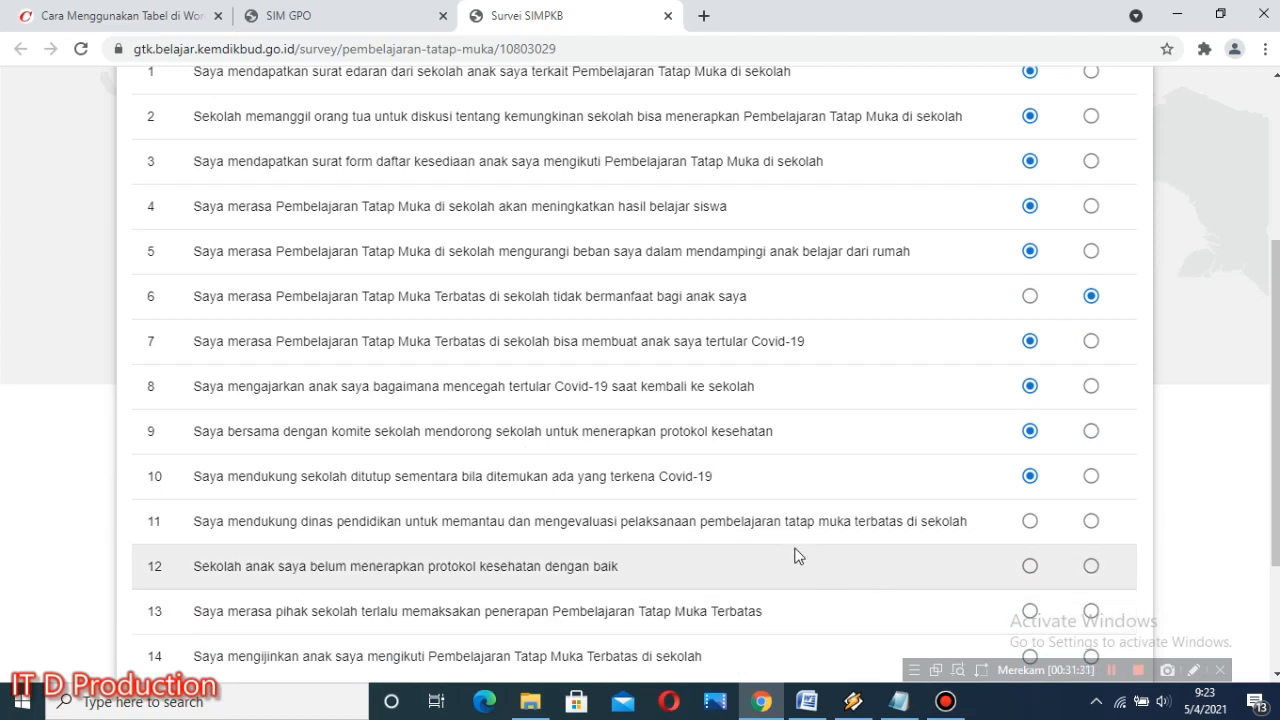
left_click(1030, 521)
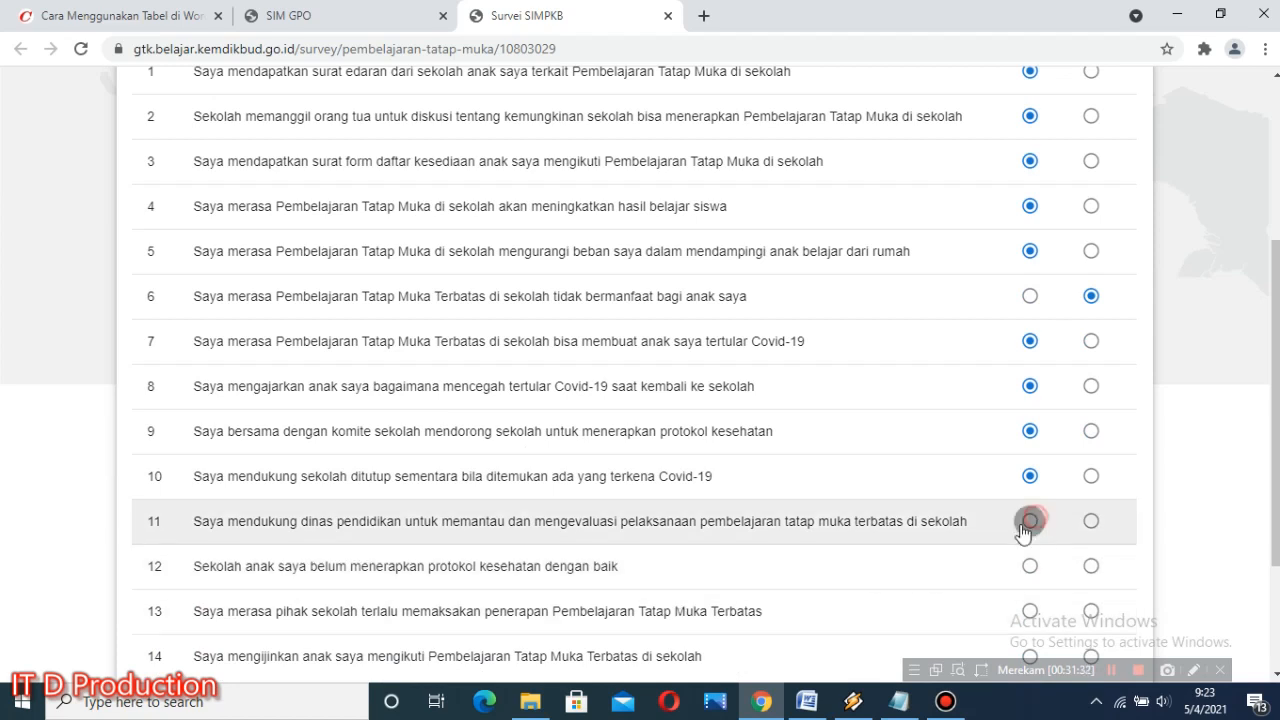
Step: Answer Tidak to statements 12 and 13 and Ya to statement 14, then complete the Saya bukan robot check
scroll(280, 611, "down", 1)
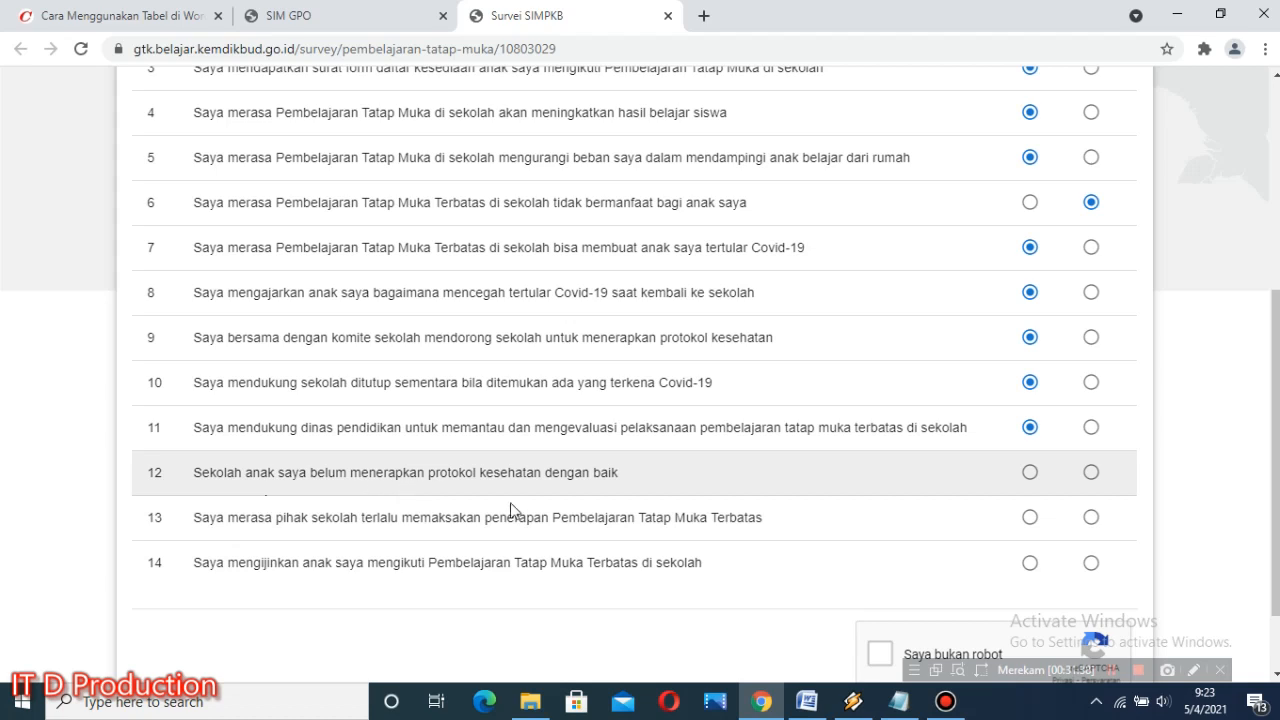
left_click(1096, 476)
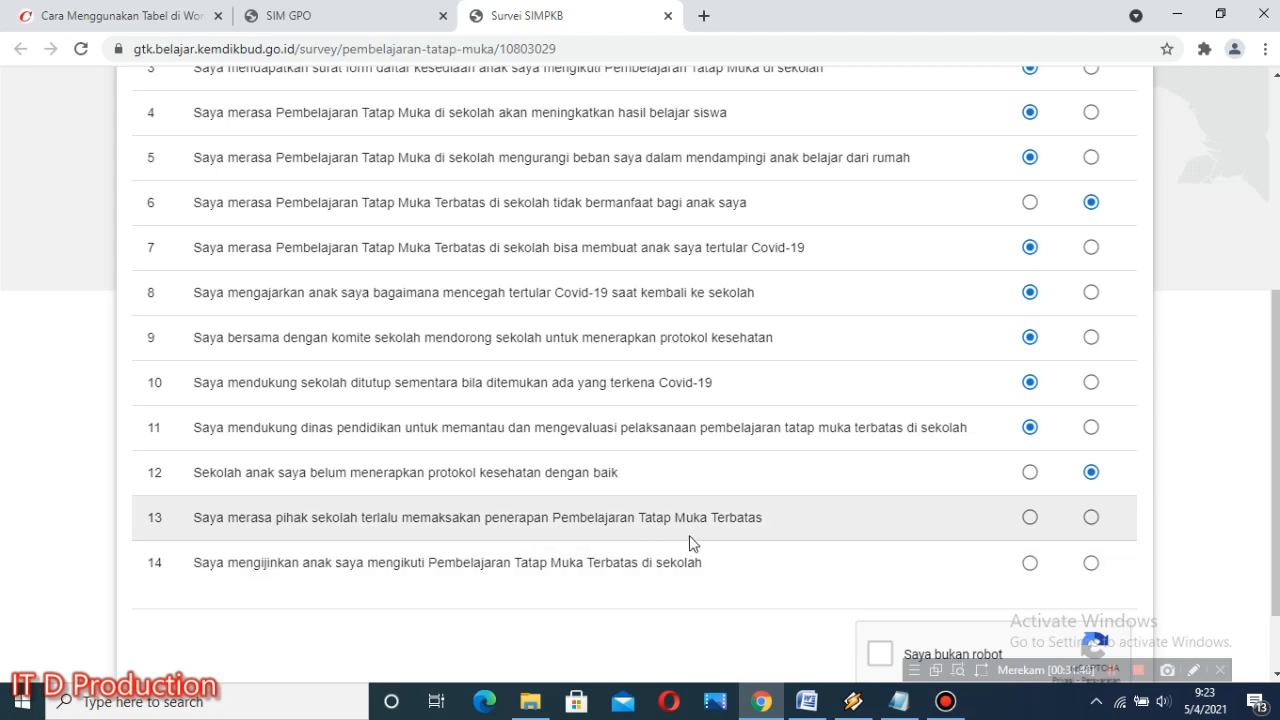
left_click(1030, 517)
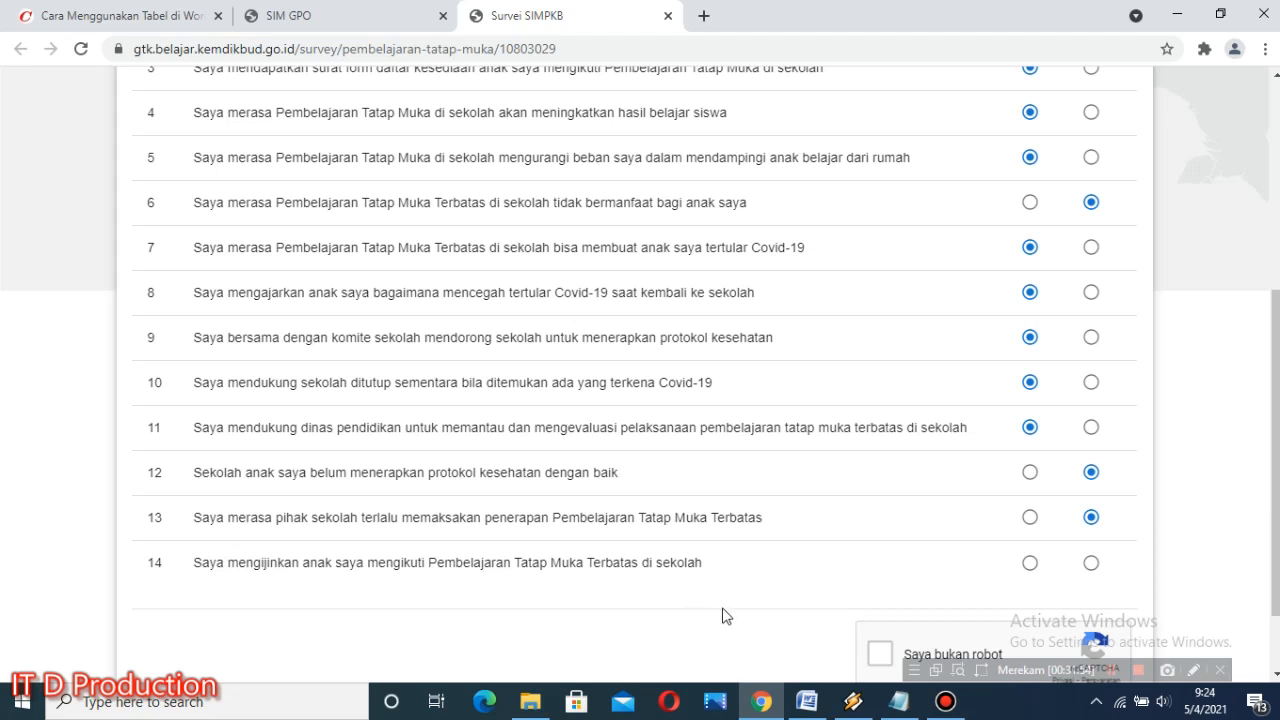
left_click(1030, 563)
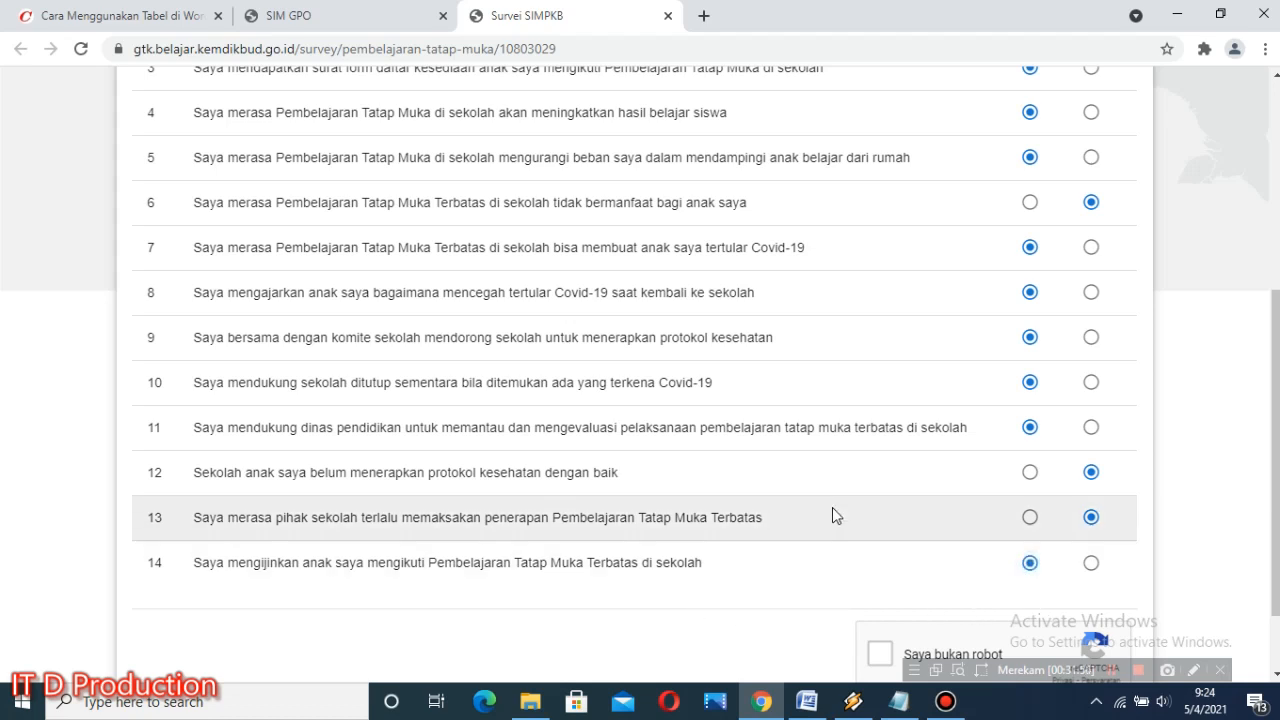
scroll(834, 512, "down", 2)
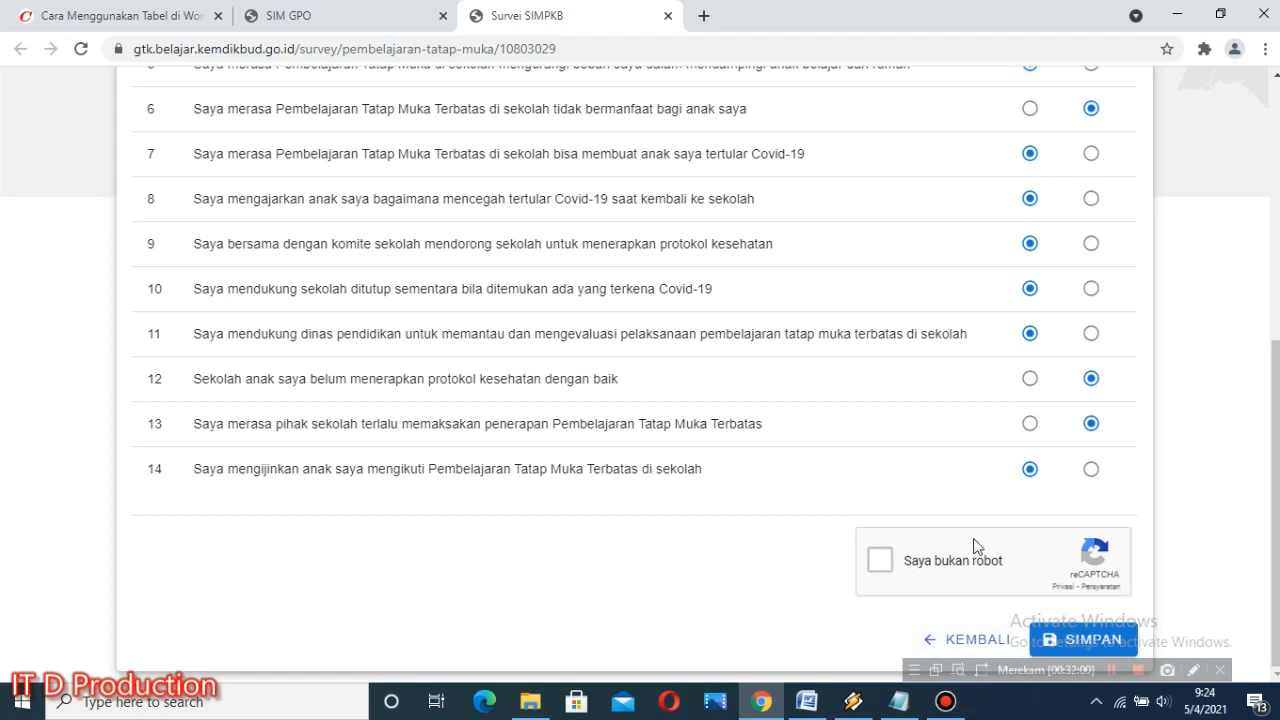
left_click(880, 560)
Step: Review the Bagian I answers, then go back through page 2 to page 1 to check the earlier entries
scroll(957, 380, "up", 4)
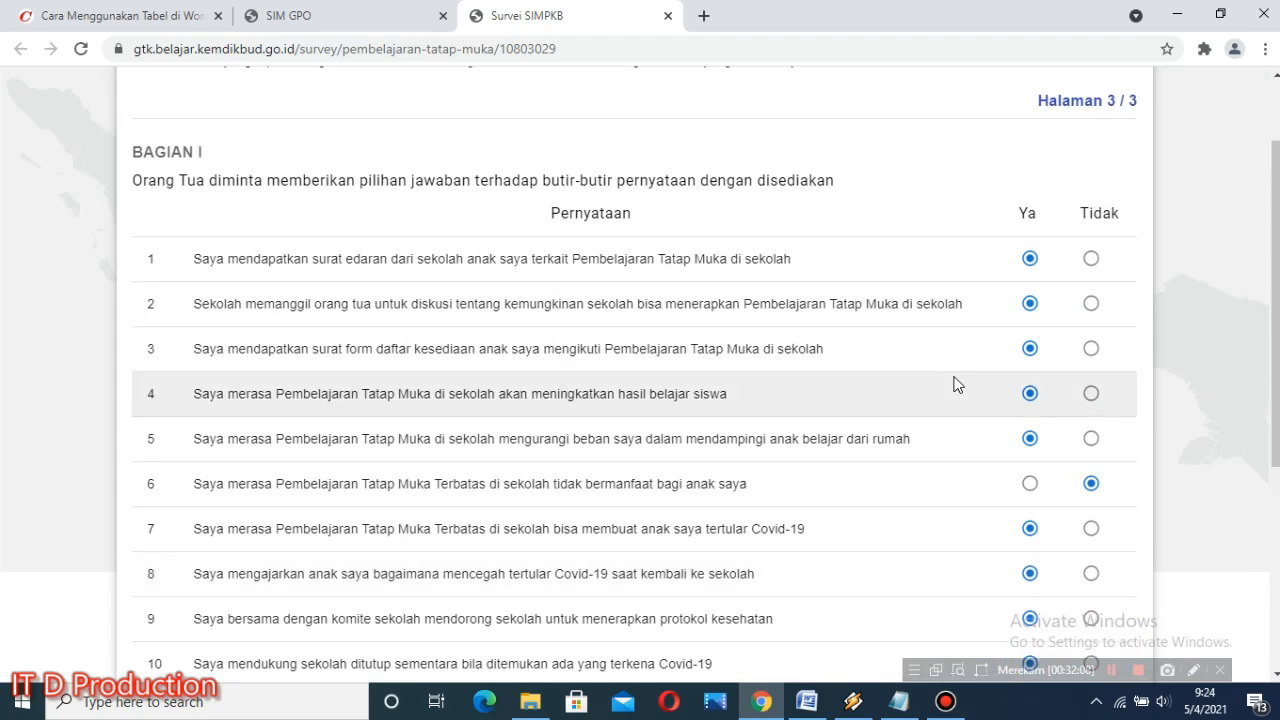
scroll(794, 557, "down", 4)
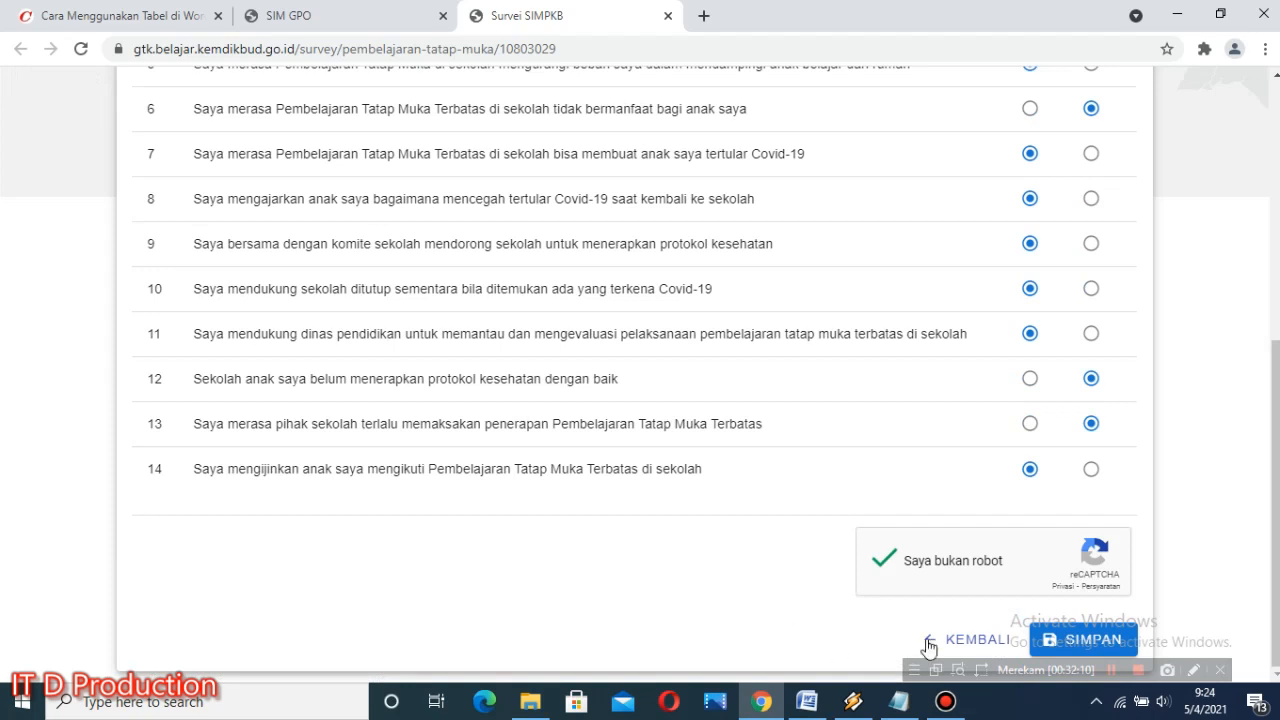
left_click(968, 641)
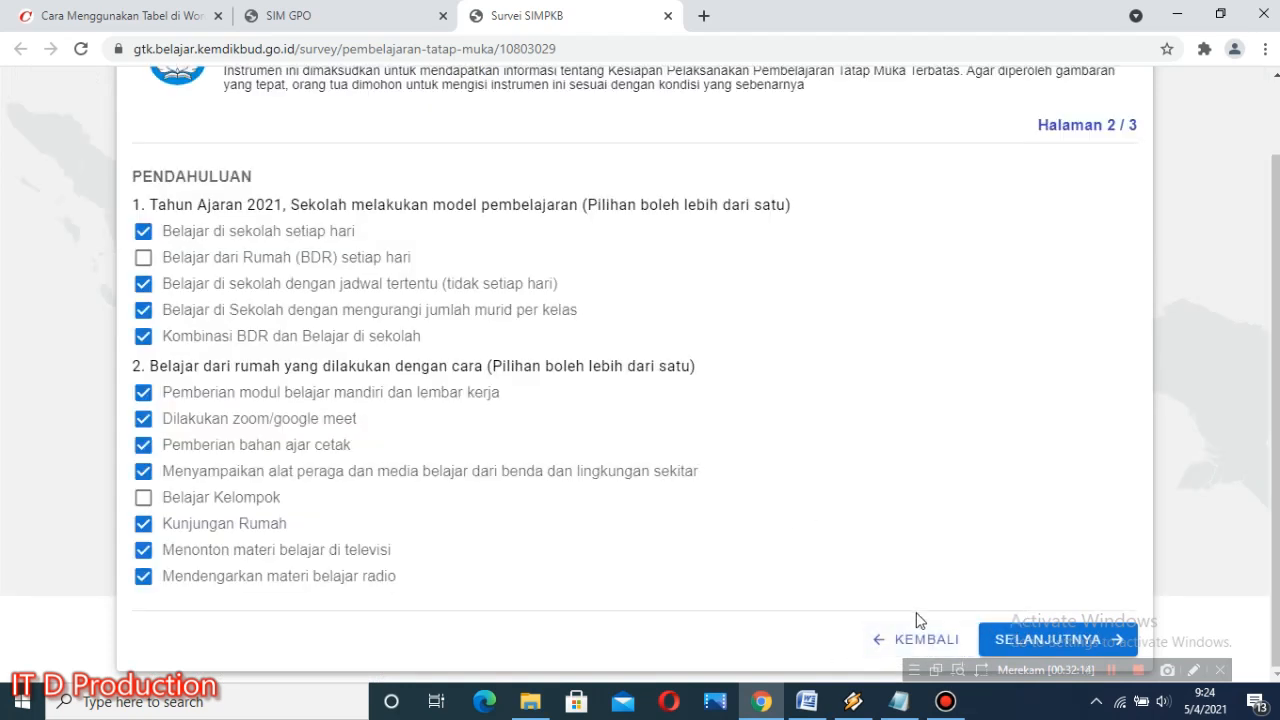
left_click(926, 643)
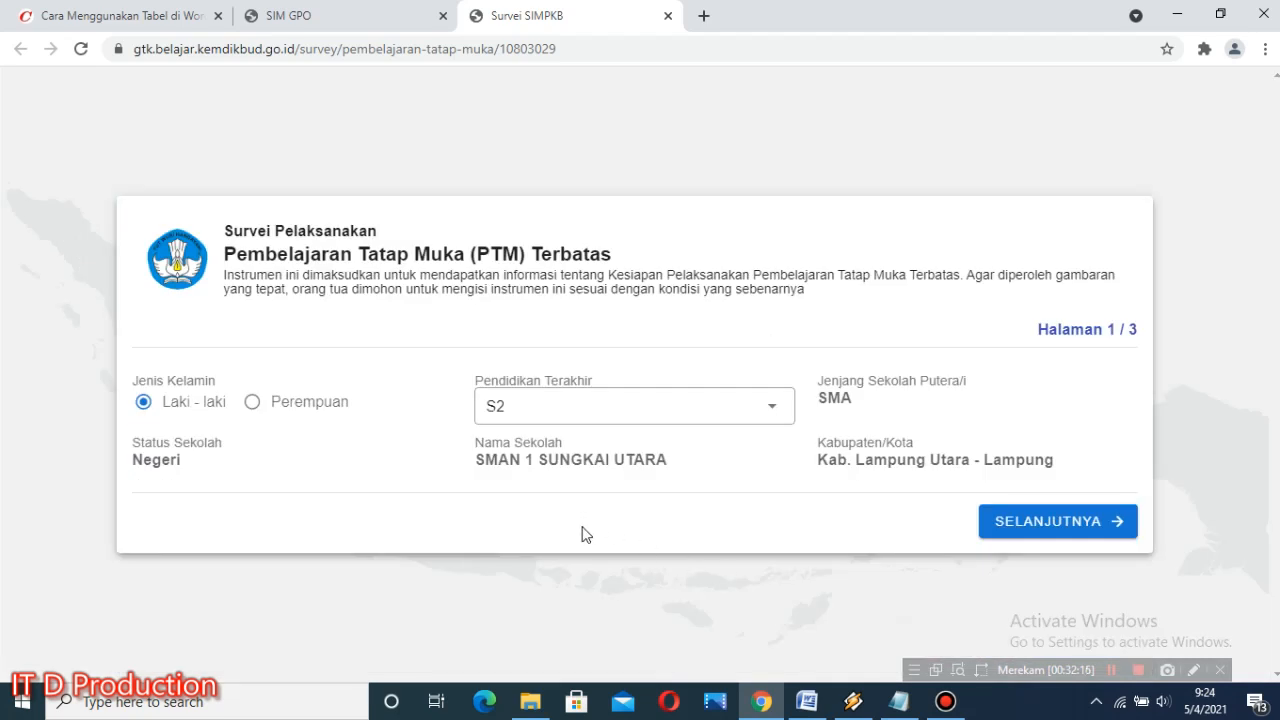